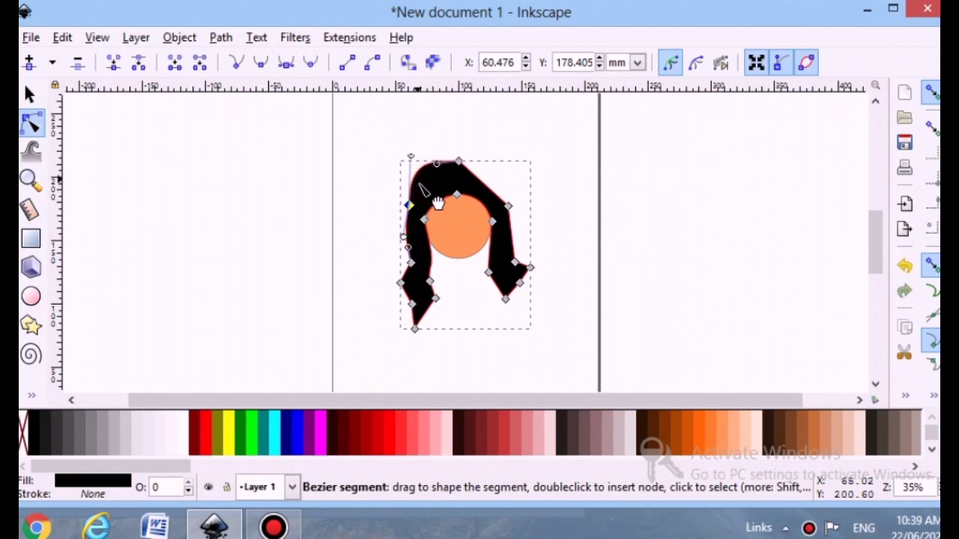
Curve the hair path's upper-right outer edge and round the outer tips of the right and left hair ends.
{"action": "left_click_drag", "start_coordinate": [483, 183], "coordinate": [493, 176]}
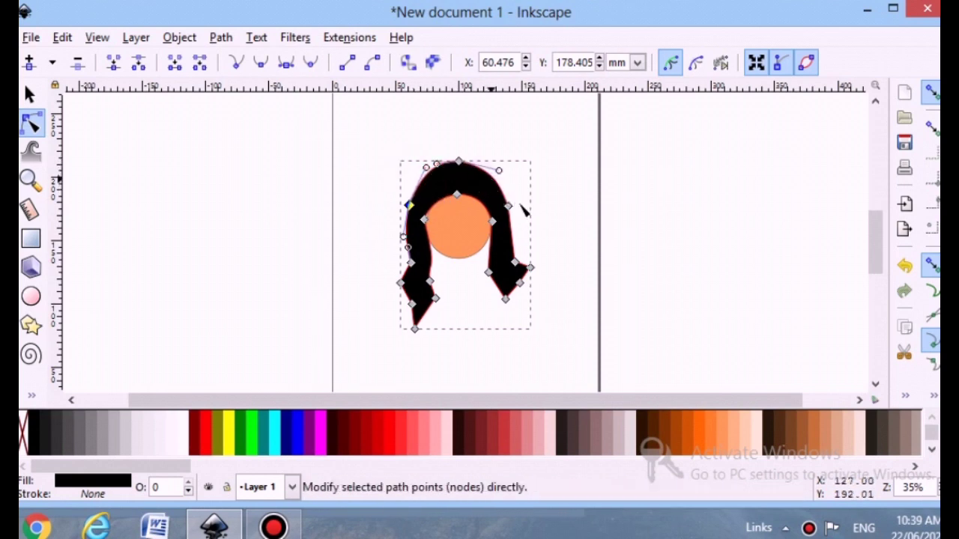
{"action": "left_click_drag", "start_coordinate": [522, 263], "coordinate": [549, 299]}
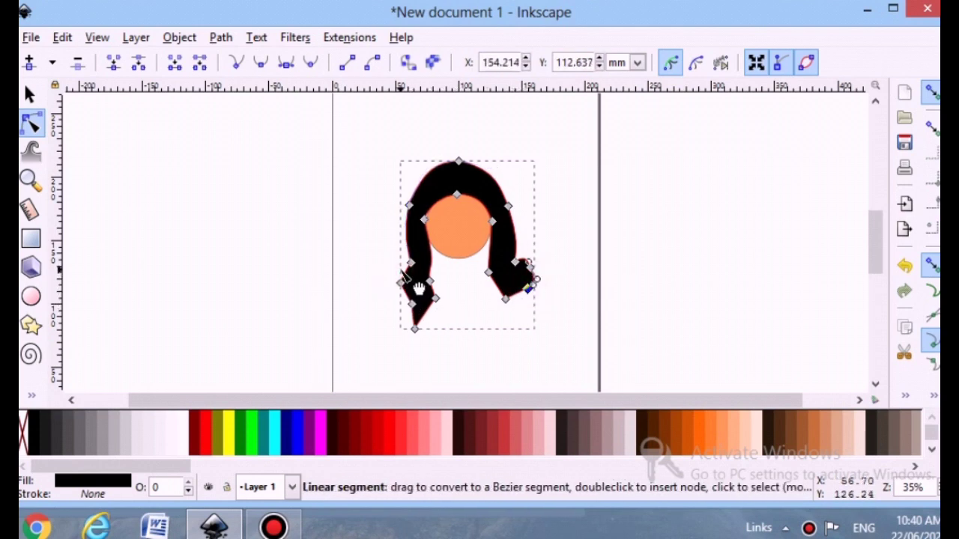
{"action": "left_click_drag", "start_coordinate": [404, 272], "coordinate": [415, 329]}
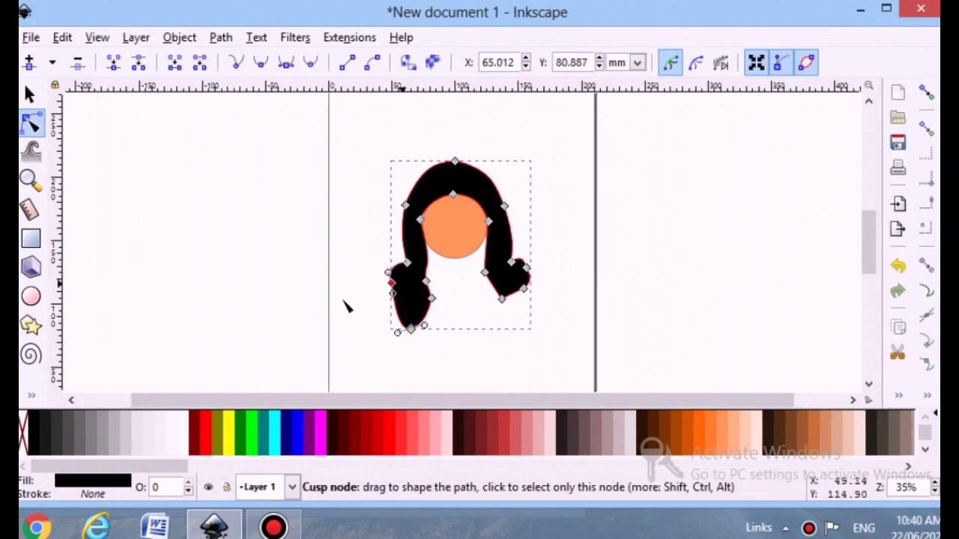
{"action": "left_click", "coordinate": [281, 268]}
Curve the inner edge of the left hair strand and move its node beside the face inward to about X 77, Y 163 mm.
{"action": "left_click", "coordinate": [419, 221]}
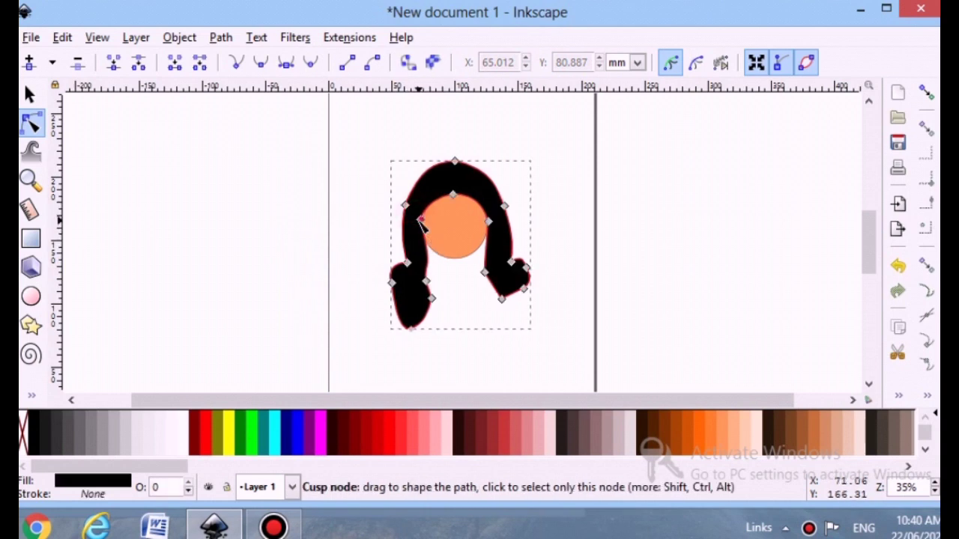
{"action": "left_click_drag", "start_coordinate": [422, 224], "coordinate": [426, 226]}
{"action": "left_click", "coordinate": [346, 234]}
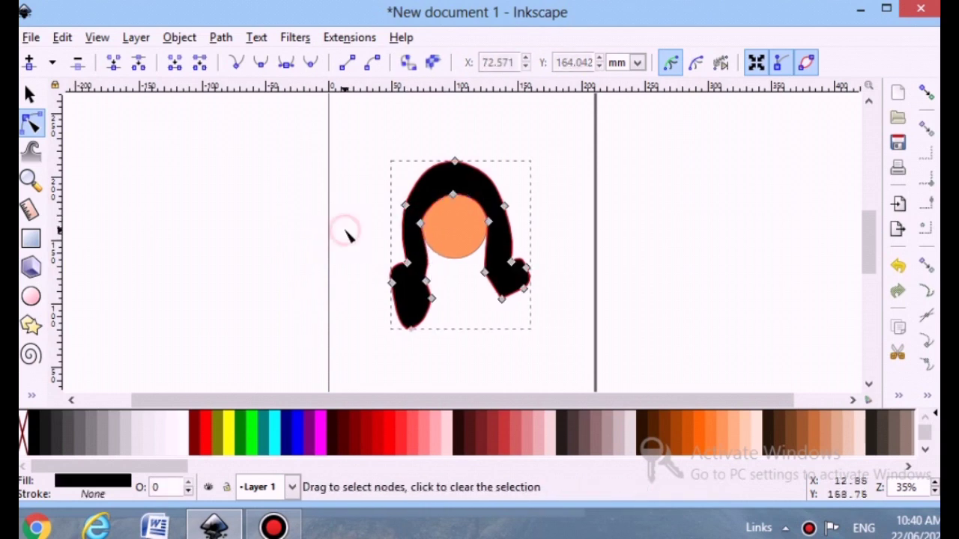
{"action": "left_click", "coordinate": [480, 318]}
{"action": "left_click", "coordinate": [421, 250]}
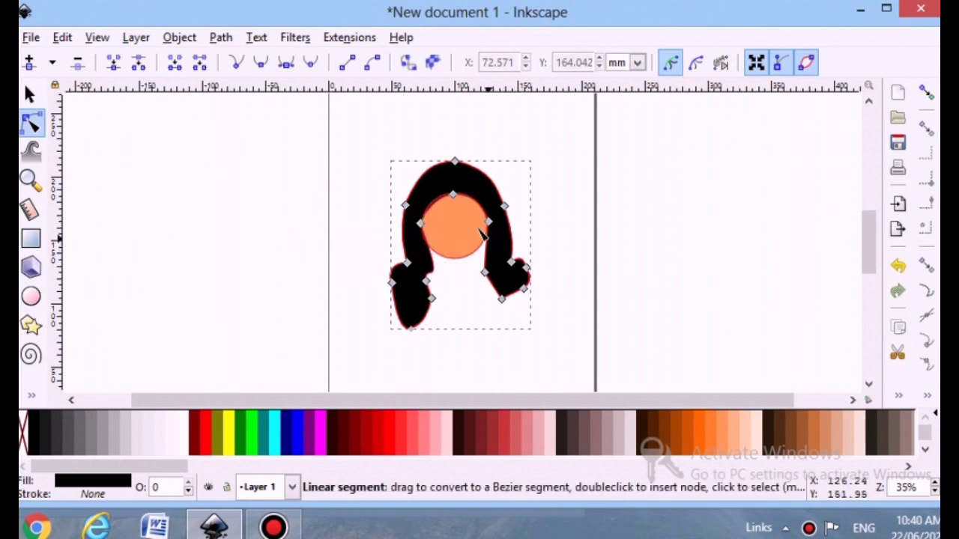
{"action": "left_click", "coordinate": [305, 228]}
{"action": "left_click", "coordinate": [421, 224]}
{"action": "left_click_drag", "start_coordinate": [421, 224], "coordinate": [427, 225]}
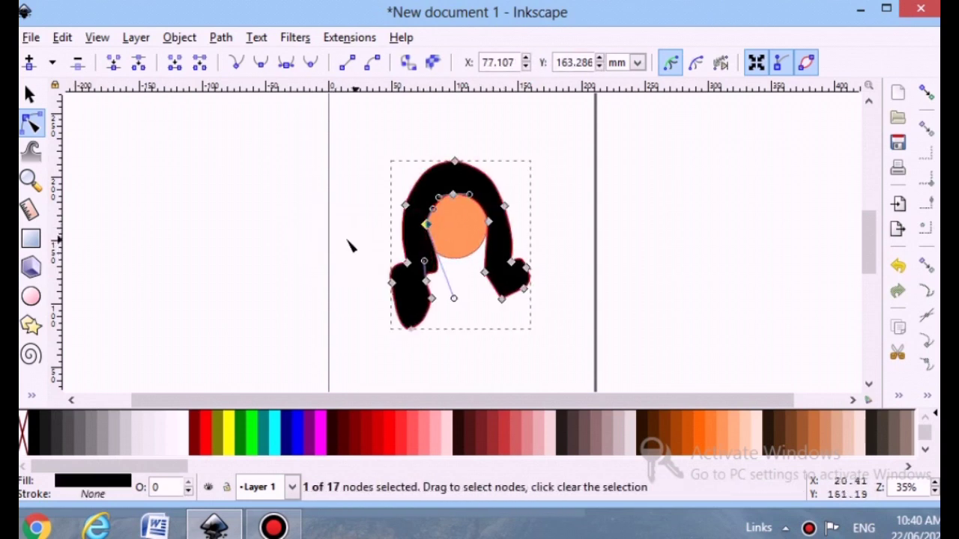
{"action": "left_click", "coordinate": [349, 240]}
Move the inner hair node beside the face's right side slightly inward, to about X 123, Y 166 mm.
{"action": "left_click", "coordinate": [565, 222]}
{"action": "left_click", "coordinate": [492, 223]}
{"action": "left_click_drag", "start_coordinate": [487, 221], "coordinate": [485, 220]}
{"action": "left_click", "coordinate": [575, 207]}
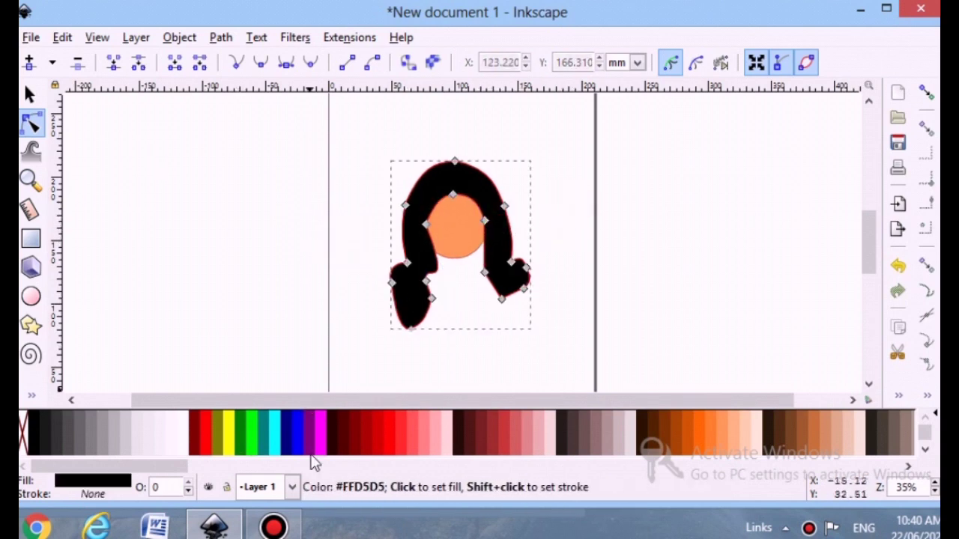
Fill the hair shape with red.
{"action": "left_click", "coordinate": [207, 434]}
{"action": "left_click", "coordinate": [212, 201]}
{"action": "left_click", "coordinate": [441, 272]}
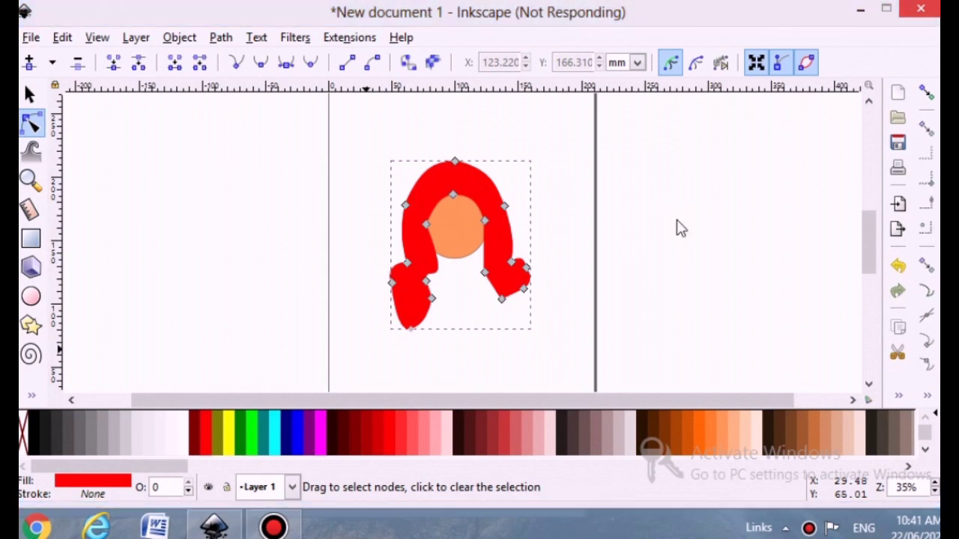
Give the hair shape a flat black stroke with a width of 1 mm.
{"action": "left_click", "coordinate": [737, 154]}
{"action": "left_click", "coordinate": [744, 72]}
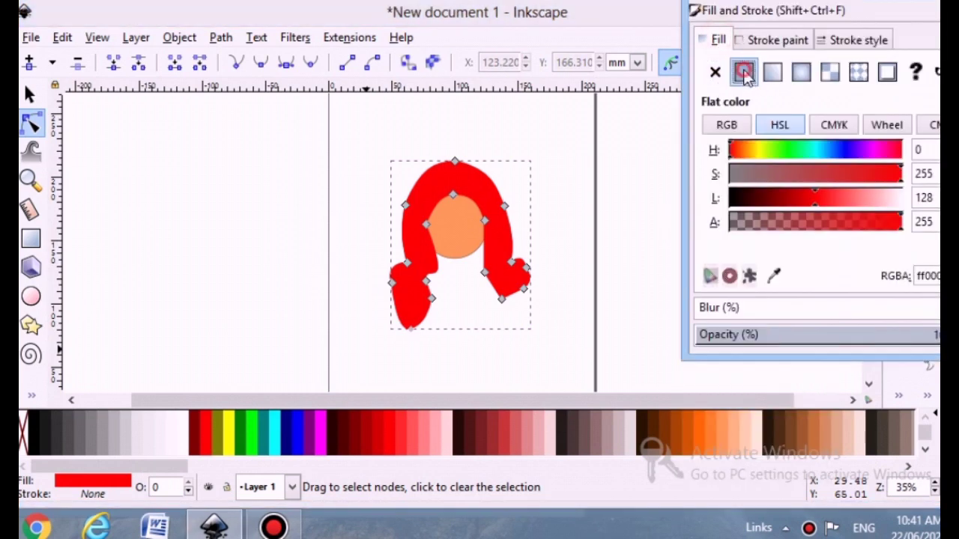
{"action": "left_click", "coordinate": [856, 40]}
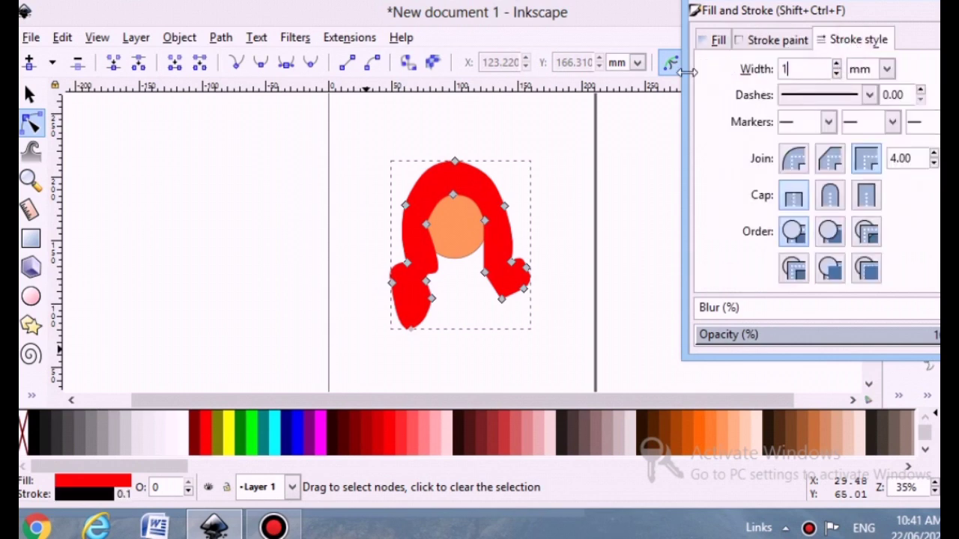
{"action": "left_click", "coordinate": [673, 212]}
{"action": "left_click", "coordinate": [949, 9]}
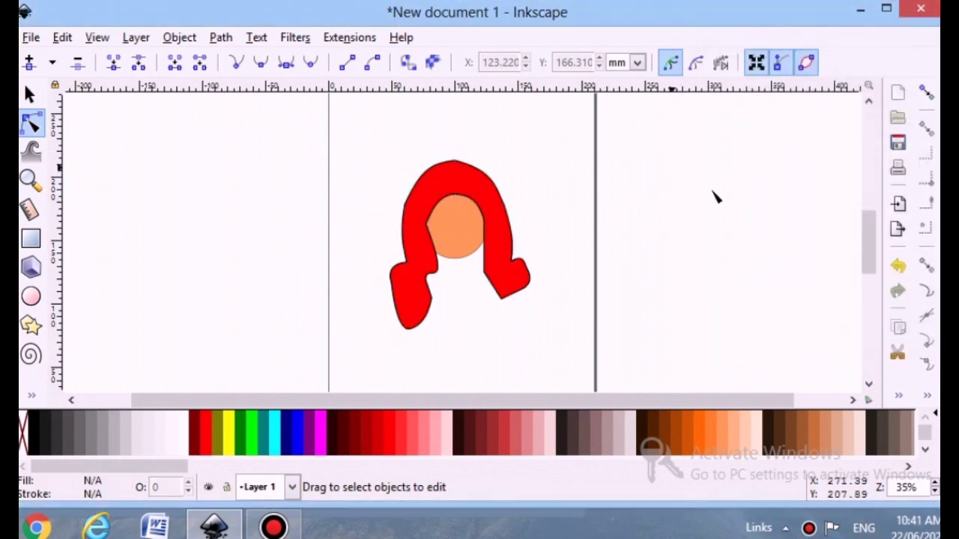
Draw an upright ellipse about 24 by 33 mm in the empty area left of the page and fill it with white.
{"action": "left_click", "coordinate": [35, 299]}
{"action": "left_click_drag", "start_coordinate": [245, 262], "coordinate": [262, 274]}
{"action": "left_click_drag", "start_coordinate": [215, 216], "coordinate": [245, 259]}
{"action": "left_click", "coordinate": [176, 443]}
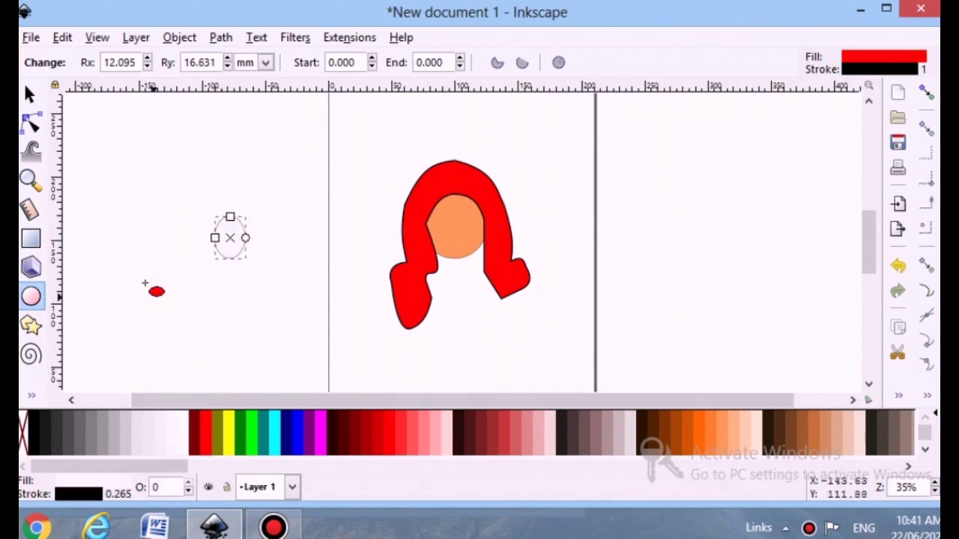
Draw a red ellipse about 19 by 26 mm as the iris and place it inside the white eye ellipse.
{"action": "mouse_move", "coordinate": [146, 277]}
{"action": "left_mouse_down"}
{"action": "mouse_move", "coordinate": [171, 307]}
{"action": "mouse_move", "coordinate": [227, 243]}
{"action": "left_mouse_up"}
{"action": "left_click", "coordinate": [30, 93]}
{"action": "key", "text": "plus"}
{"action": "key", "text": "plus"}
{"action": "left_click_drag", "start_coordinate": [303, 399], "coordinate": [191, 391]}
{"action": "left_click", "coordinate": [353, 240]}
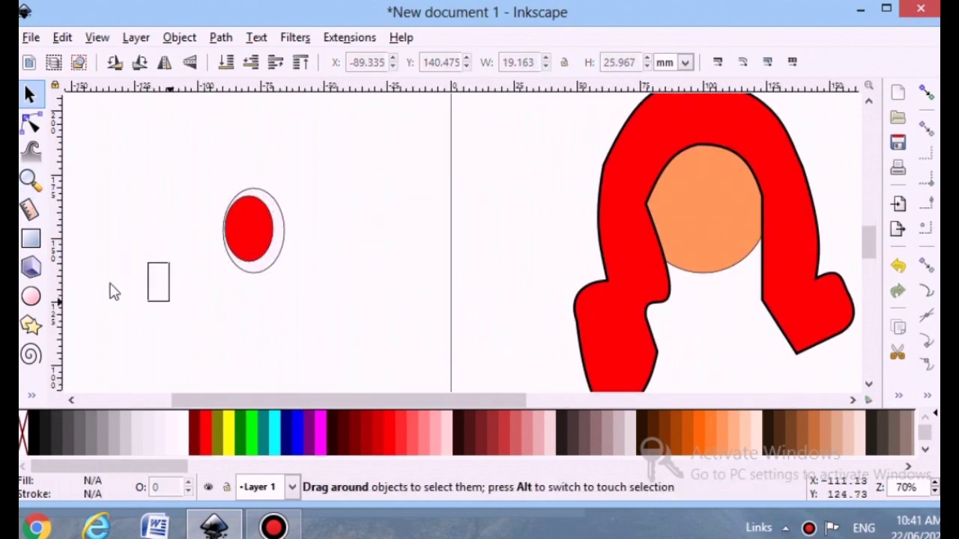
Draw a black ellipse about 13 by 17 mm as the pupil and place it in the upper part of the red iris.
{"action": "key", "text": "e"}
{"action": "left_click_drag", "start_coordinate": [149, 241], "coordinate": [183, 282]}
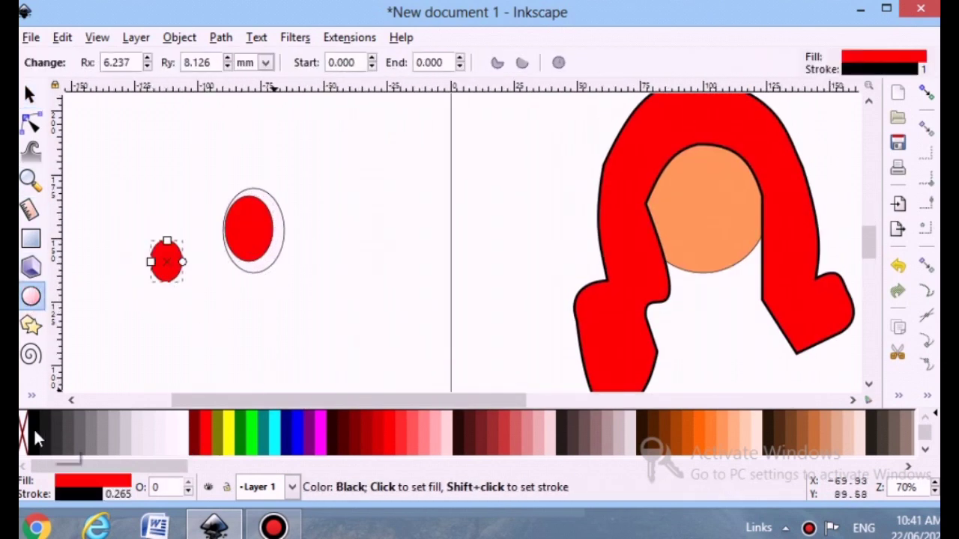
{"action": "left_click", "coordinate": [31, 436]}
{"action": "left_click", "coordinate": [30, 91]}
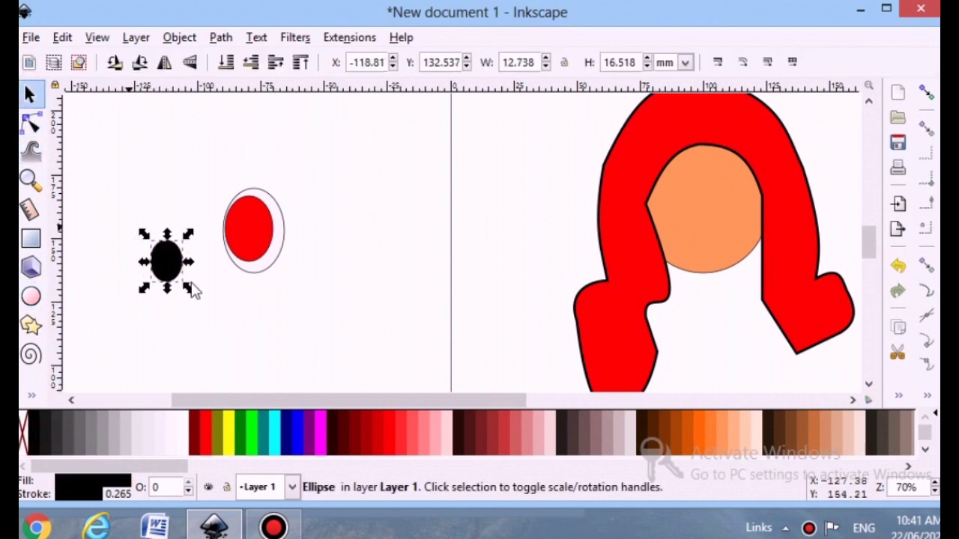
{"action": "left_click_drag", "start_coordinate": [177, 259], "coordinate": [247, 220]}
{"action": "left_click", "coordinate": [255, 251]}
{"action": "key", "text": "Escape"}
{"action": "left_click", "coordinate": [172, 240]}
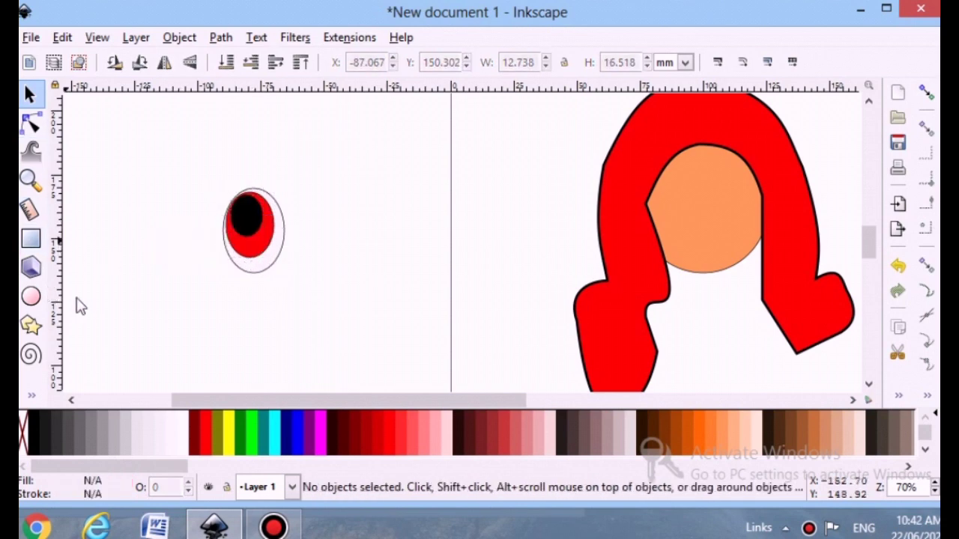
Add a white highlight ellipse about 8 by 10 mm on the upper-left part of the pupil.
{"action": "left_click", "coordinate": [32, 295]}
{"action": "mouse_move", "coordinate": [148, 225]}
{"action": "left_mouse_down"}
{"action": "mouse_move", "coordinate": [166, 252]}
{"action": "mouse_move", "coordinate": [243, 205]}
{"action": "left_mouse_up"}
{"action": "left_click", "coordinate": [182, 436]}
{"action": "left_click", "coordinate": [32, 95]}
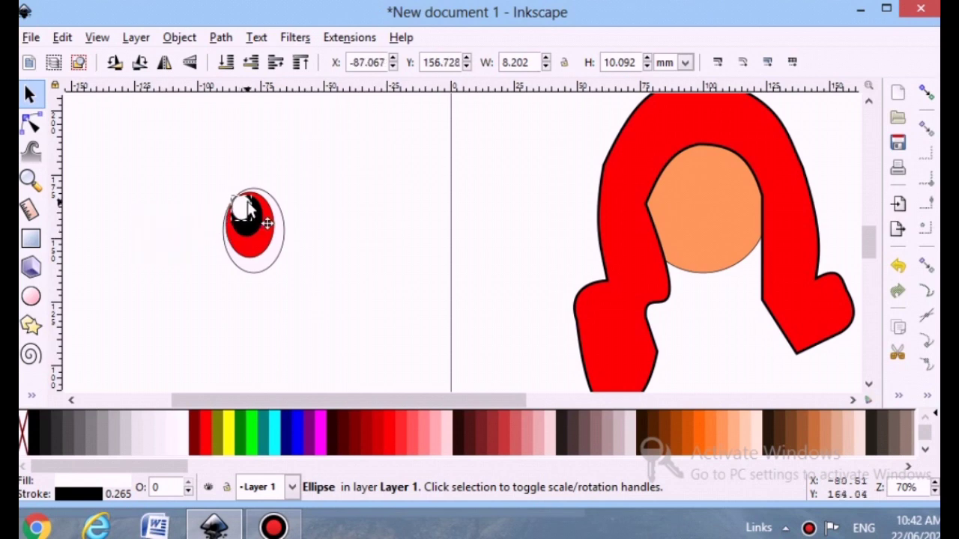
{"action": "left_click", "coordinate": [122, 246]}
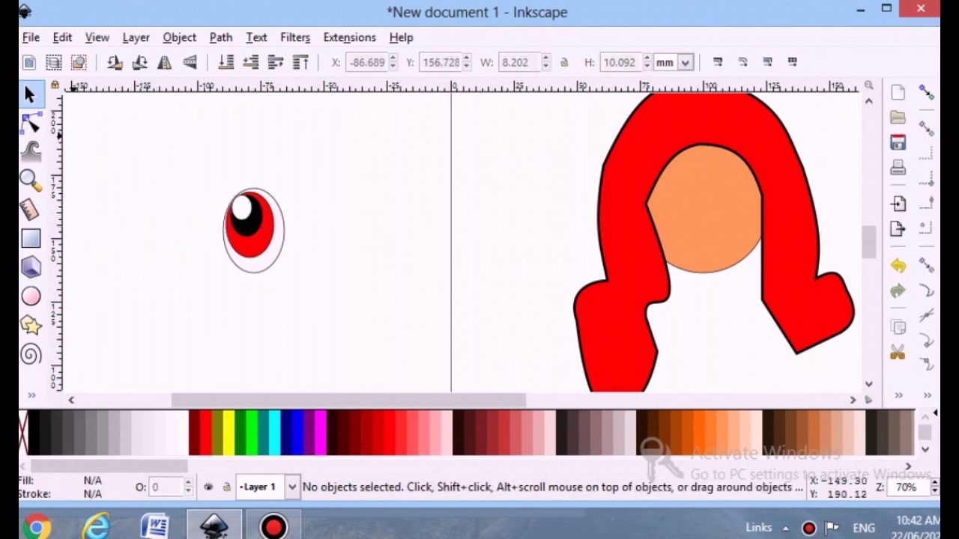
Group the four eye ellipses, scale the group to about 6 by 10 mm and place it on the right side of the face.
{"action": "left_click", "coordinate": [30, 95]}
{"action": "left_click_drag", "start_coordinate": [193, 170], "coordinate": [287, 316]}
{"action": "key", "text": "ctrl+g"}
{"action": "left_click_drag", "start_coordinate": [263, 231], "coordinate": [532, 218]}
{"action": "left_click_drag", "start_coordinate": [564, 284], "coordinate": [530, 242]}
{"action": "left_click_drag", "start_coordinate": [510, 199], "coordinate": [741, 174]}
Duplicate the eye group and place the copy level with it on the left side of the face.
{"action": "left_click_drag", "start_coordinate": [731, 212], "coordinate": [610, 207]}
{"action": "right_click", "coordinate": [737, 188]}
{"action": "left_click", "coordinate": [783, 253]}
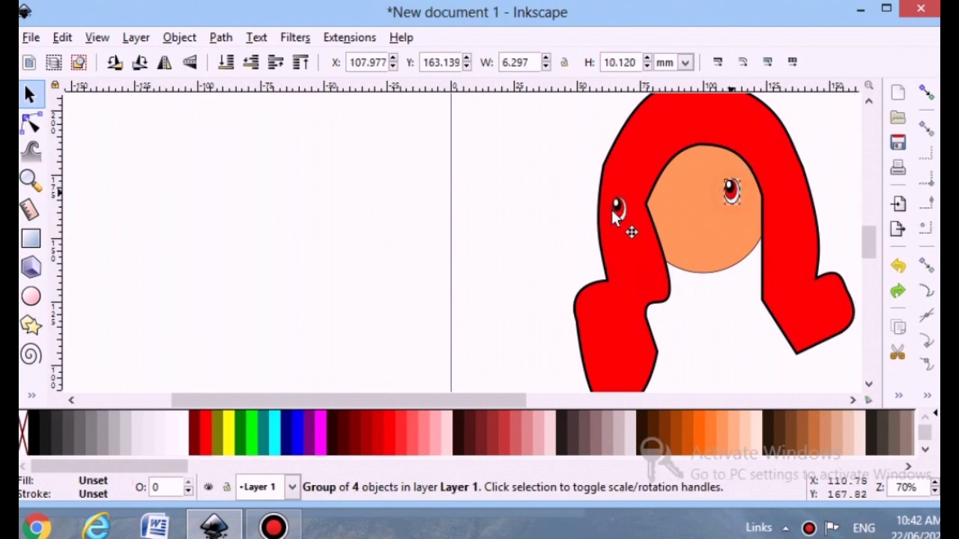
{"action": "left_click_drag", "start_coordinate": [683, 198], "coordinate": [684, 194]}
{"action": "left_click", "coordinate": [526, 237]}
{"action": "left_click", "coordinate": [690, 196]}
{"action": "left_click", "coordinate": [177, 320]}
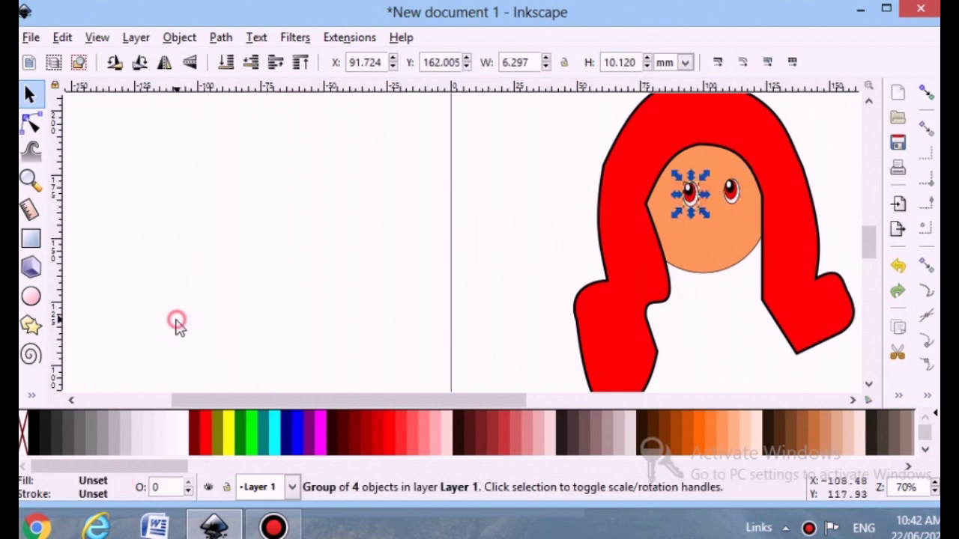
Draw a three-node black eyelash shape about 6 mm wide over the top of the left eye with the Bezier pen.
{"action": "left_click", "coordinate": [31, 394]}
{"action": "left_click", "coordinate": [88, 231]}
{"action": "left_click", "coordinate": [853, 400]}
{"action": "left_click", "coordinate": [853, 400]}
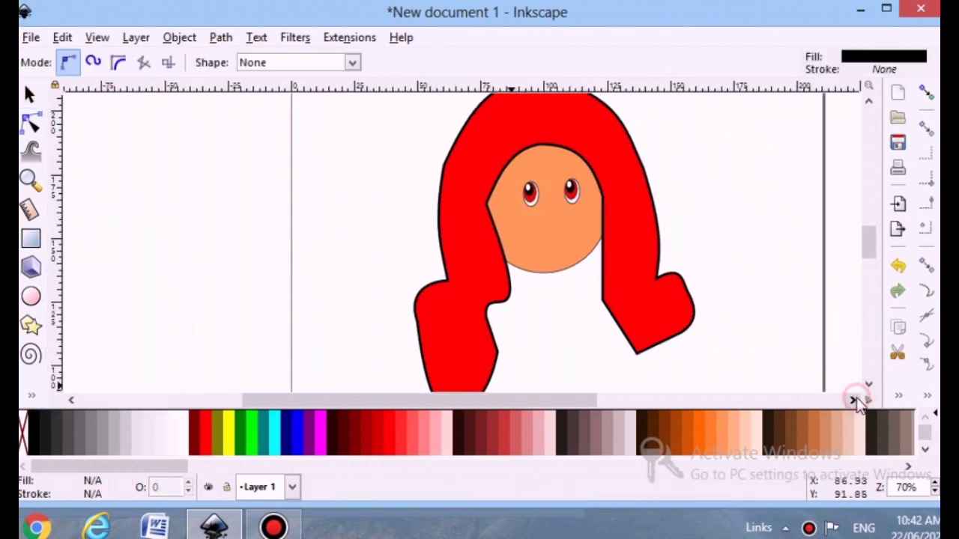
{"action": "left_click", "coordinate": [853, 400]}
{"action": "key", "text": "plus"}
{"action": "key", "text": "plus"}
{"action": "scroll", "coordinate": [439, 220], "scroll_direction": "up", "scroll_amount": 2}
{"action": "left_click", "coordinate": [421, 211]}
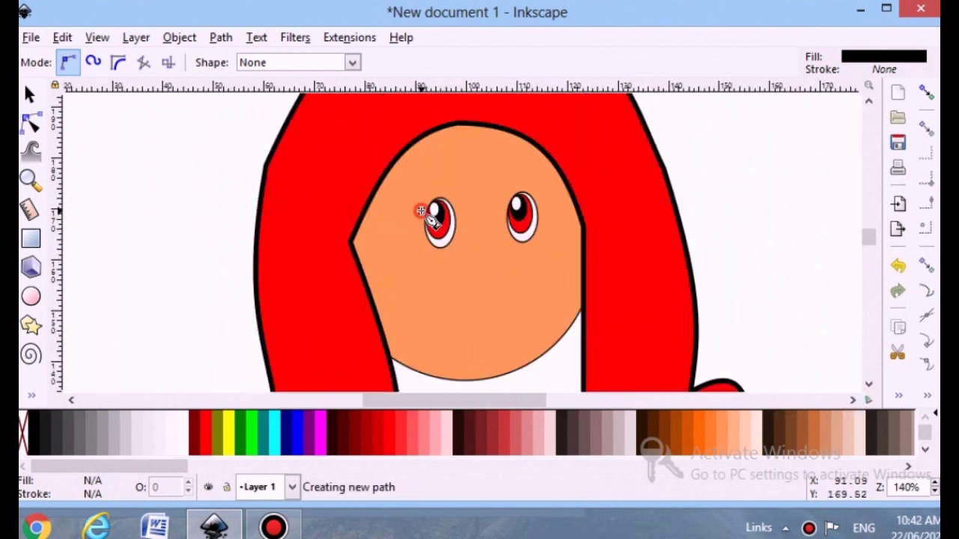
{"action": "left_click", "coordinate": [431, 197]}
{"action": "double_click", "coordinate": [453, 199]}
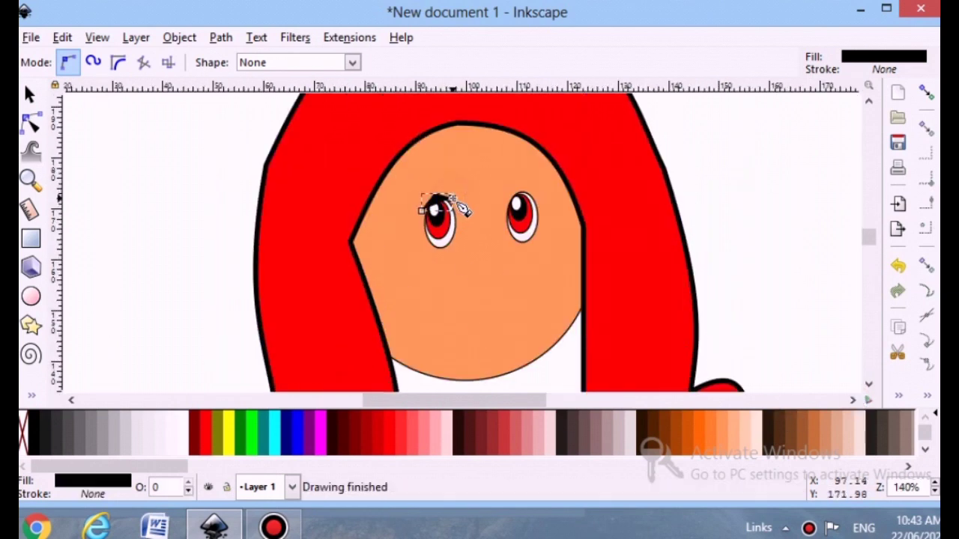
Draw a matching three-node black eyelash shape over the top of the right eye.
{"action": "left_click", "coordinate": [507, 202]}
{"action": "left_click", "coordinate": [512, 192]}
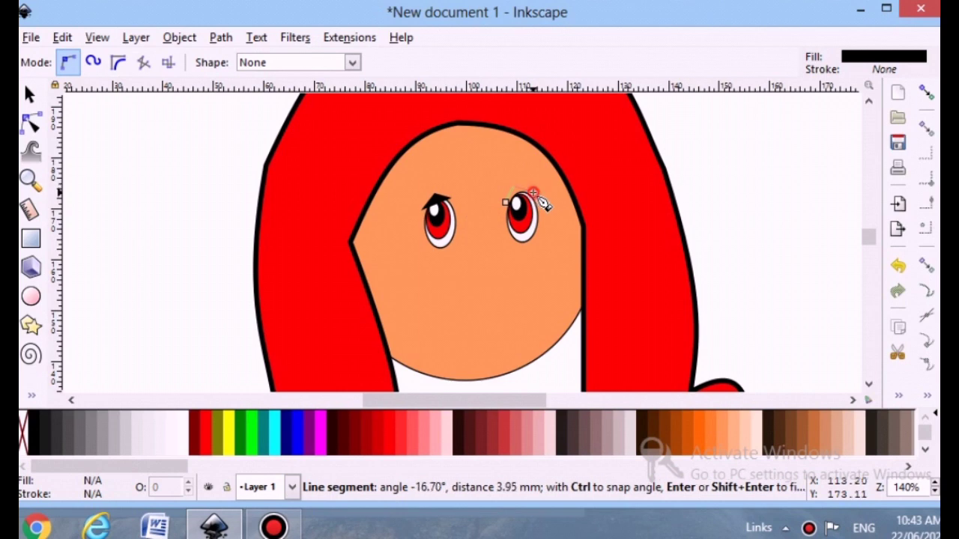
{"action": "double_click", "coordinate": [532, 195]}
Draw a mouth ellipse about 5 mm across in the lower part of the face and fill it with magenta.
{"action": "left_click", "coordinate": [30, 297]}
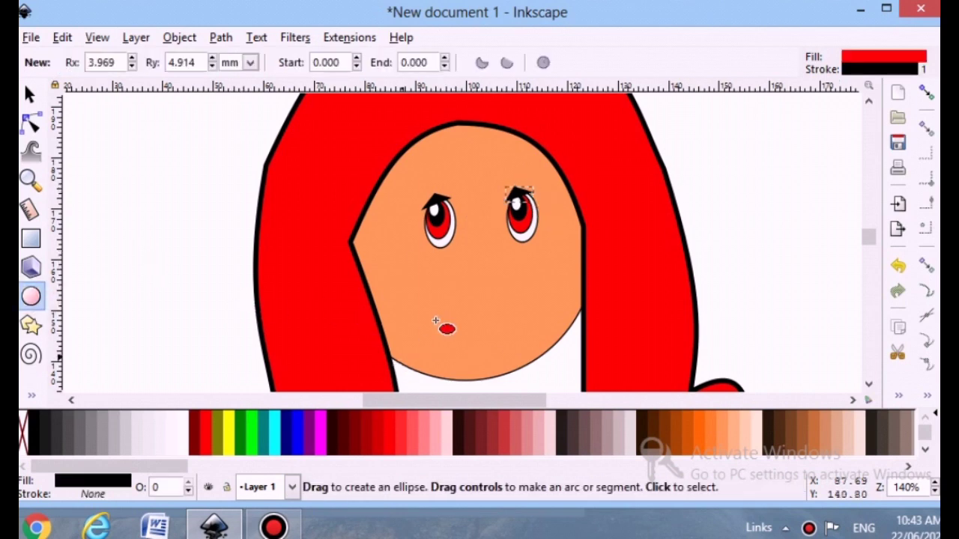
{"action": "left_click_drag", "start_coordinate": [466, 301], "coordinate": [489, 316]}
{"action": "left_click", "coordinate": [321, 433]}
{"action": "left_click", "coordinate": [30, 94]}
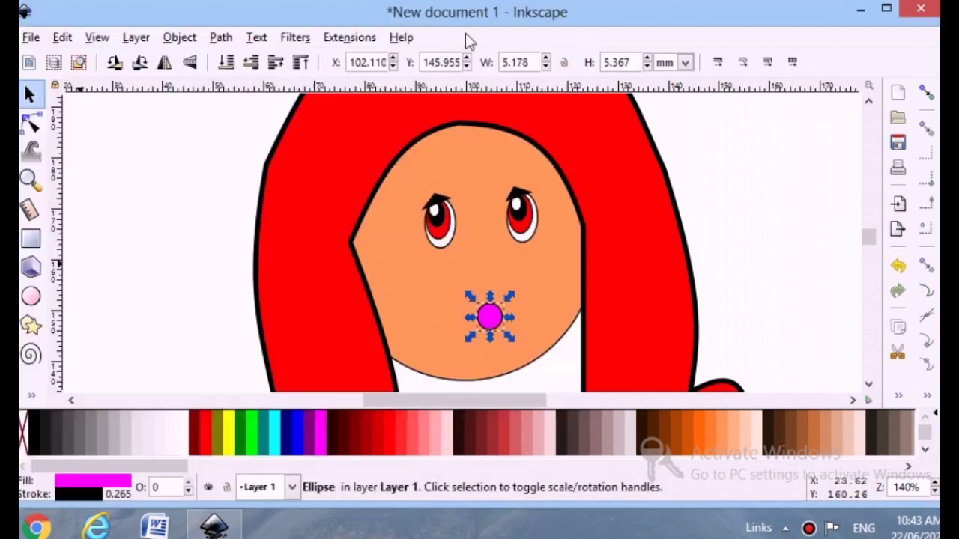
{"action": "key", "text": "Escape"}
{"action": "left_click", "coordinate": [489, 319]}
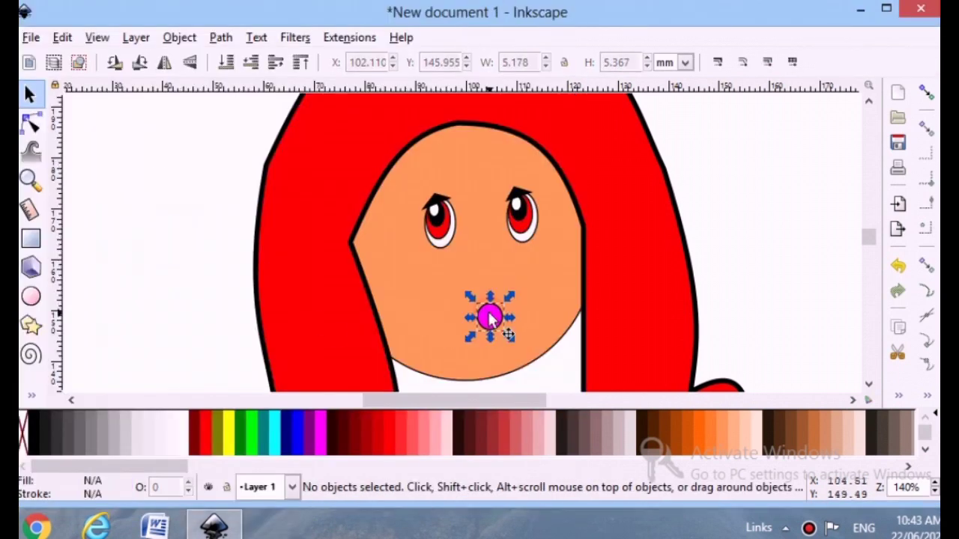
{"action": "left_click", "coordinate": [150, 294]}
Draw a small three-node black shape about 4.5 by 3 mm with the Bezier pen and place it on the mouth's upper edge.
{"action": "left_click", "coordinate": [32, 395]}
{"action": "left_click", "coordinate": [84, 227]}
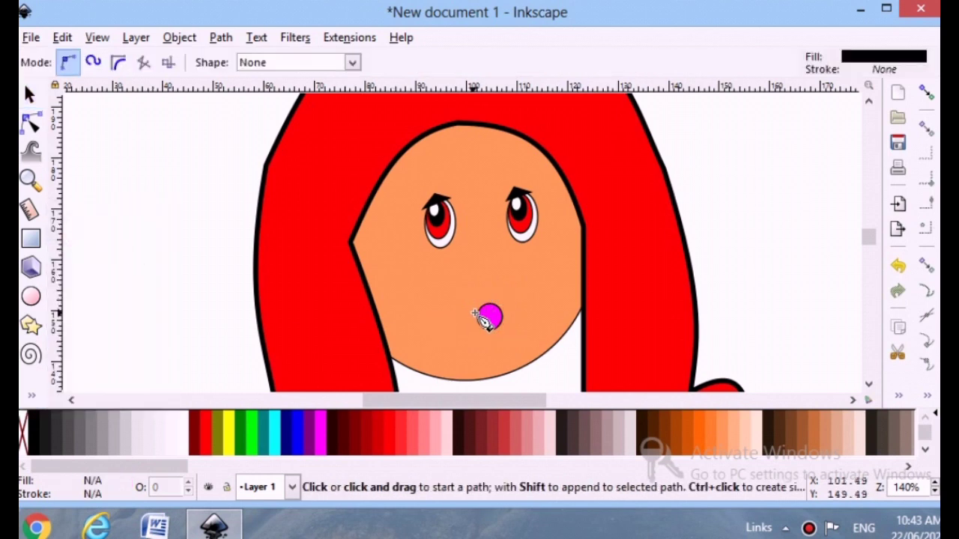
{"action": "left_click", "coordinate": [473, 312]}
{"action": "left_click", "coordinate": [481, 298]}
{"action": "double_click", "coordinate": [495, 301]}
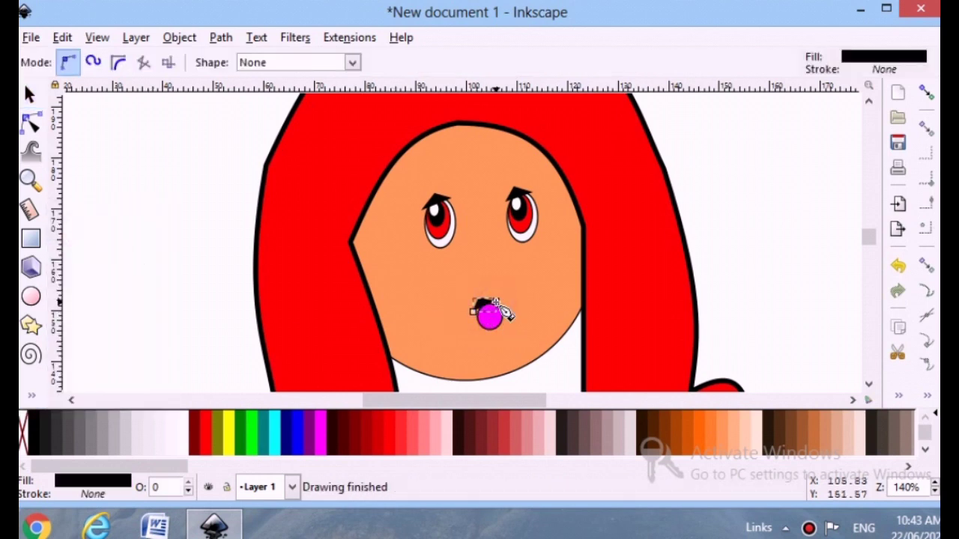
{"action": "left_click", "coordinate": [30, 95]}
{"action": "left_click_drag", "start_coordinate": [484, 292], "coordinate": [490, 315]}
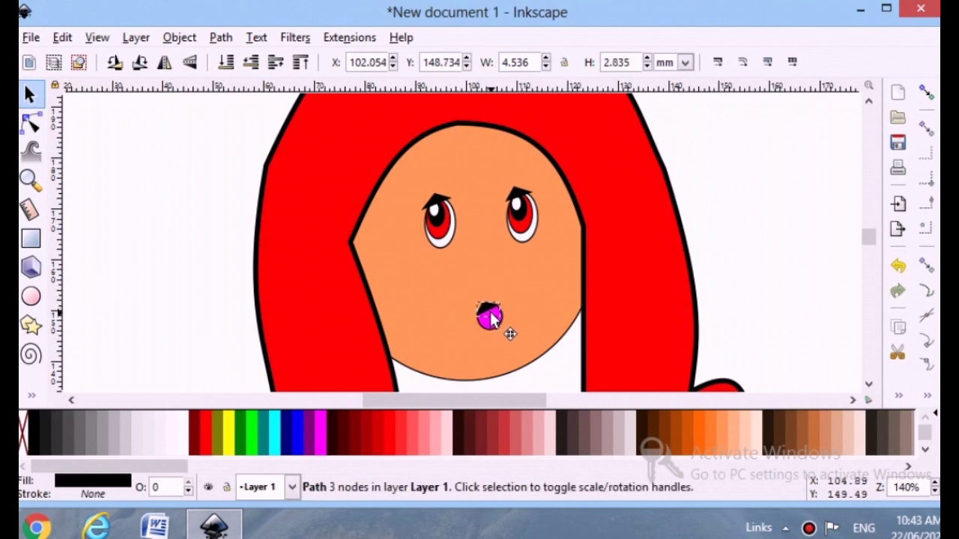
{"action": "left_click", "coordinate": [229, 305]}
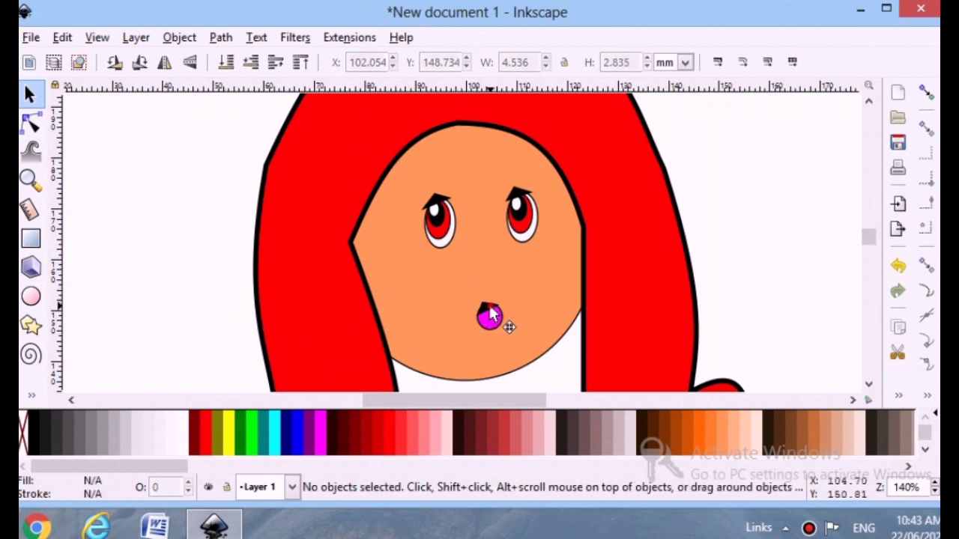
Narrow the black shape on the mouth to about 3.6 mm wide.
{"action": "left_click", "coordinate": [489, 309]}
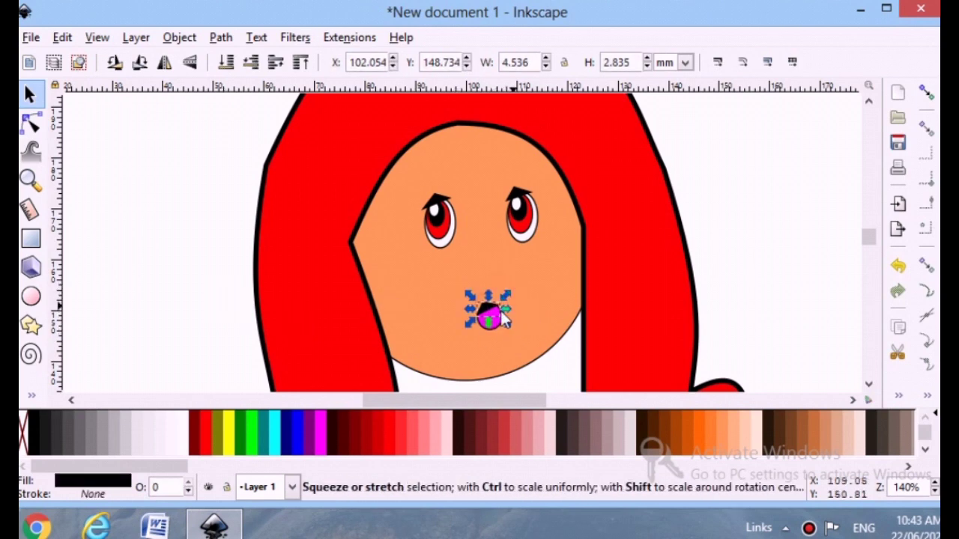
{"action": "left_click_drag", "start_coordinate": [502, 309], "coordinate": [498, 308]}
{"action": "left_click", "coordinate": [245, 313]}
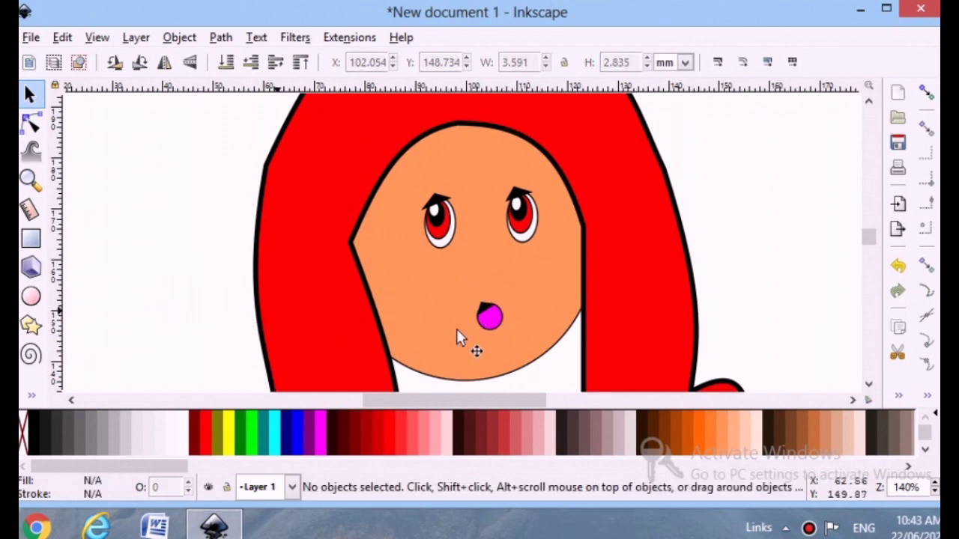
{"action": "left_click_drag", "start_coordinate": [492, 400], "coordinate": [498, 400]}
{"action": "scroll", "coordinate": [568, 289], "scroll_direction": "down", "scroll_amount": 3}
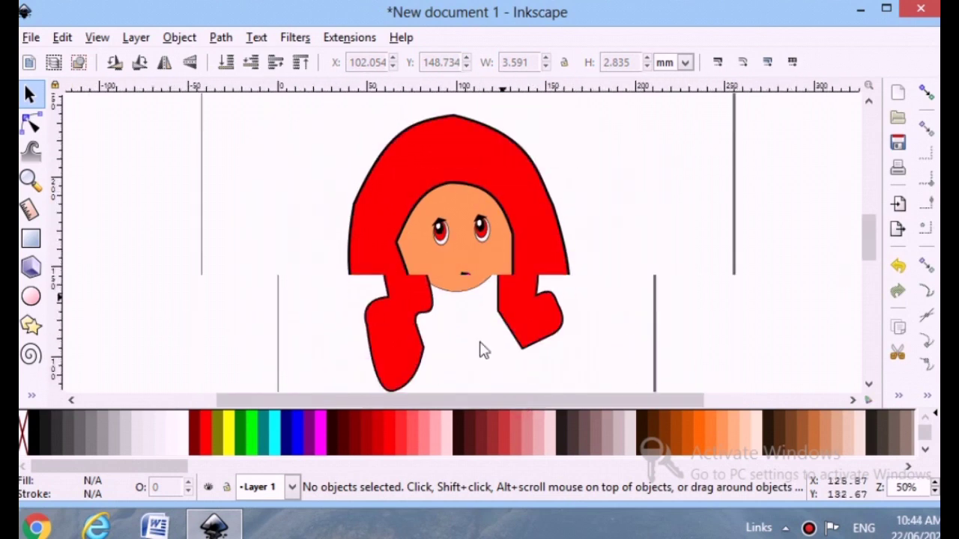
{"action": "left_click", "coordinate": [465, 271]}
{"action": "left_click_drag", "start_coordinate": [439, 253], "coordinate": [454, 253]}
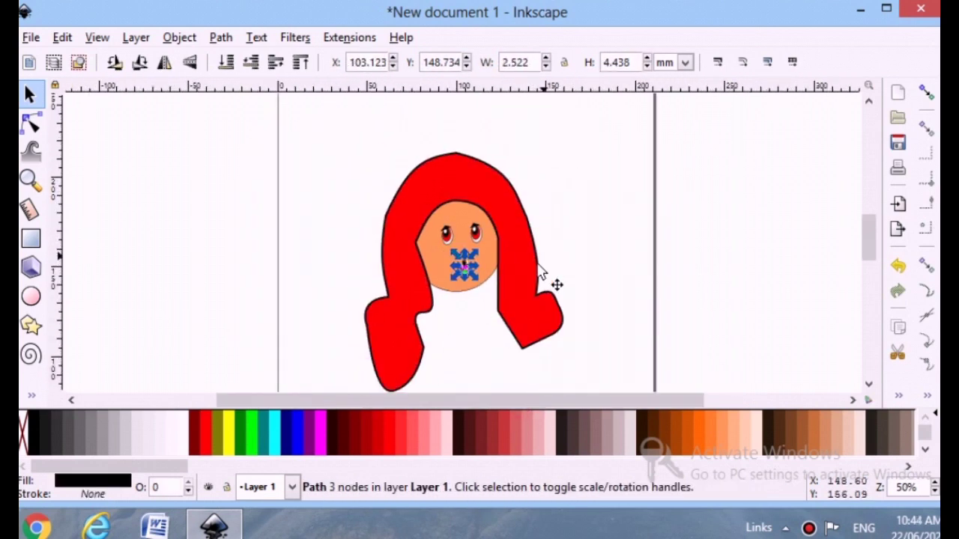
{"action": "key", "text": "ctrl+z"}
Nudge the black shape on the mouth about 2 mm right and 1 mm down, and shift the face circle slightly up.
{"action": "left_click", "coordinate": [425, 320]}
{"action": "left_click", "coordinate": [462, 273]}
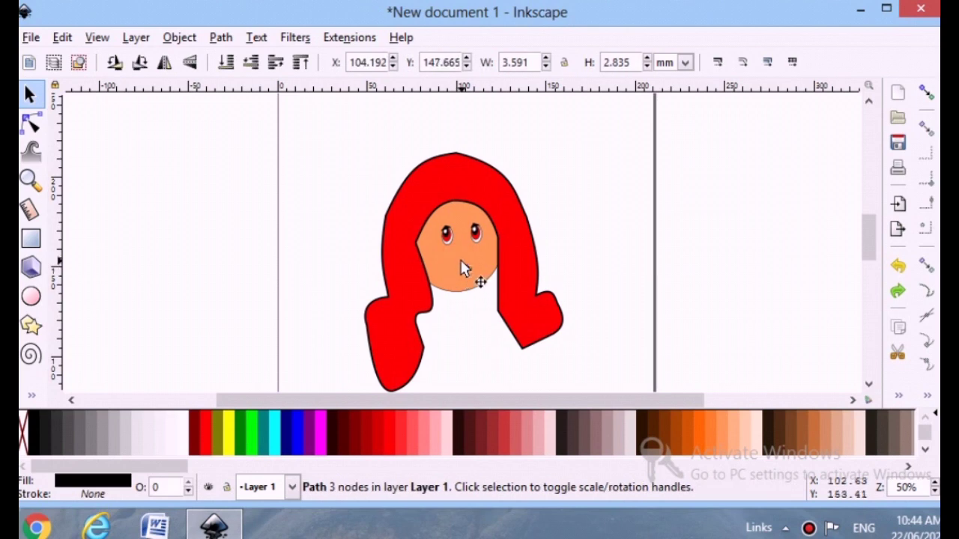
{"action": "left_click", "coordinate": [405, 249]}
{"action": "mouse_move", "coordinate": [446, 260]}
{"action": "left_mouse_down"}
{"action": "mouse_move", "coordinate": [456, 265]}
{"action": "mouse_move", "coordinate": [449, 257]}
{"action": "left_mouse_up"}
{"action": "left_click", "coordinate": [588, 217]}
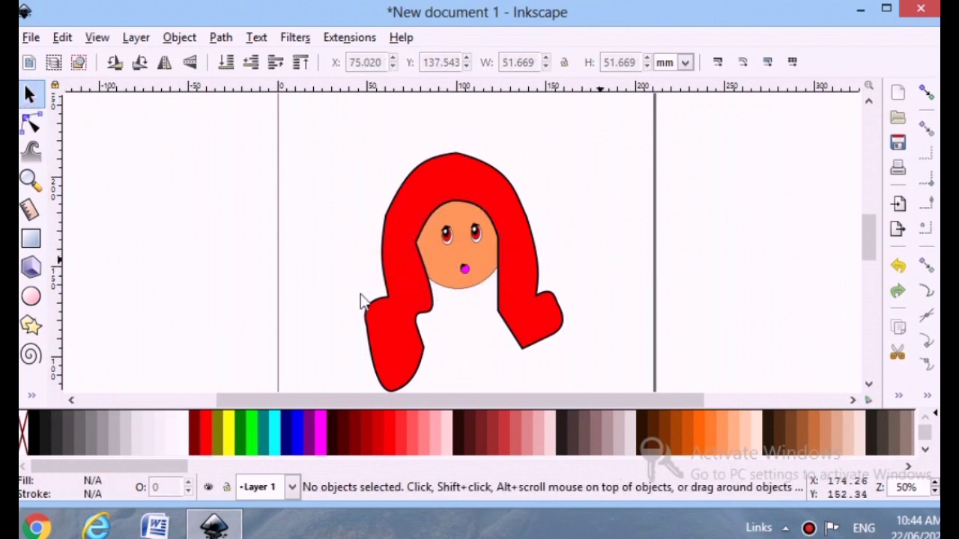
{"action": "left_click", "coordinate": [397, 318]}
{"action": "left_click", "coordinate": [635, 283]}
Draw a closed eight-node shape about 18 by 36 mm beside the page with the Bezier pen and fill it with blue (#0000FF).
{"action": "left_click", "coordinate": [31, 396]}
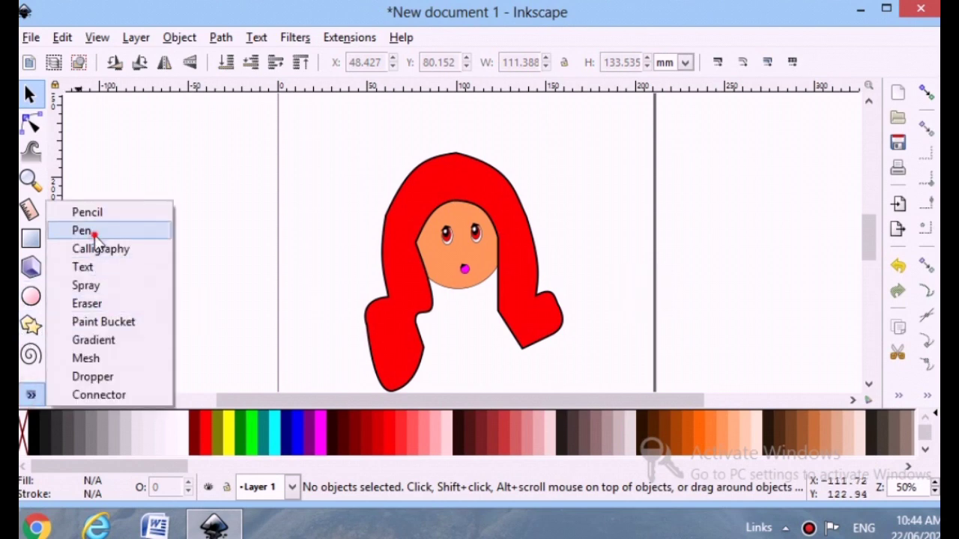
{"action": "left_click", "coordinate": [88, 229]}
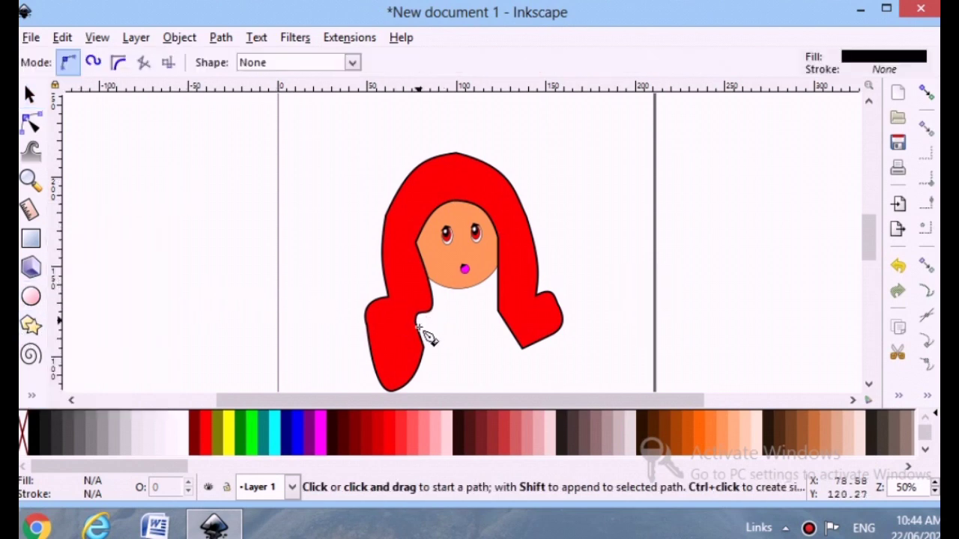
{"action": "left_click", "coordinate": [188, 274]}
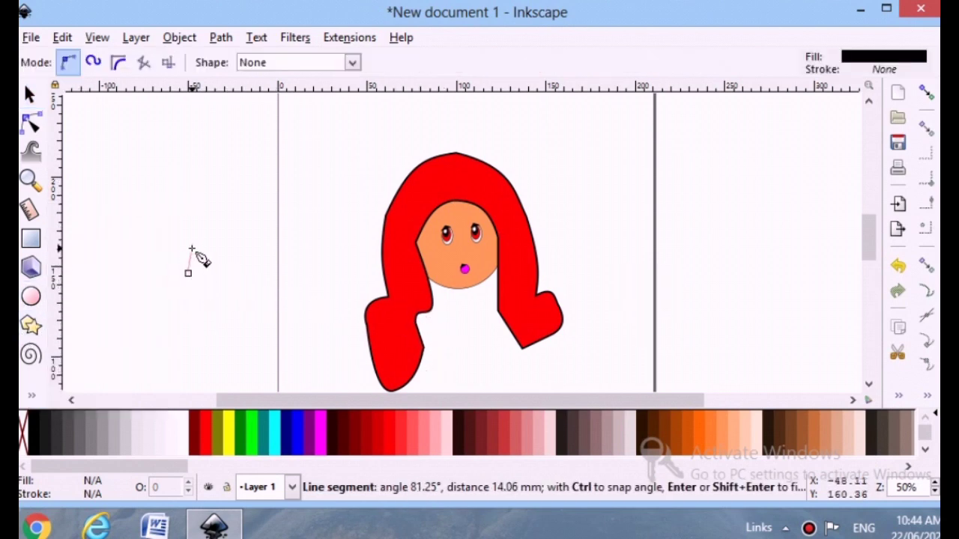
{"action": "left_click", "coordinate": [184, 294]}
{"action": "left_click", "coordinate": [193, 300]}
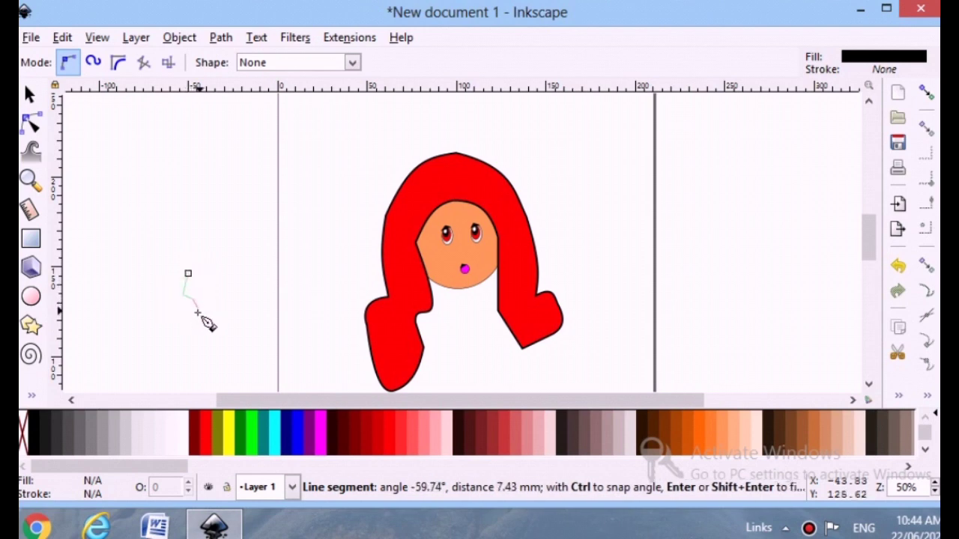
{"action": "left_click", "coordinate": [192, 319]}
{"action": "left_click", "coordinate": [215, 327]}
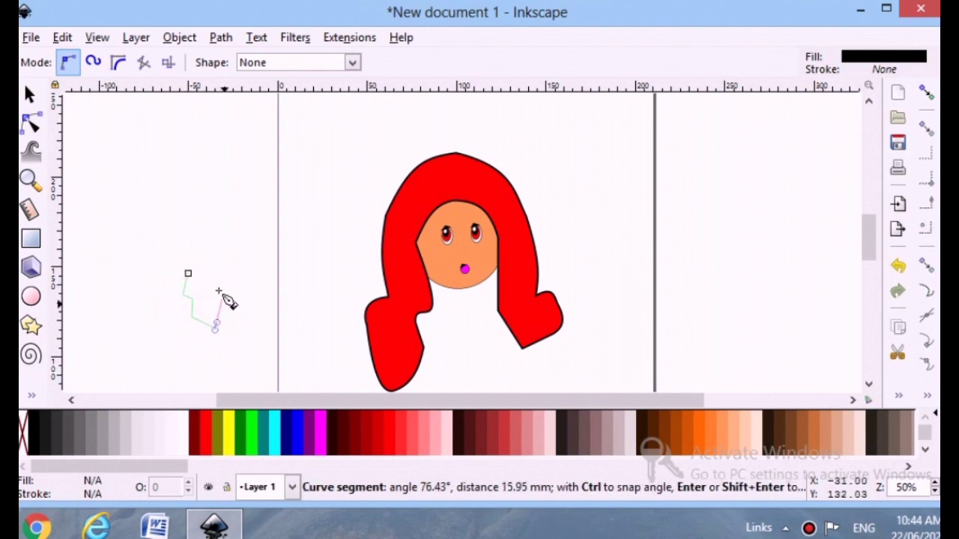
{"action": "left_click", "coordinate": [215, 270]}
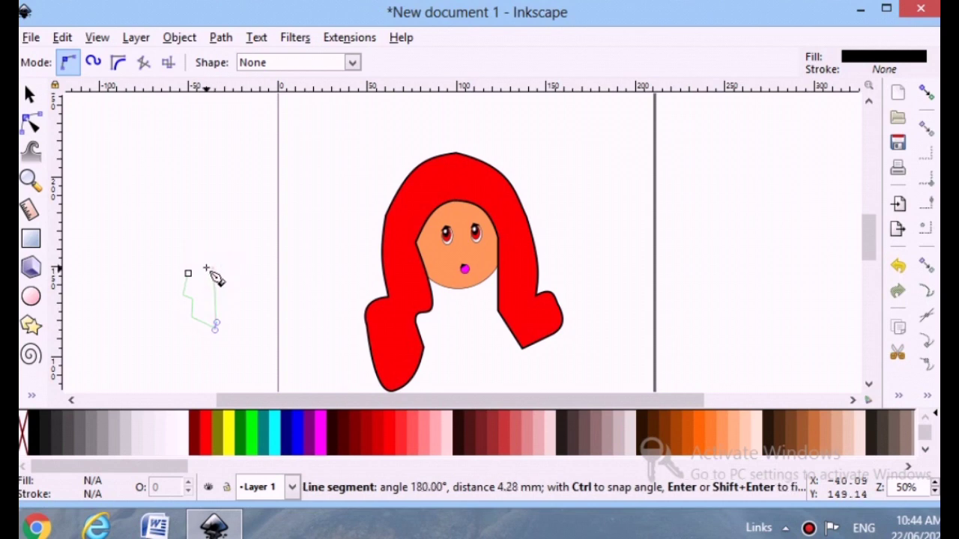
{"action": "left_click", "coordinate": [188, 274]}
{"action": "right_click", "coordinate": [191, 276]}
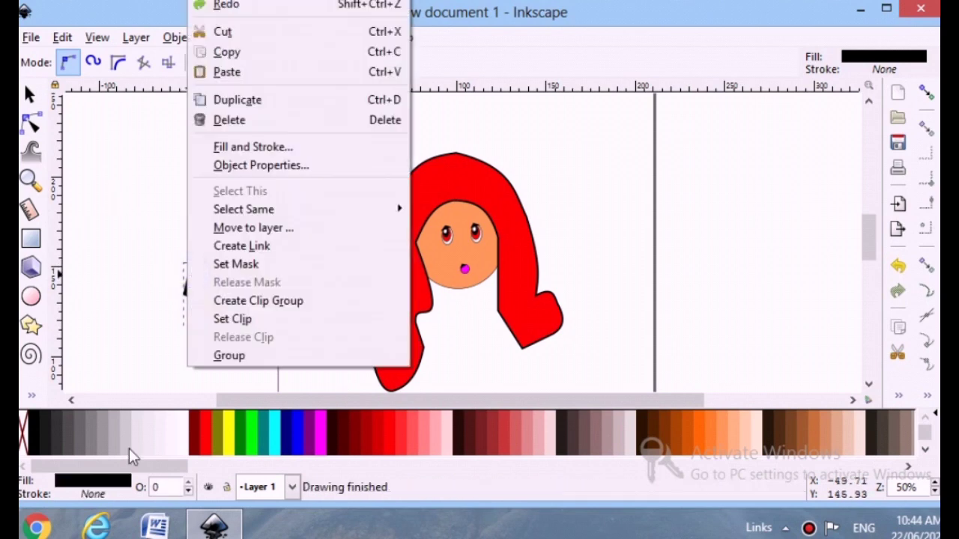
{"action": "left_click", "coordinate": [106, 382]}
{"action": "left_click", "coordinate": [287, 436]}
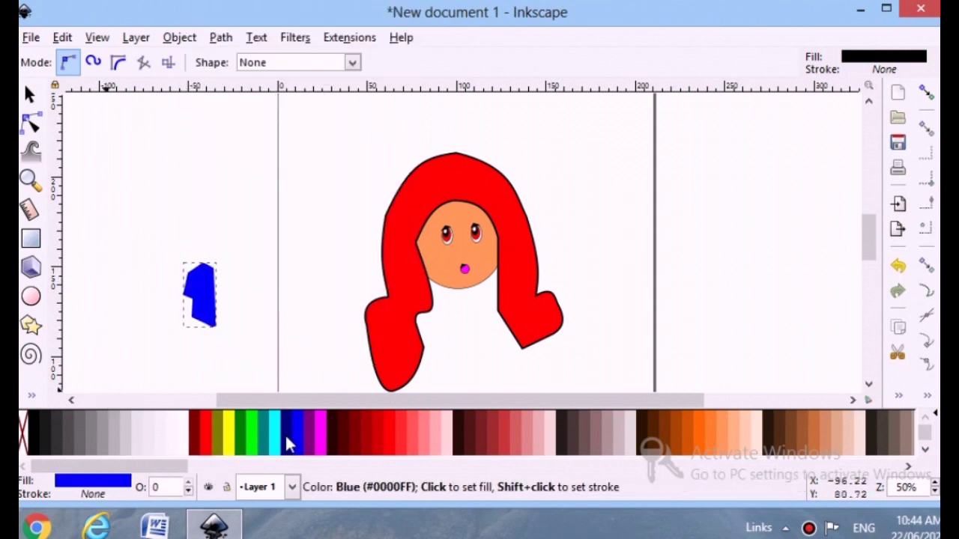
Give the blue shape a flat black stroke 0.5 mm wide.
{"action": "left_click", "coordinate": [207, 281]}
{"action": "left_click", "coordinate": [30, 95]}
{"action": "left_click", "coordinate": [209, 309]}
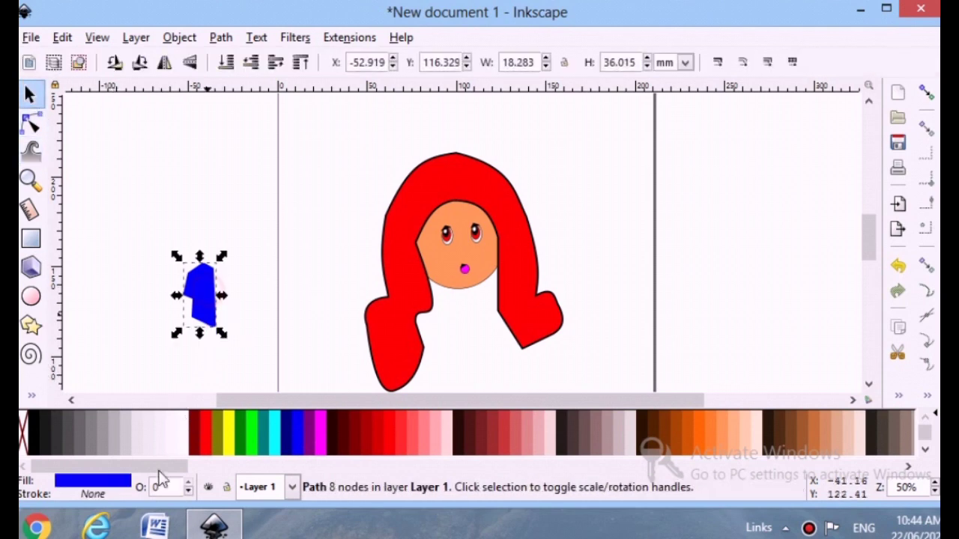
{"action": "left_click", "coordinate": [93, 496]}
{"action": "left_click", "coordinate": [744, 72]}
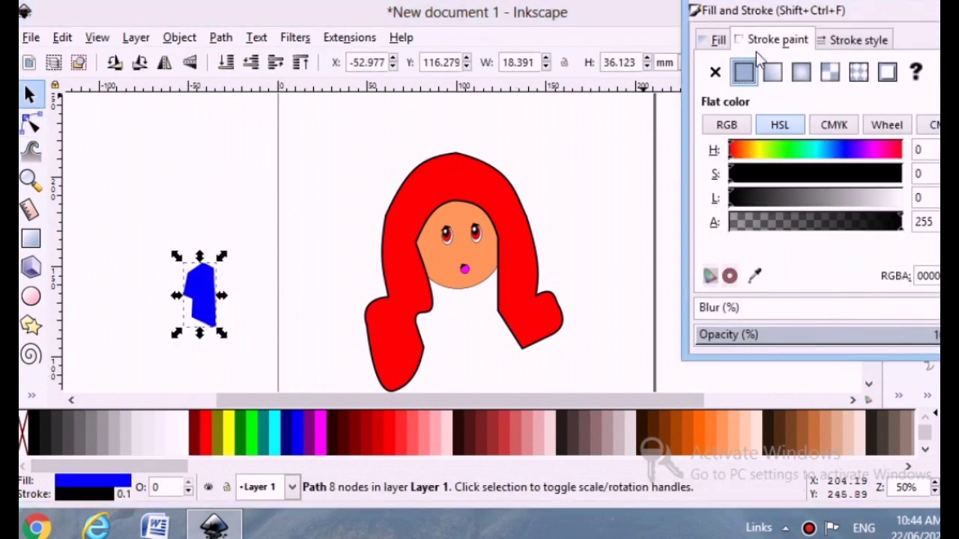
{"action": "left_click", "coordinate": [876, 40]}
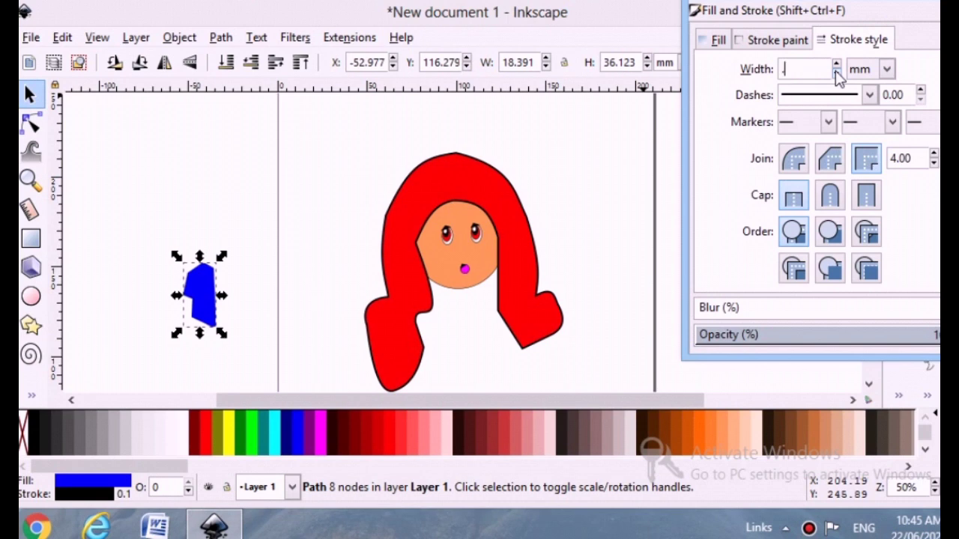
{"action": "left_click", "coordinate": [217, 240]}
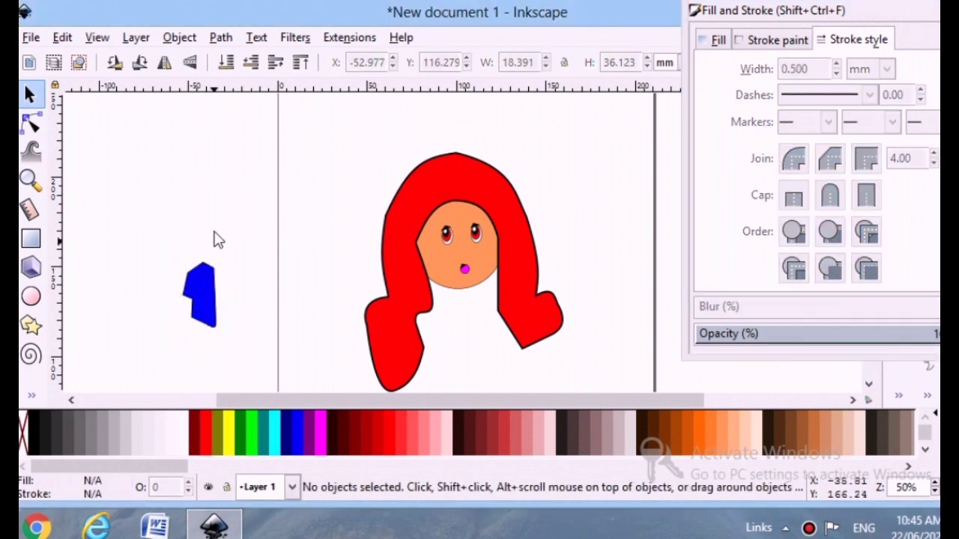
Draw a closed four-node black shape about 26 by 19 mm above the blue shape with the Bezier pen.
{"action": "key", "text": "b"}
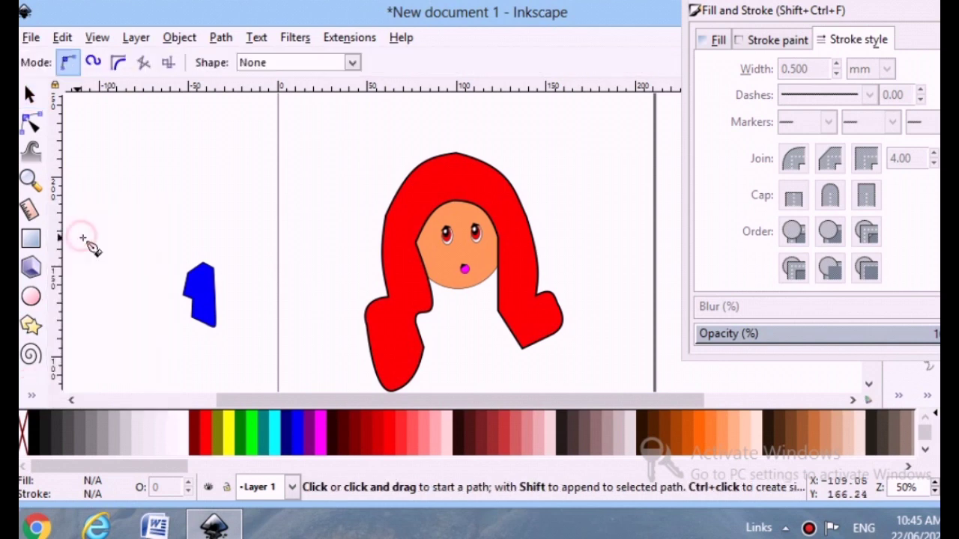
{"action": "left_click", "coordinate": [140, 258]}
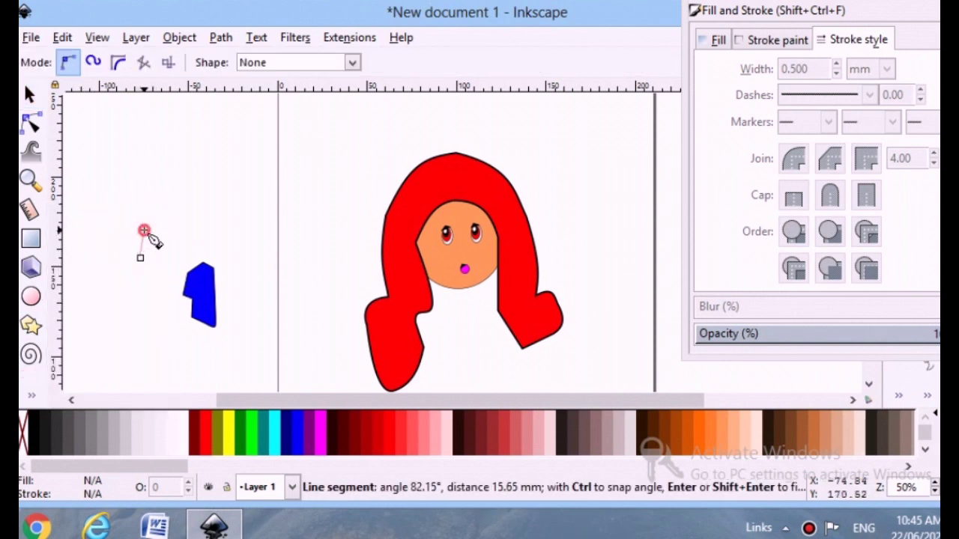
{"action": "left_click", "coordinate": [144, 230]}
{"action": "left_click", "coordinate": [169, 225]}
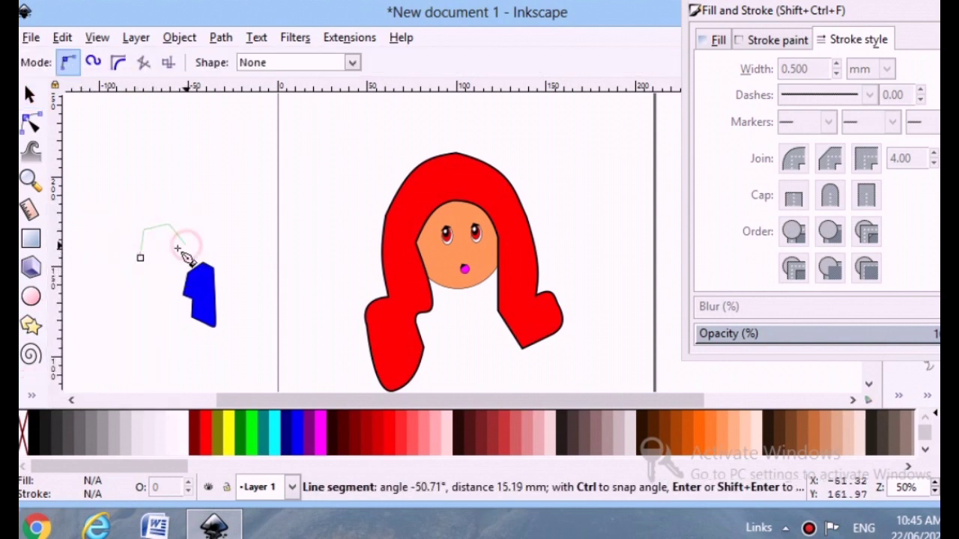
{"action": "left_click", "coordinate": [140, 258]}
{"action": "right_click", "coordinate": [141, 258]}
{"action": "left_click", "coordinate": [116, 265]}
Duplicate the four-node black shape, place one copy up and to its right, and delete the extra copy.
{"action": "right_click", "coordinate": [157, 246]}
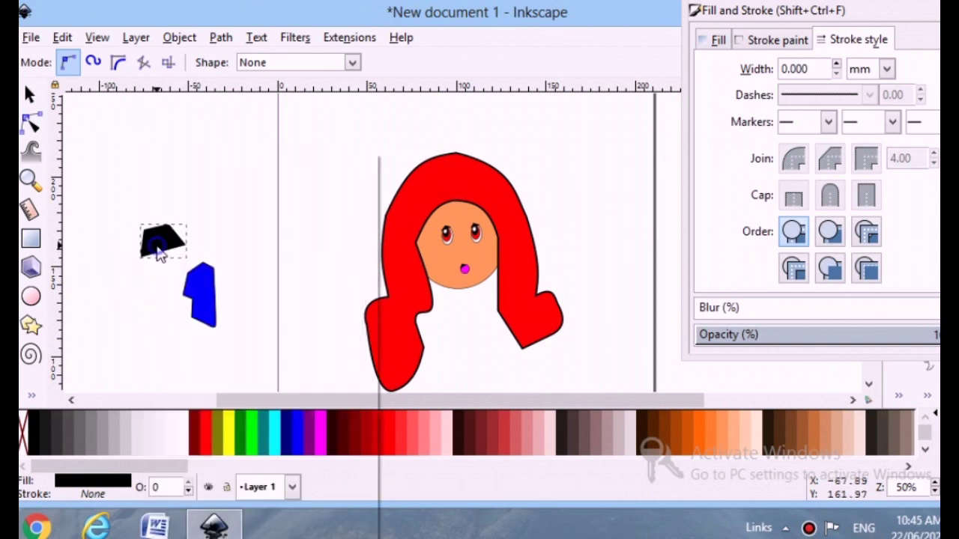
{"action": "left_click", "coordinate": [217, 280]}
{"action": "left_click", "coordinate": [163, 239]}
{"action": "left_click", "coordinate": [30, 95]}
{"action": "left_click", "coordinate": [159, 236]}
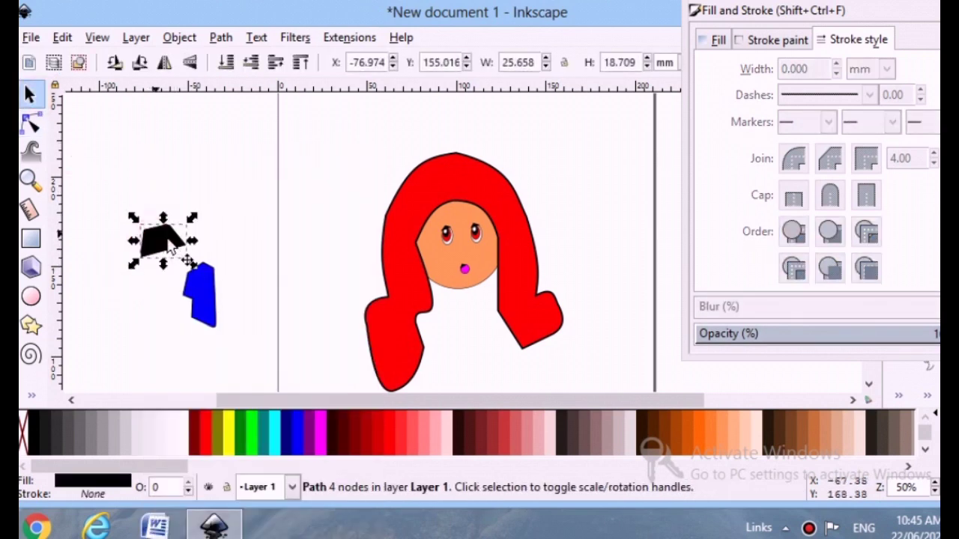
{"action": "right_click", "coordinate": [165, 236]}
{"action": "left_click", "coordinate": [218, 280]}
{"action": "left_click_drag", "start_coordinate": [158, 239], "coordinate": [163, 196]}
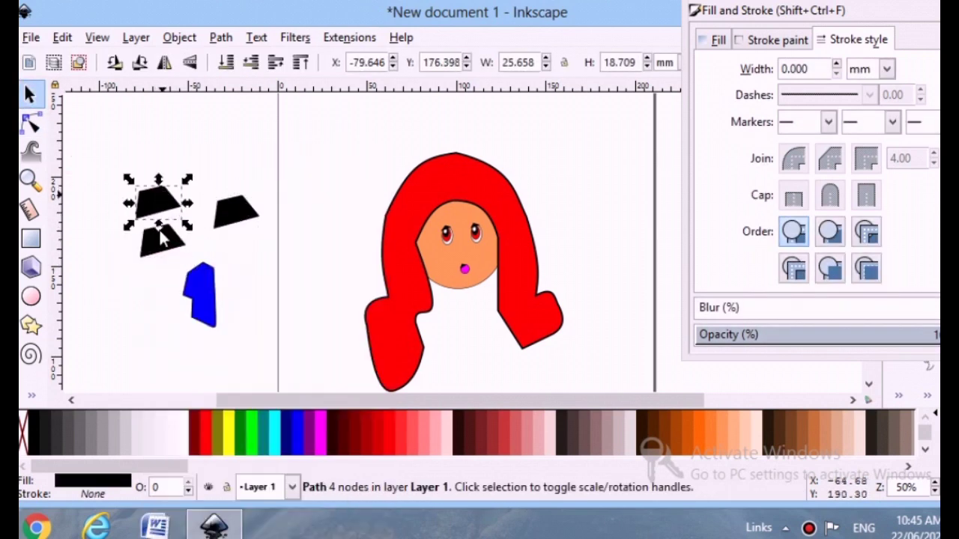
{"action": "key", "text": "Delete"}
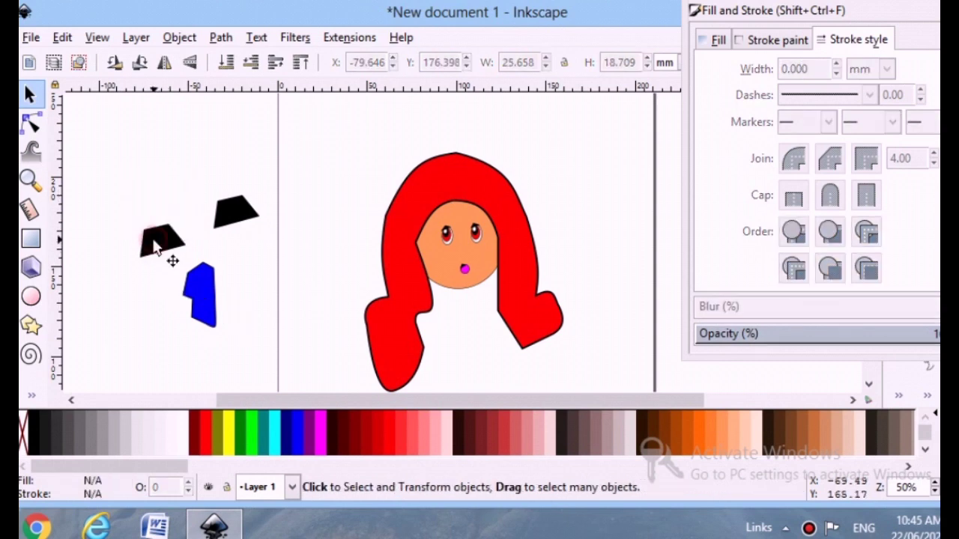
Shrink the lower black shape to about 13 by 13 mm, reshape its slant and fit it over the top of the blue shape.
{"action": "left_click", "coordinate": [154, 247]}
{"action": "left_click_drag", "start_coordinate": [135, 267], "coordinate": [185, 273]}
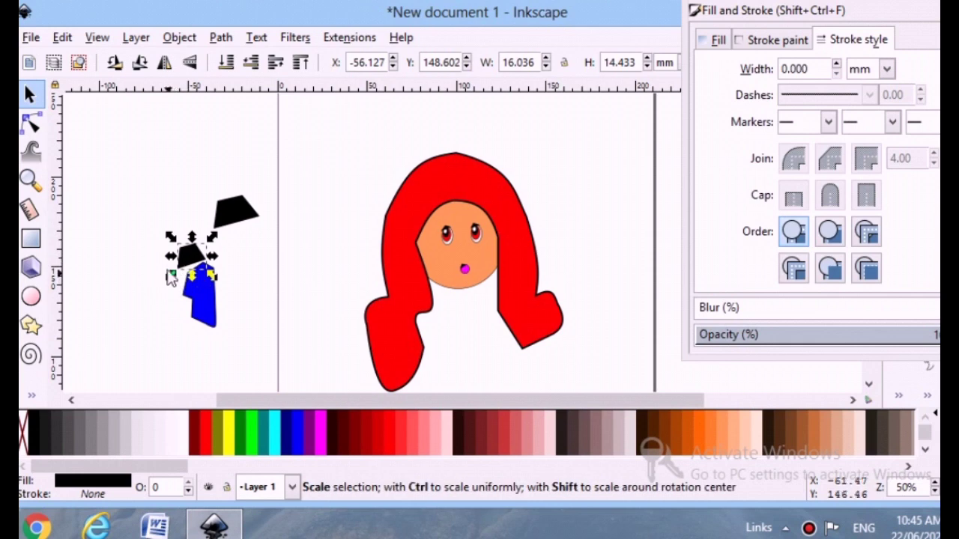
{"action": "left_click", "coordinate": [180, 262]}
{"action": "mouse_move", "coordinate": [171, 270]}
{"action": "left_mouse_down"}
{"action": "mouse_move", "coordinate": [178, 293]}
{"action": "mouse_move", "coordinate": [172, 284]}
{"action": "left_mouse_up"}
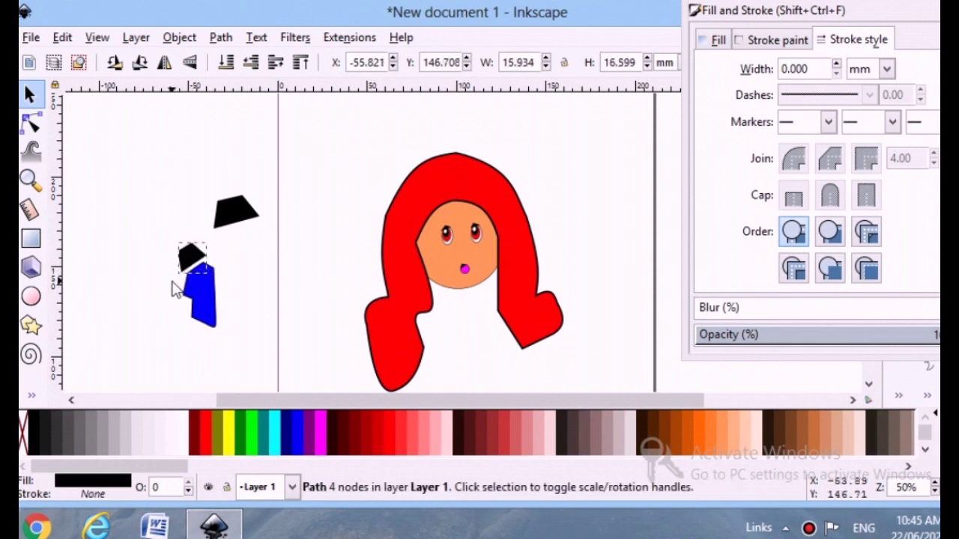
{"action": "left_click", "coordinate": [132, 229]}
{"action": "left_click", "coordinate": [189, 254]}
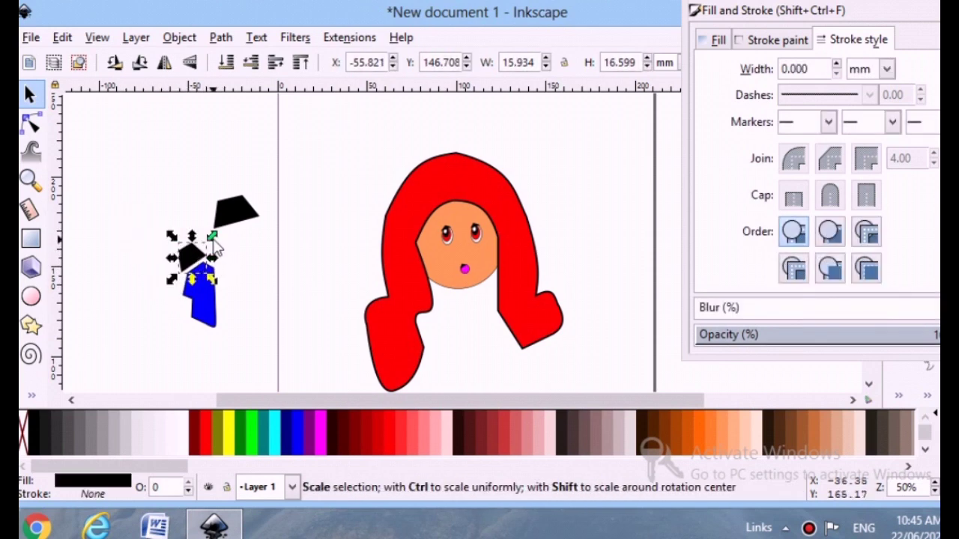
{"action": "left_click_drag", "start_coordinate": [213, 240], "coordinate": [199, 263]}
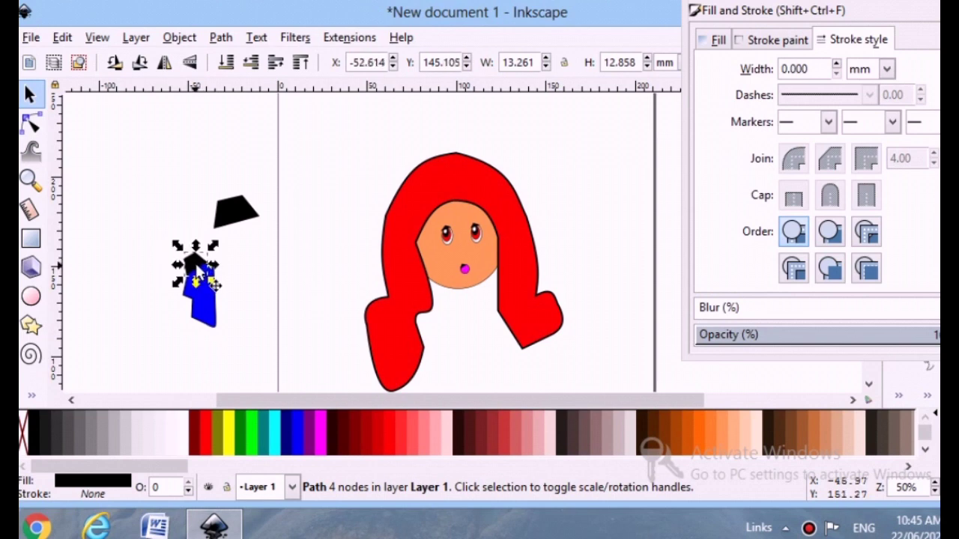
Scale the black shape on top of the blue one down to about 11.7 by 11.7 mm.
{"action": "key", "text": "plus"}
{"action": "left_click_drag", "start_coordinate": [302, 400], "coordinate": [246, 397]}
{"action": "left_click", "coordinate": [294, 302]}
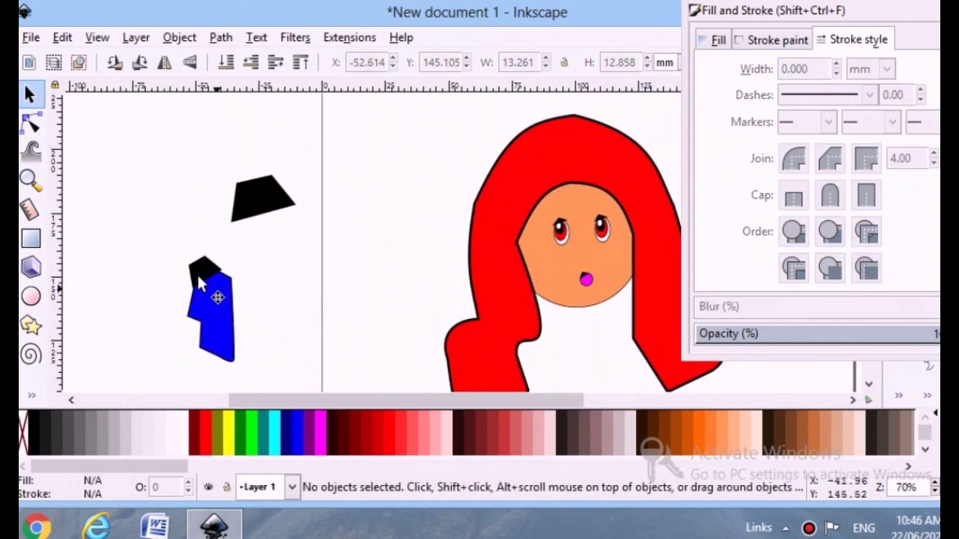
{"action": "left_click", "coordinate": [201, 281]}
{"action": "left_click_drag", "start_coordinate": [229, 253], "coordinate": [227, 255]}
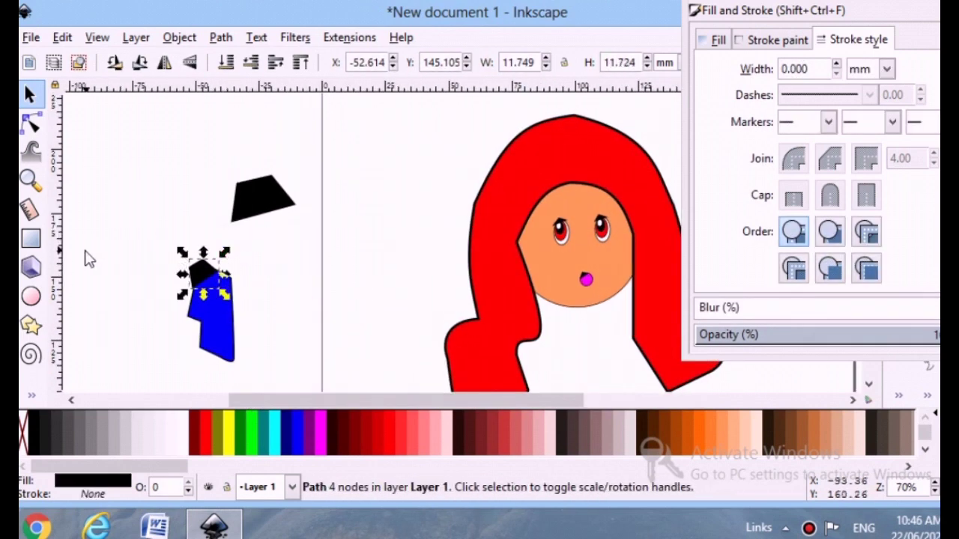
Curve the small black shape's lower edge outward by editing its path, and nudge the shape about 1 mm right.
{"action": "key", "text": "n"}
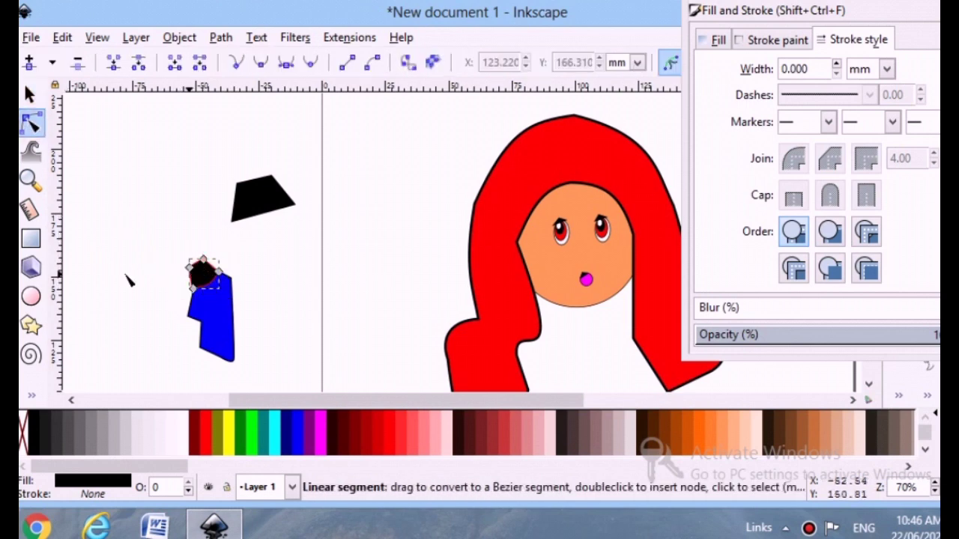
{"action": "left_click", "coordinate": [129, 281]}
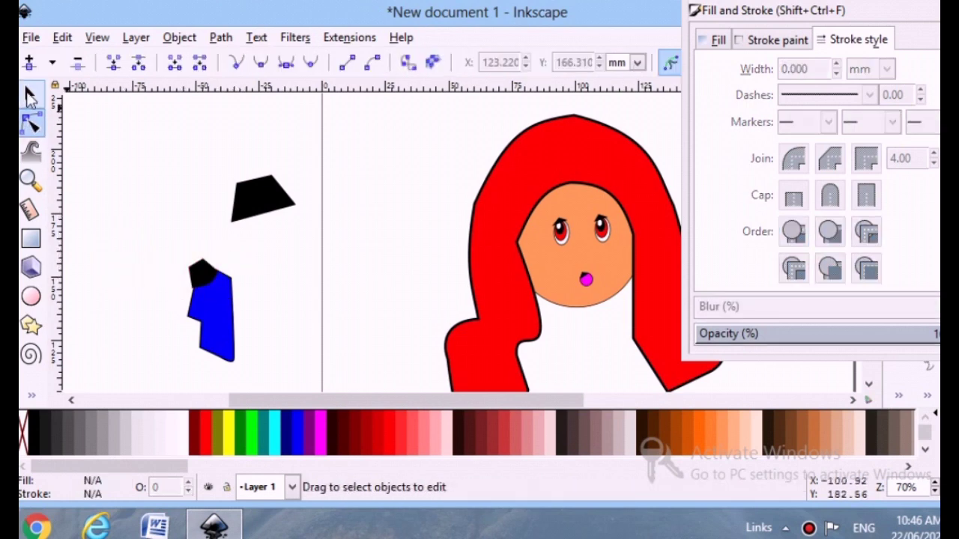
{"action": "key", "text": "s"}
{"action": "left_click", "coordinate": [204, 273]}
{"action": "left_click", "coordinate": [68, 197]}
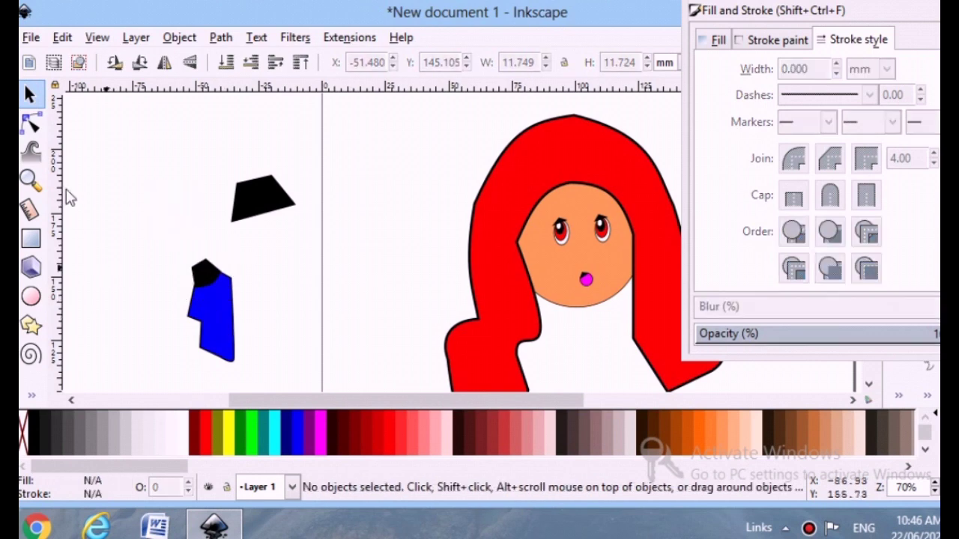
Bend the blue shape's straight left, top and bottom segments outward into rounded curves with the Node tool.
{"action": "left_click", "coordinate": [30, 123]}
{"action": "left_click", "coordinate": [200, 318]}
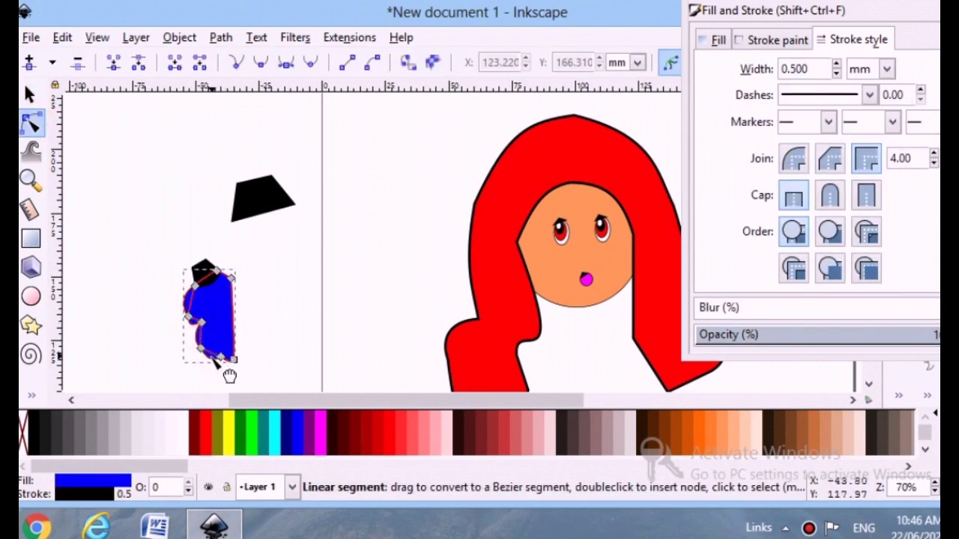
{"action": "left_click_drag", "start_coordinate": [225, 362], "coordinate": [228, 367]}
{"action": "left_click", "coordinate": [257, 278]}
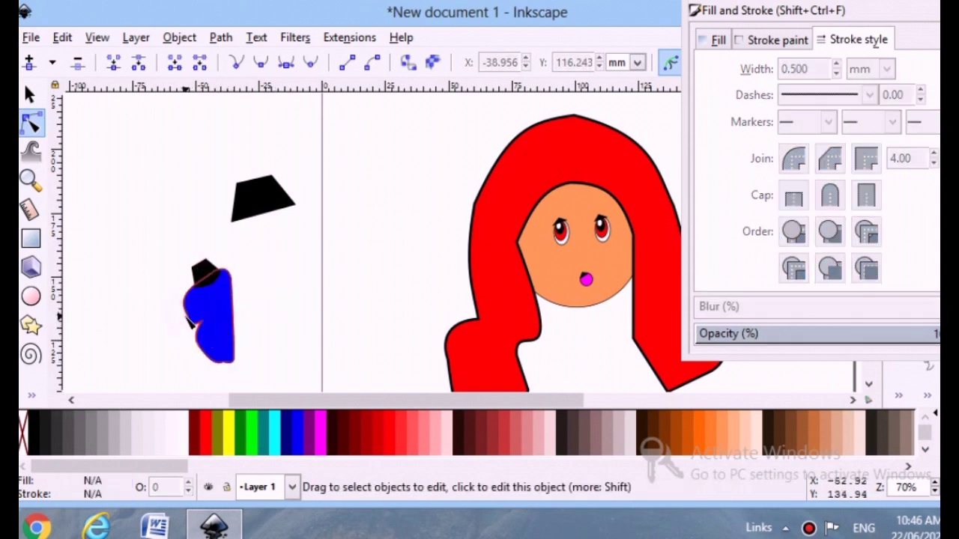
Move the node at the blue shape's left bulge outward and pull a bottom node down to lengthen its lower end.
{"action": "left_click", "coordinate": [192, 323]}
{"action": "mouse_move", "coordinate": [188, 317]}
{"action": "left_mouse_down"}
{"action": "mouse_move", "coordinate": [180, 308]}
{"action": "mouse_move", "coordinate": [192, 328]}
{"action": "left_mouse_up"}
{"action": "left_click", "coordinate": [247, 318]}
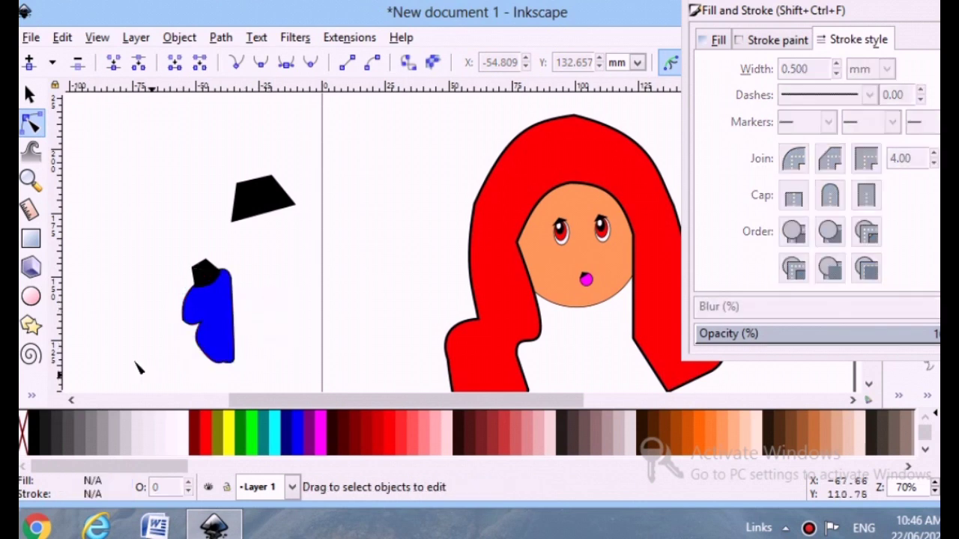
{"action": "left_click", "coordinate": [227, 372]}
{"action": "left_click", "coordinate": [230, 372]}
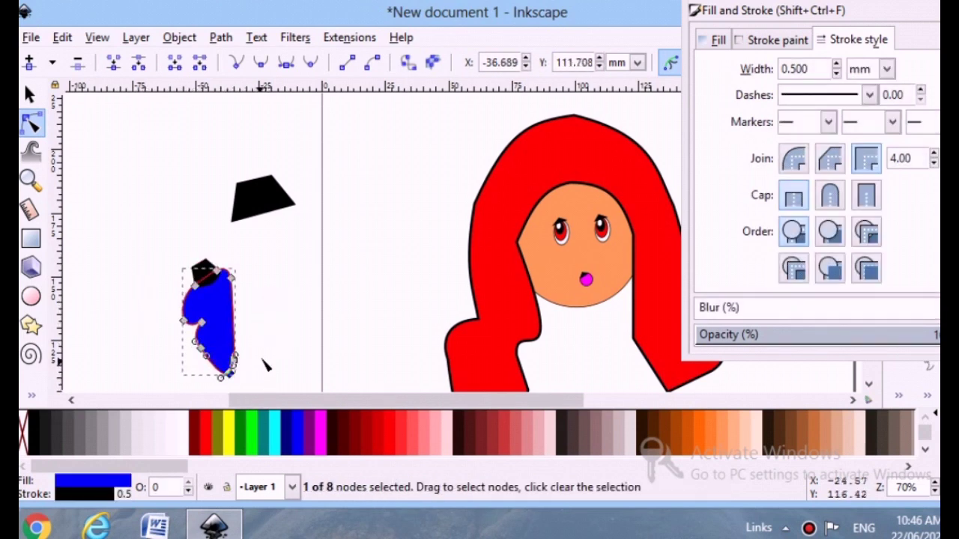
Group the small blue shape with the black shape on top of it.
{"action": "left_click_drag", "start_coordinate": [158, 242], "coordinate": [256, 394]}
{"action": "left_click", "coordinate": [31, 95]}
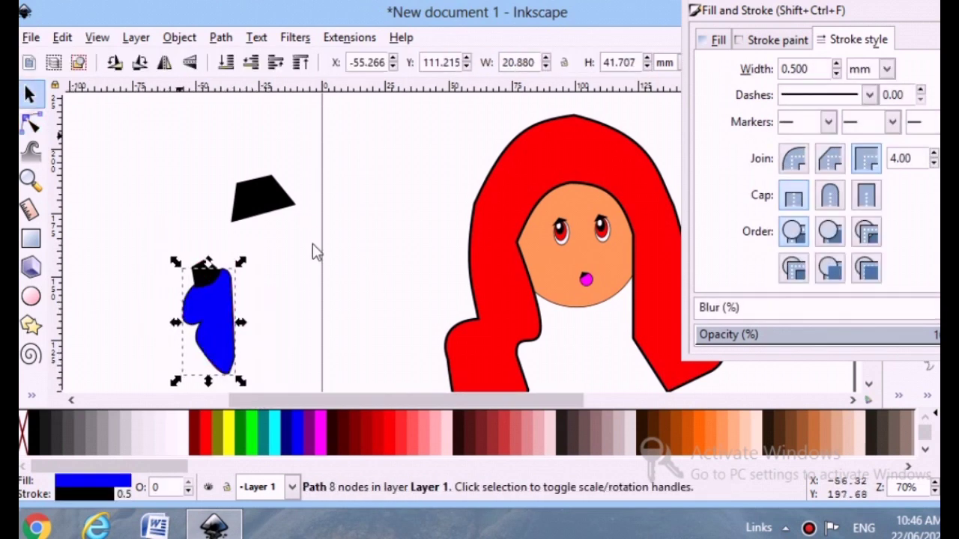
{"action": "left_click_drag", "start_coordinate": [146, 212], "coordinate": [250, 362]}
{"action": "key", "text": "ctrl+g"}
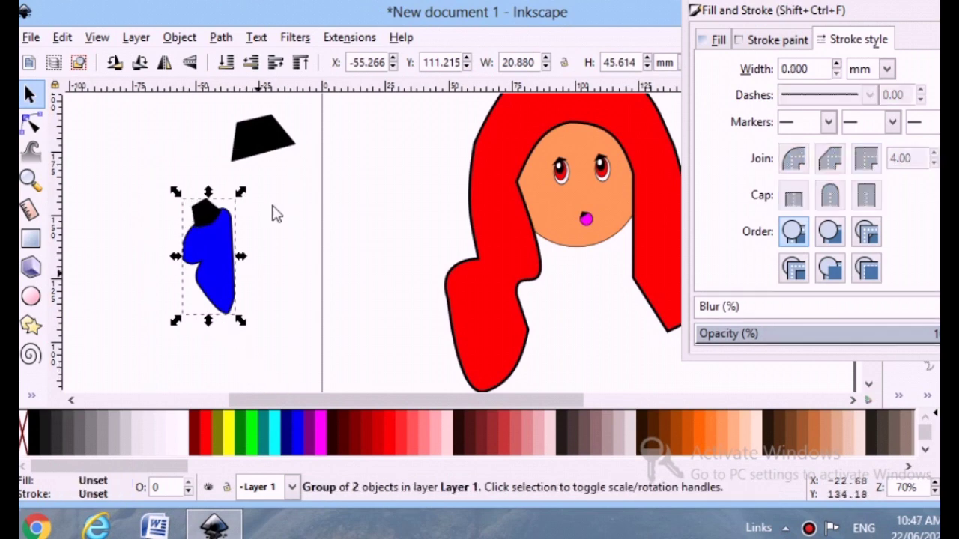
{"action": "left_click", "coordinate": [250, 129]}
{"action": "left_click", "coordinate": [298, 203]}
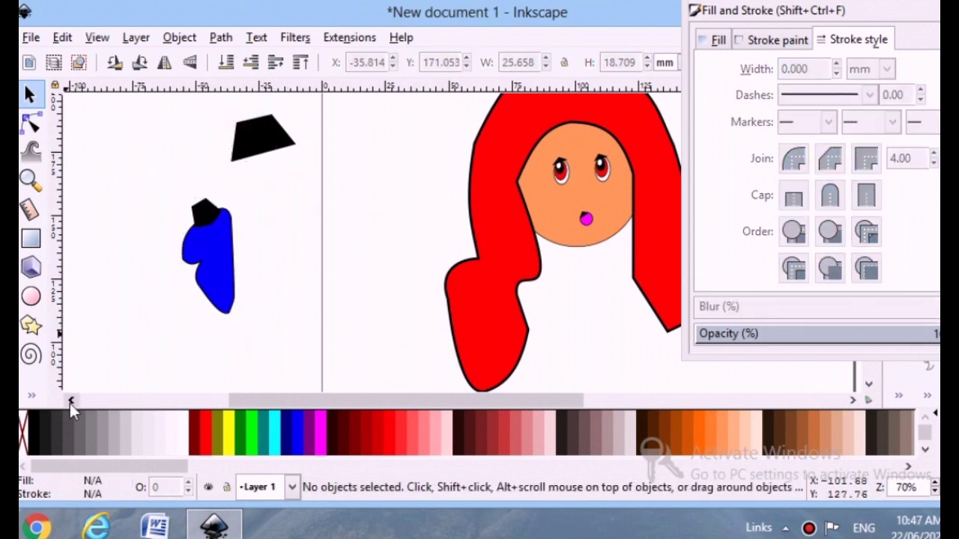
Draw a closed Bezier shape about 43 by 51 mm below the large black shape, joining its lower corners, and fill it blue.
{"action": "left_click", "coordinate": [30, 398]}
{"action": "left_click", "coordinate": [61, 229]}
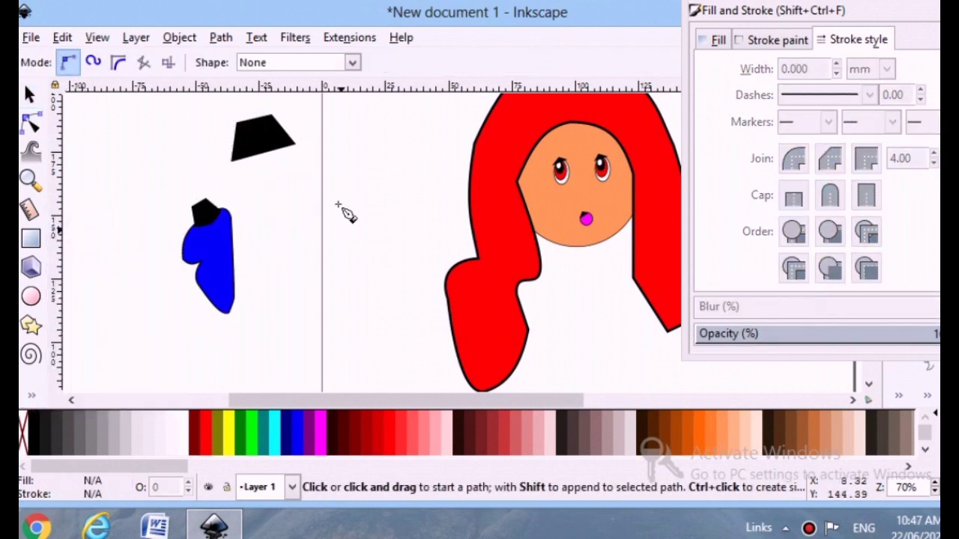
{"action": "left_click", "coordinate": [231, 163]}
{"action": "left_click", "coordinate": [219, 182]}
{"action": "left_click", "coordinate": [239, 210]}
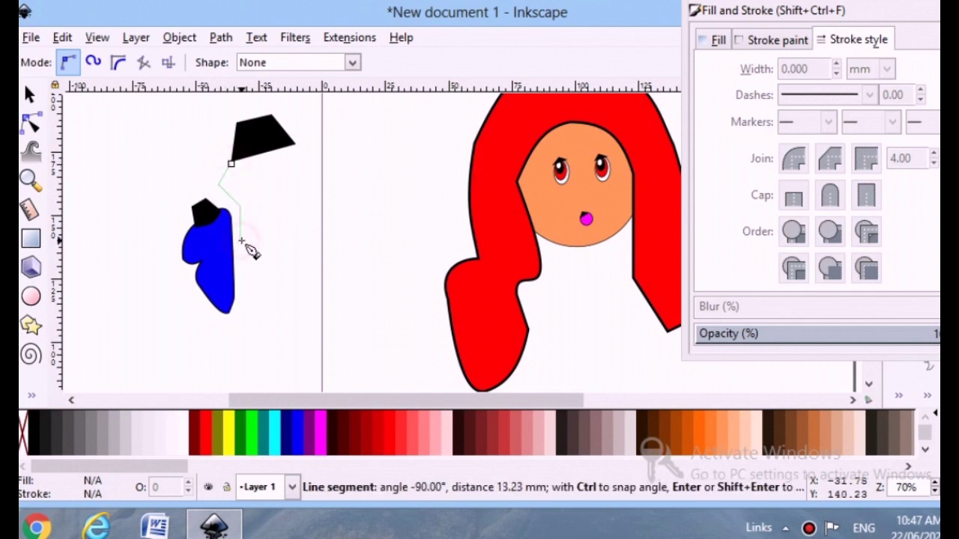
{"action": "left_click", "coordinate": [241, 242]}
{"action": "left_click", "coordinate": [279, 264]}
{"action": "left_click", "coordinate": [296, 268]}
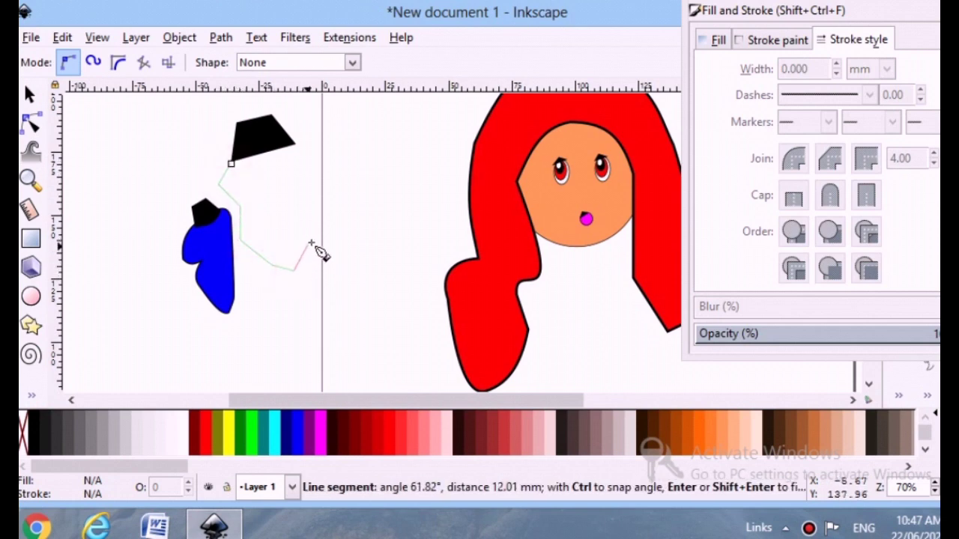
{"action": "left_click", "coordinate": [309, 198]}
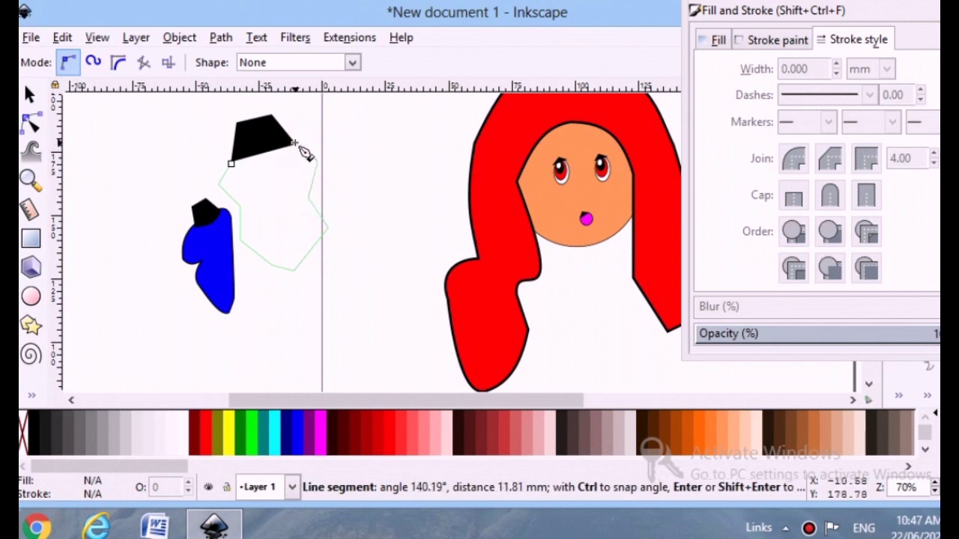
{"action": "left_click", "coordinate": [296, 143]}
{"action": "left_click", "coordinate": [298, 435]}
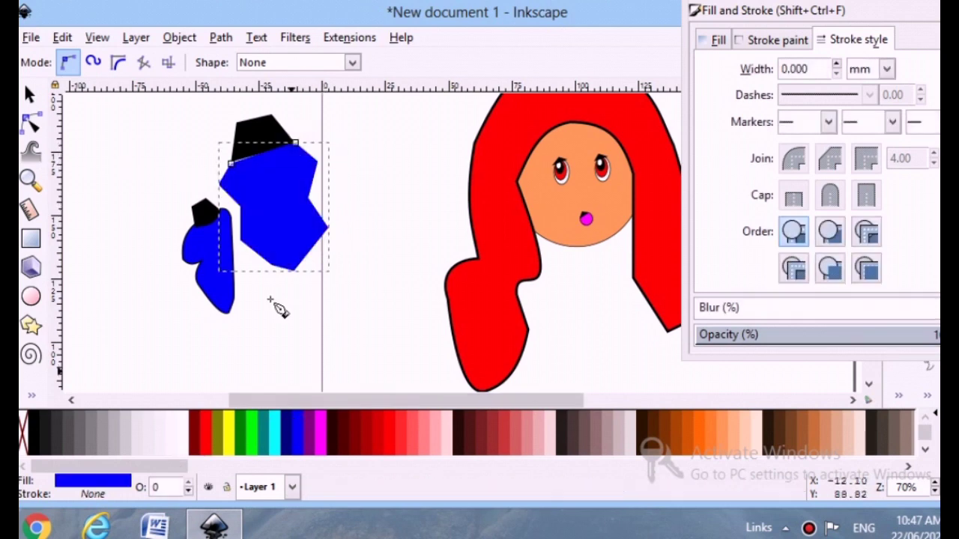
{"action": "left_click", "coordinate": [28, 93]}
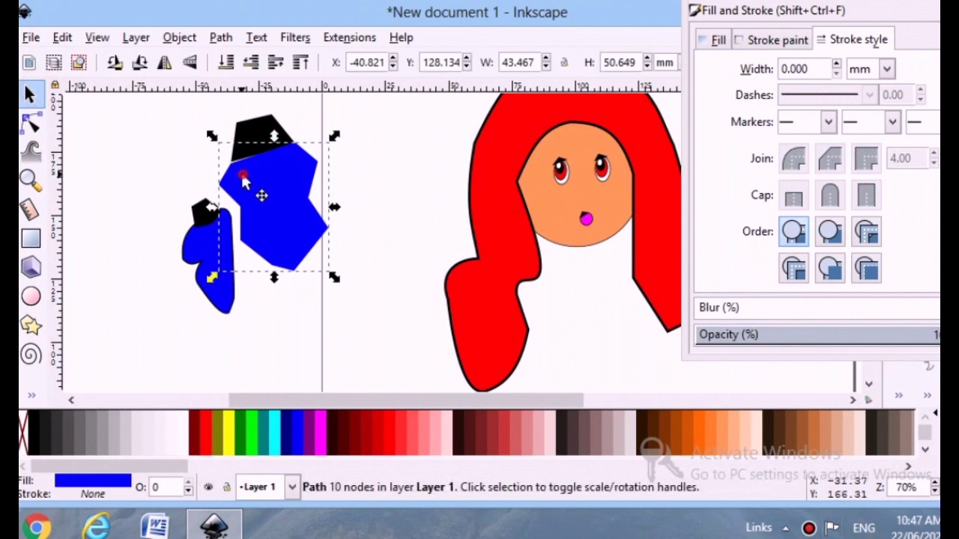
{"action": "left_click", "coordinate": [393, 200]}
Bend the large blue shape's straight side segments outward into rounded curves and pull its bottom node down with the Node tool.
{"action": "left_click", "coordinate": [34, 123]}
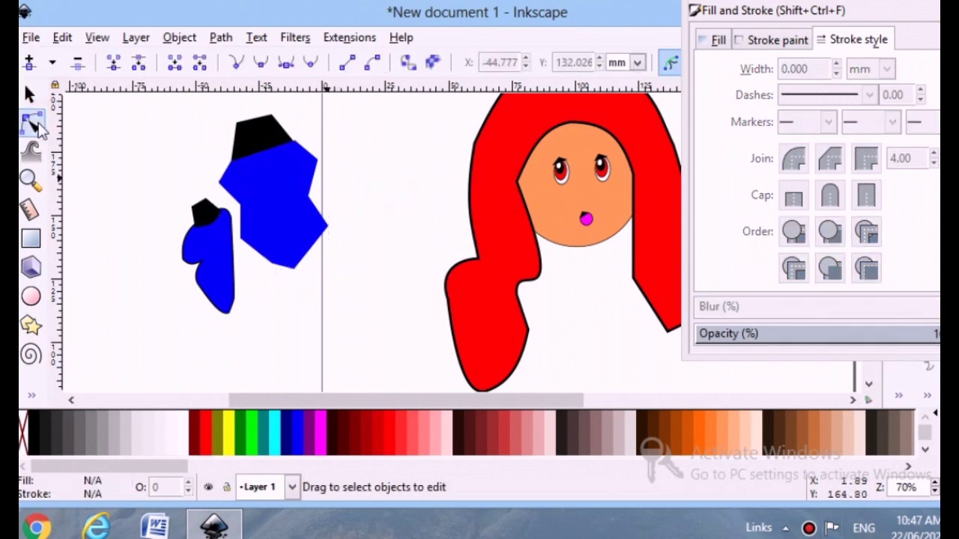
{"action": "left_click", "coordinate": [286, 192]}
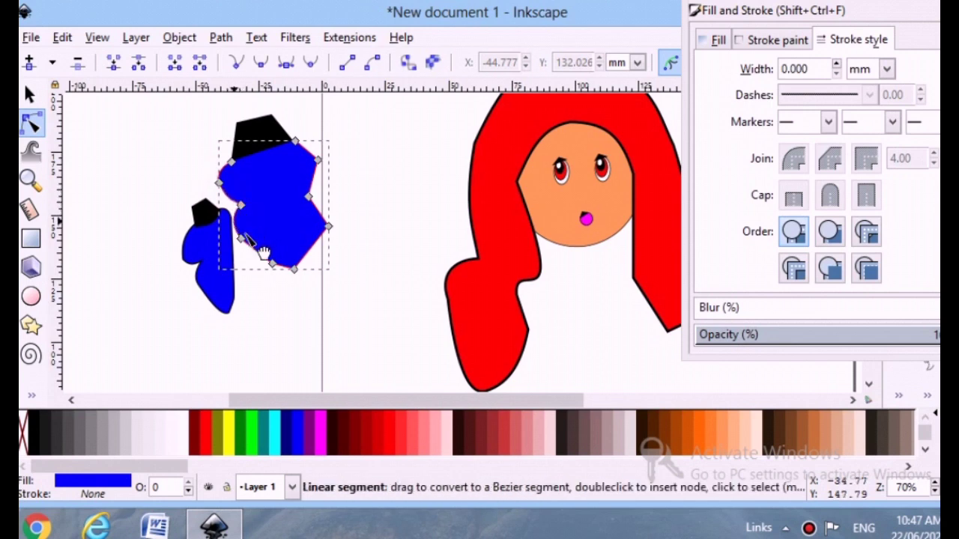
{"action": "left_click_drag", "start_coordinate": [275, 266], "coordinate": [312, 257]}
{"action": "left_click", "coordinate": [288, 277]}
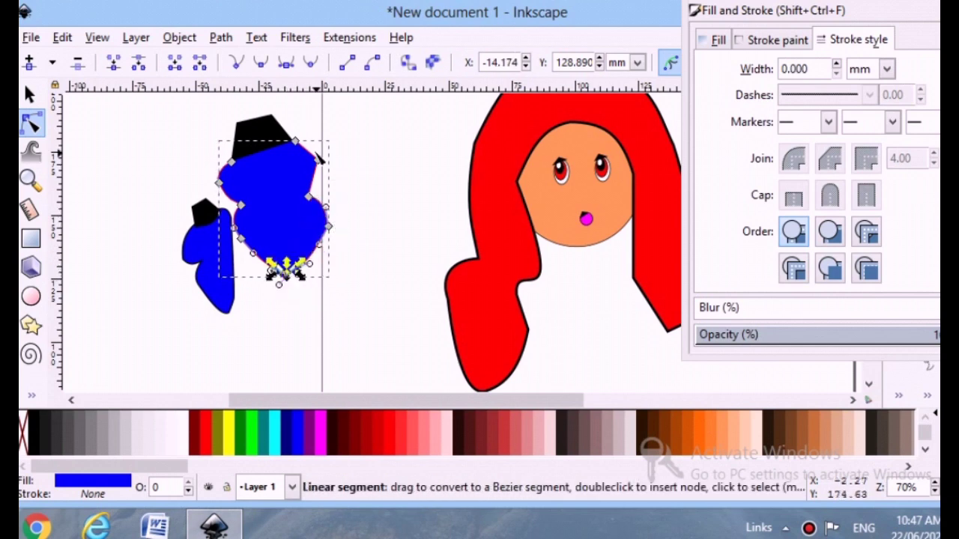
{"action": "left_click", "coordinate": [362, 249]}
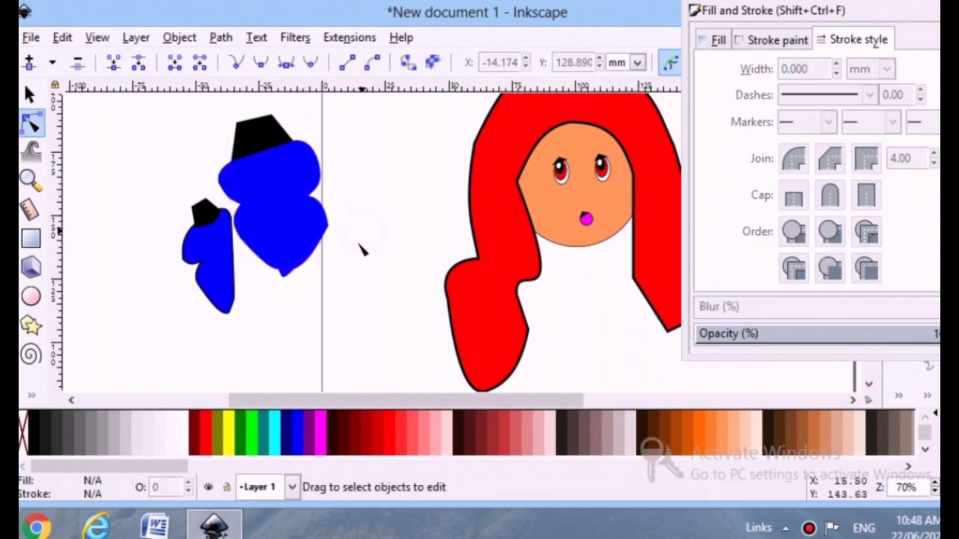
Smooth the large blue shape's pointed bottom end by adjusting the lower nodes and their handles.
{"action": "left_click", "coordinate": [288, 277]}
{"action": "left_click_drag", "start_coordinate": [276, 268], "coordinate": [263, 260]}
{"action": "left_click", "coordinate": [262, 259]}
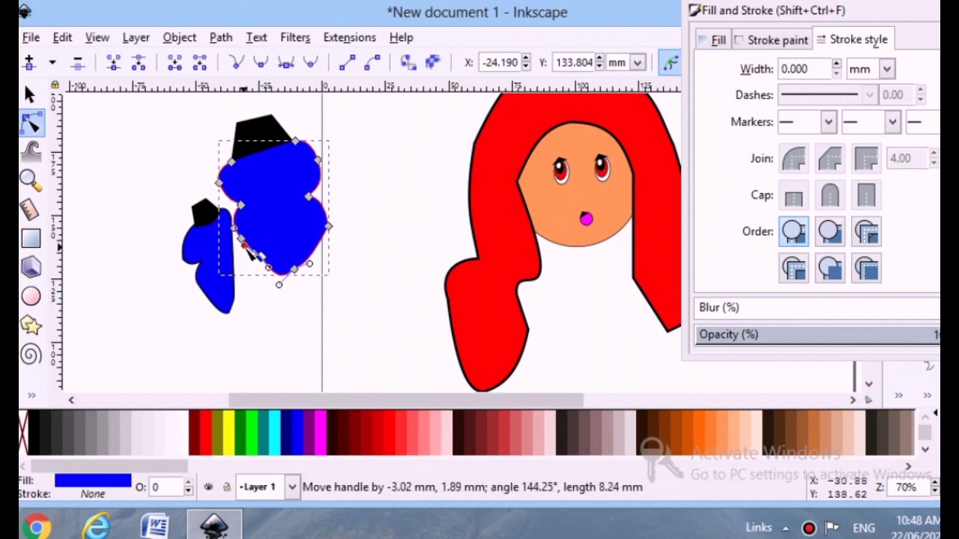
{"action": "left_click_drag", "start_coordinate": [245, 247], "coordinate": [255, 258]}
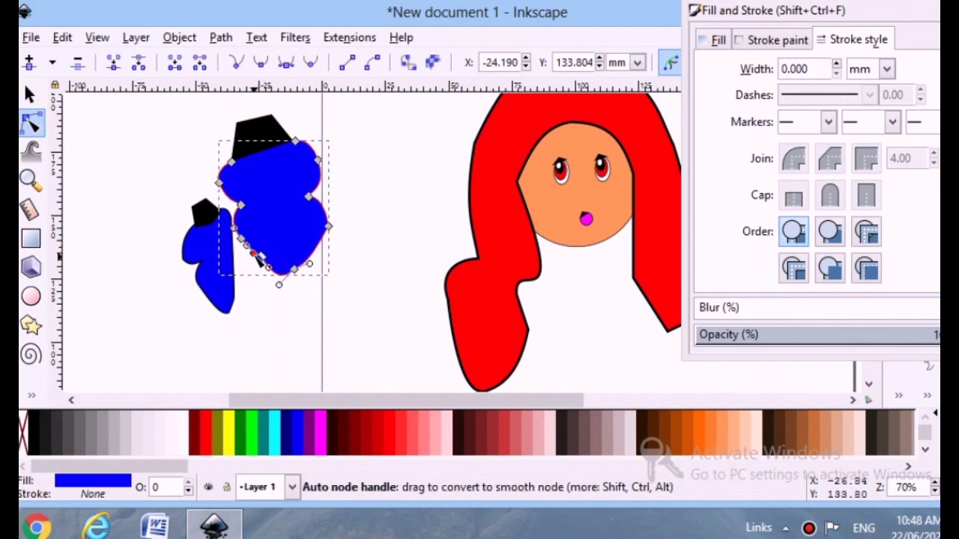
{"action": "left_click", "coordinate": [372, 234]}
Move the small blue shape and its black top piece down and left, away from the large blue shape.
{"action": "key", "text": "s"}
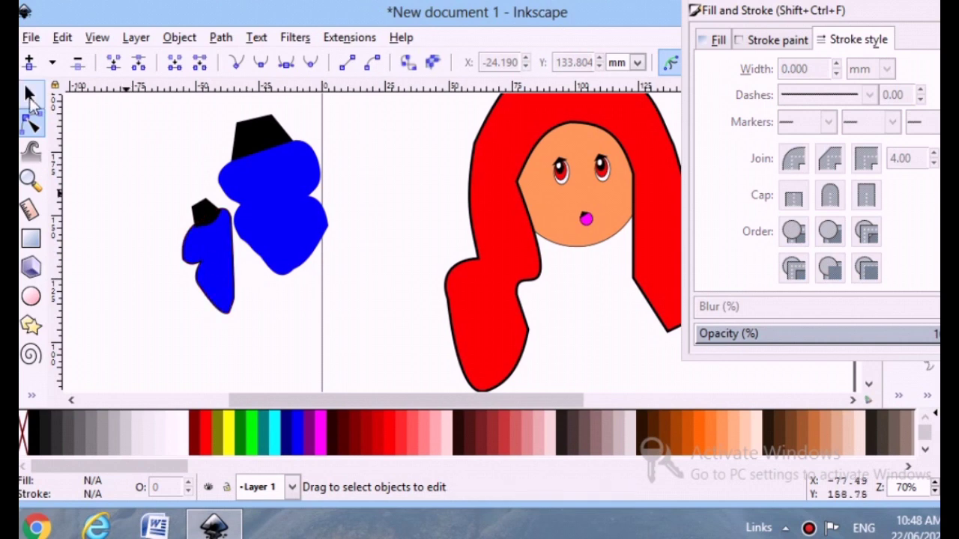
{"action": "left_click", "coordinate": [204, 247]}
{"action": "left_click_drag", "start_coordinate": [204, 247], "coordinate": [123, 284]}
{"action": "left_click_drag", "start_coordinate": [203, 215], "coordinate": [124, 246]}
{"action": "left_click", "coordinate": [169, 228]}
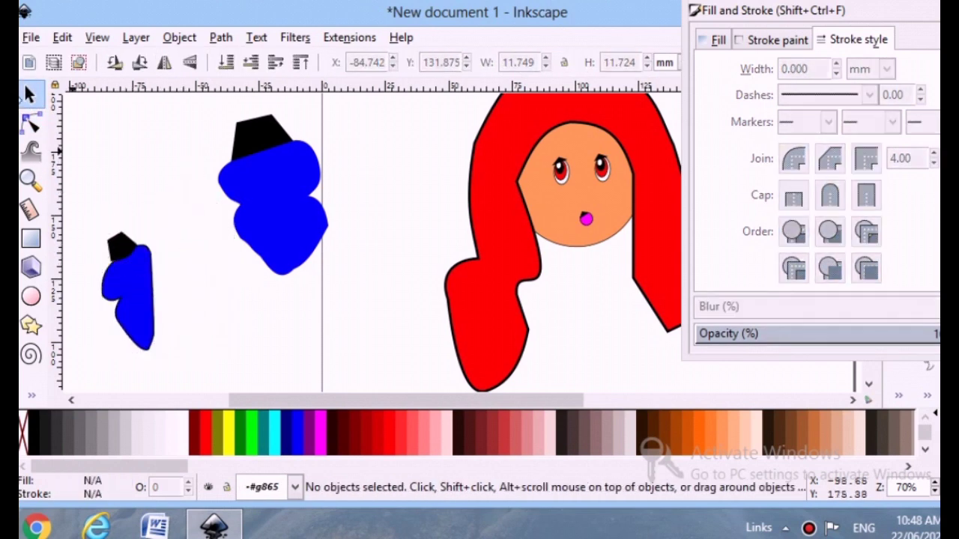
Bend the large black shape's lower edge downward so it overlaps the large blue shape.
{"action": "left_click_drag", "start_coordinate": [203, 131], "coordinate": [340, 280]}
{"action": "left_click", "coordinate": [30, 122]}
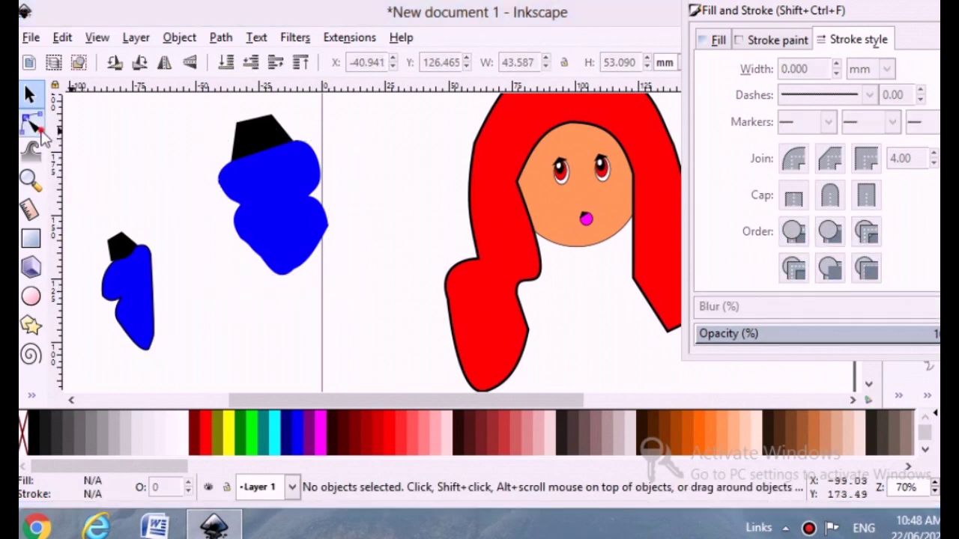
{"action": "left_click", "coordinate": [267, 154]}
{"action": "left_click", "coordinate": [262, 149]}
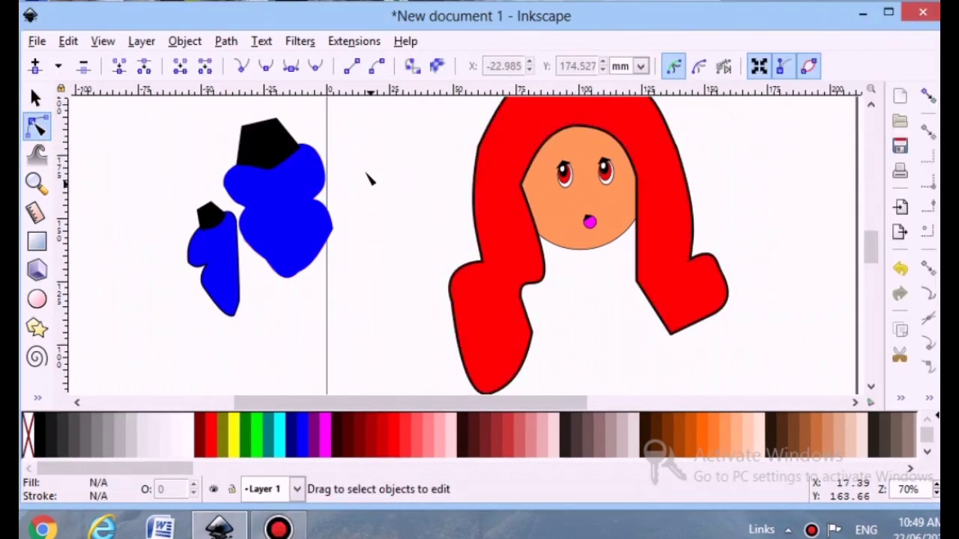
Give the large blue shape a linear gradient stroke with a width of 0.4 mm.
{"action": "left_click", "coordinate": [299, 236]}
{"action": "left_click", "coordinate": [99, 497]}
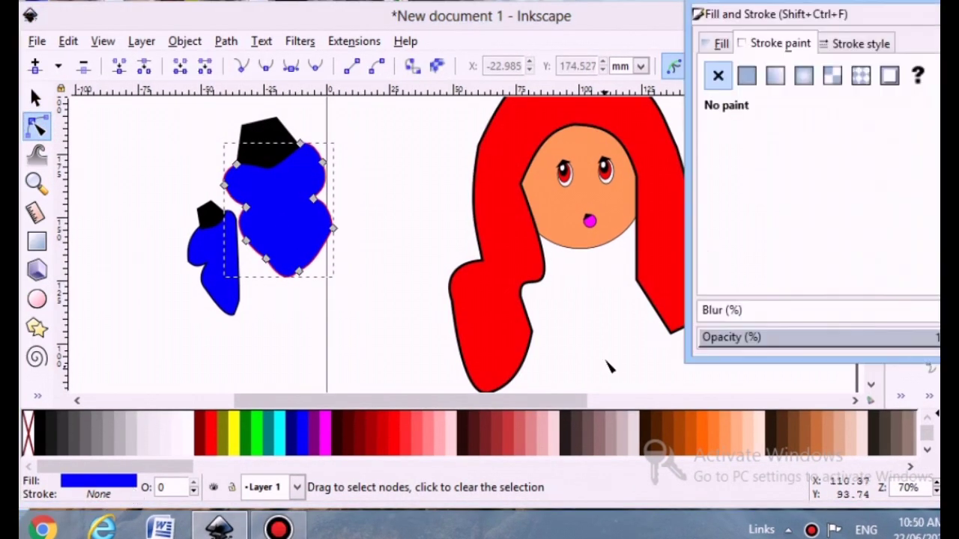
{"action": "left_click", "coordinate": [775, 75]}
{"action": "left_click", "coordinate": [775, 76]}
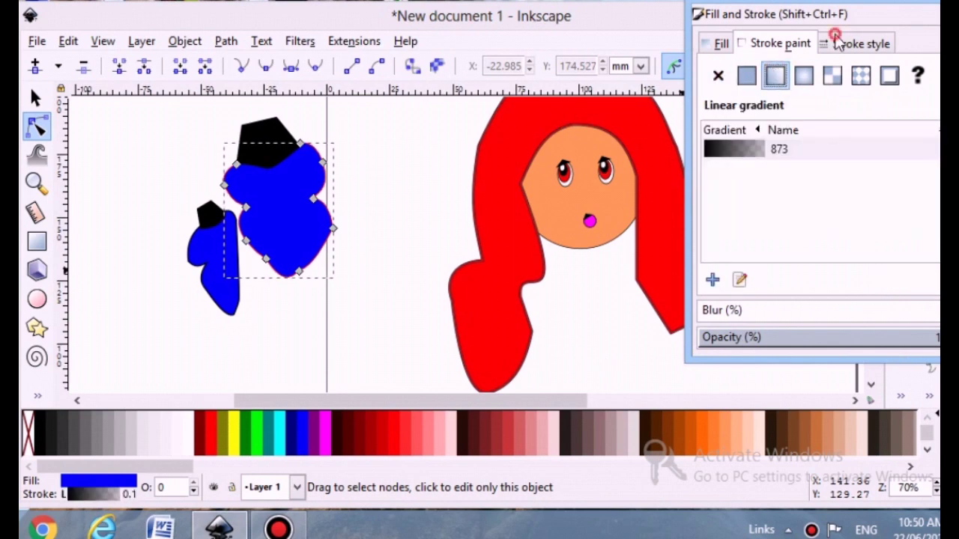
{"action": "left_click", "coordinate": [838, 41]}
{"action": "triple_click", "coordinate": [809, 73]}
{"action": "type", "text": ".4"}
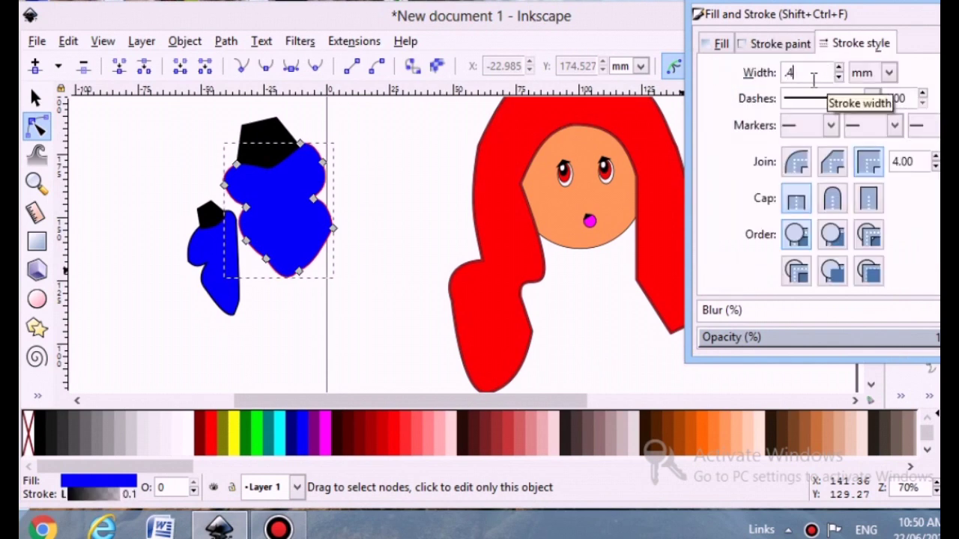
{"action": "key", "text": "Return"}
{"action": "left_click", "coordinate": [422, 207]}
Select the large blue shape and set its stroke paint to flat black, keeping the flat blue fill.
{"action": "left_click", "coordinate": [776, 45]}
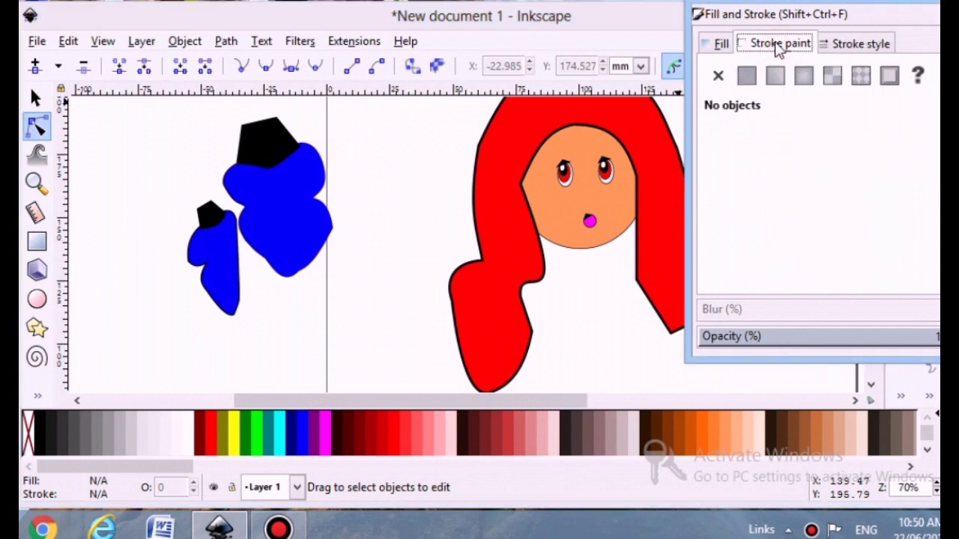
{"action": "left_click", "coordinate": [718, 47]}
{"action": "left_click", "coordinate": [275, 197]}
{"action": "left_click", "coordinate": [794, 47]}
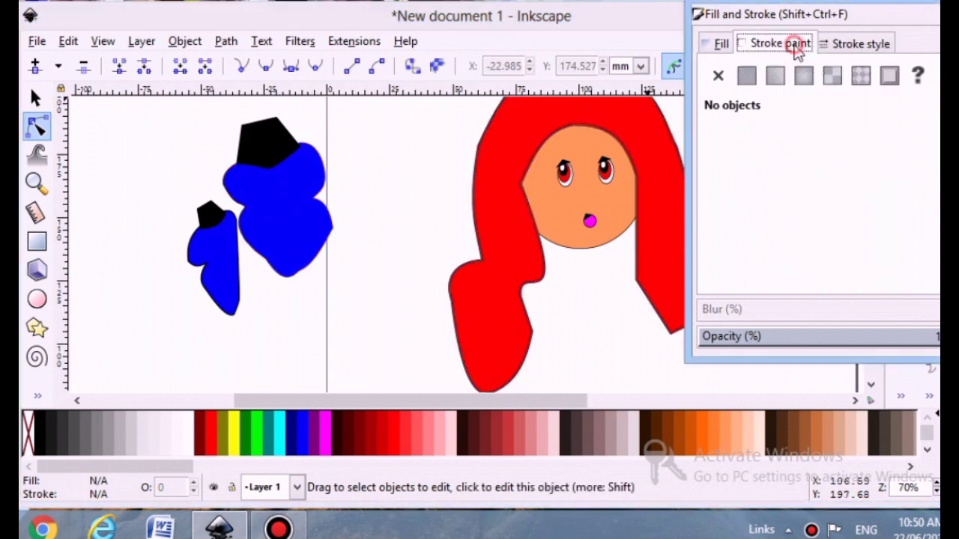
{"action": "key", "text": "s"}
{"action": "left_click", "coordinate": [247, 210]}
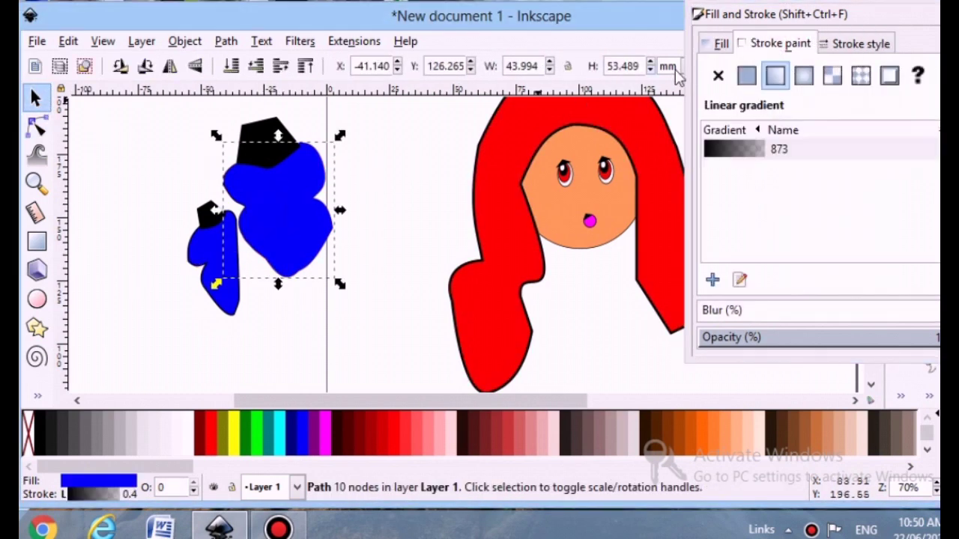
{"action": "left_click", "coordinate": [861, 45]}
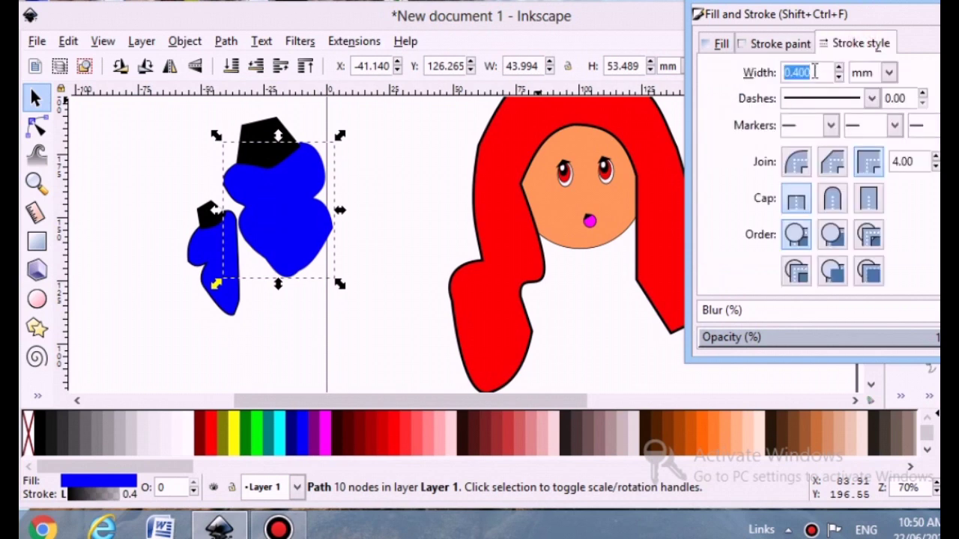
{"action": "left_click", "coordinate": [380, 217]}
{"action": "left_click", "coordinate": [310, 202]}
{"action": "left_click", "coordinate": [718, 43]}
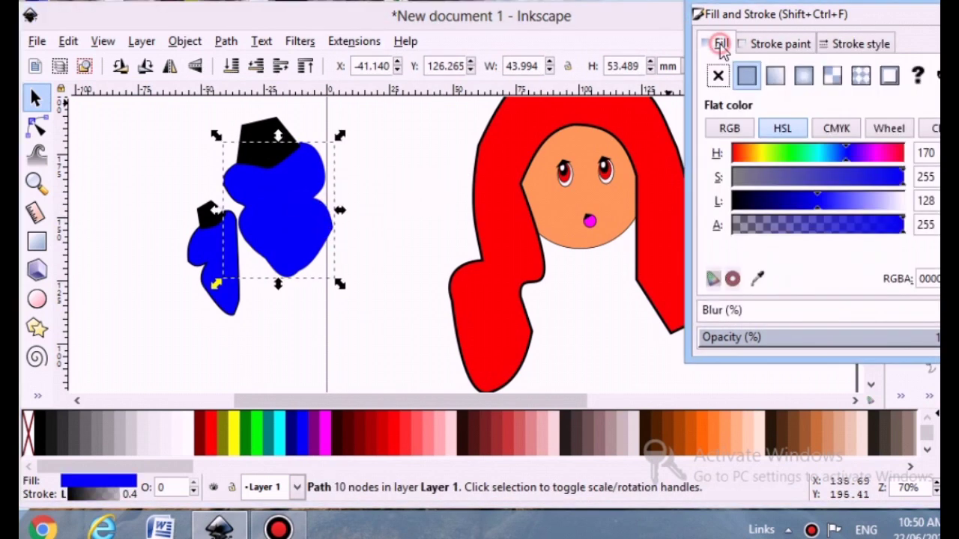
{"action": "left_click", "coordinate": [773, 76]}
{"action": "left_click", "coordinate": [747, 76]}
{"action": "left_click", "coordinate": [779, 44]}
{"action": "left_click", "coordinate": [747, 76]}
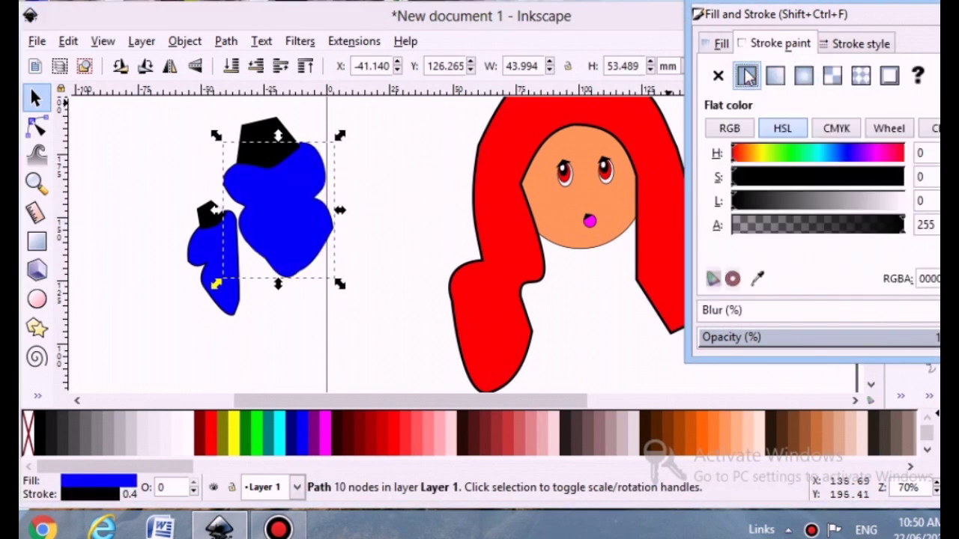
Set the large blue shape's stroke width to 0.50 mm and close the Fill and Stroke dialog.
{"action": "left_click", "coordinate": [862, 45]}
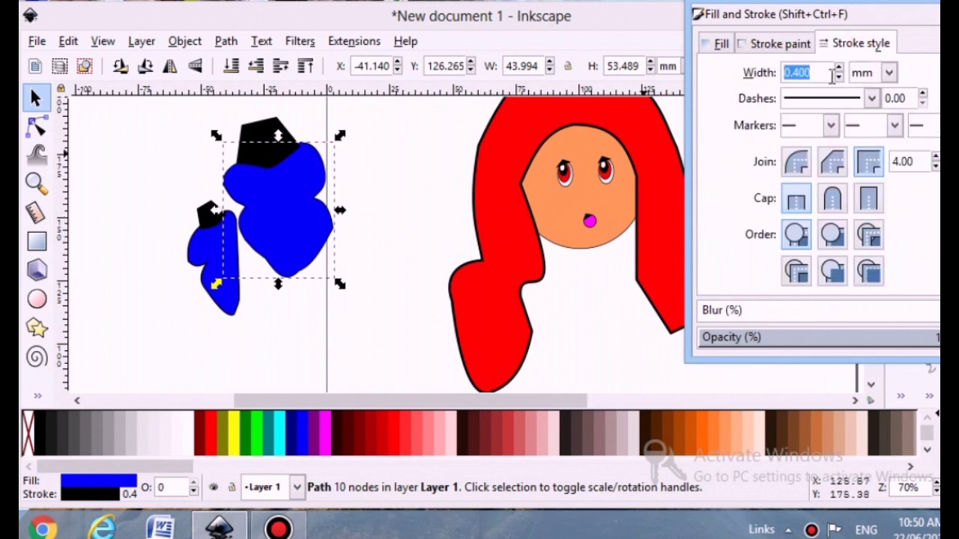
{"action": "type", "text": ".50"}
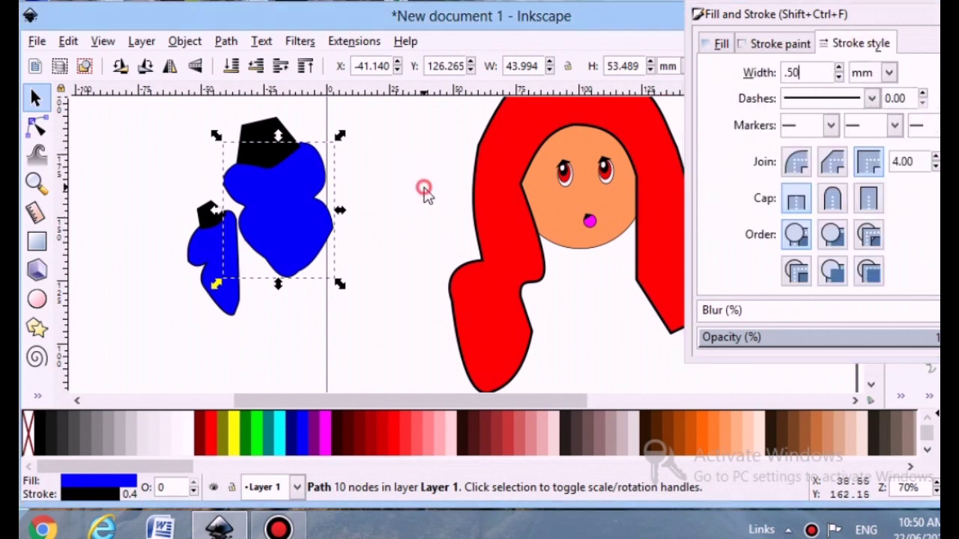
{"action": "left_click", "coordinate": [424, 189]}
{"action": "left_click", "coordinate": [939, 9]}
Move the small blue and black group onto the inner edge of the girl's lower left hair lock.
{"action": "left_click", "coordinate": [206, 248]}
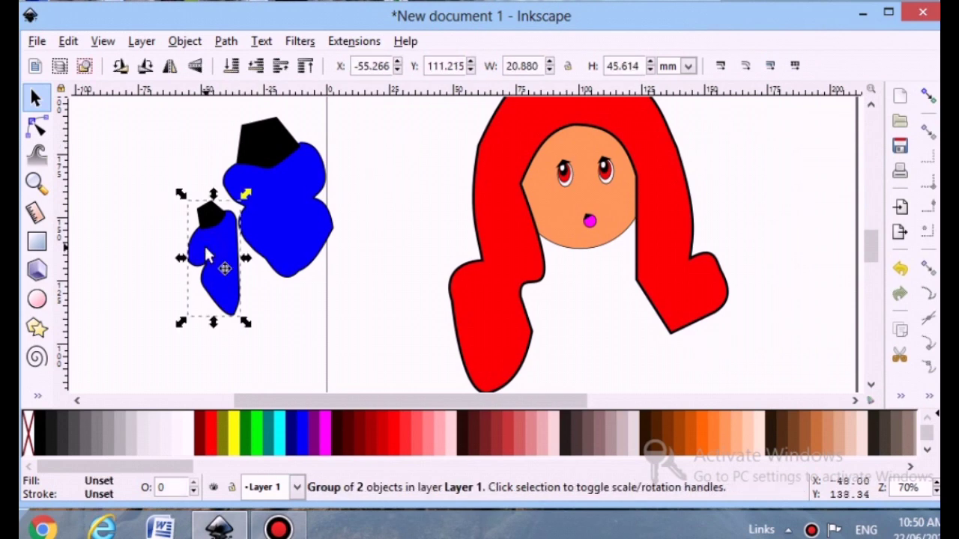
{"action": "left_click_drag", "start_coordinate": [204, 246], "coordinate": [510, 313]}
{"action": "left_click", "coordinate": [298, 213]}
{"action": "left_click", "coordinate": [196, 132]}
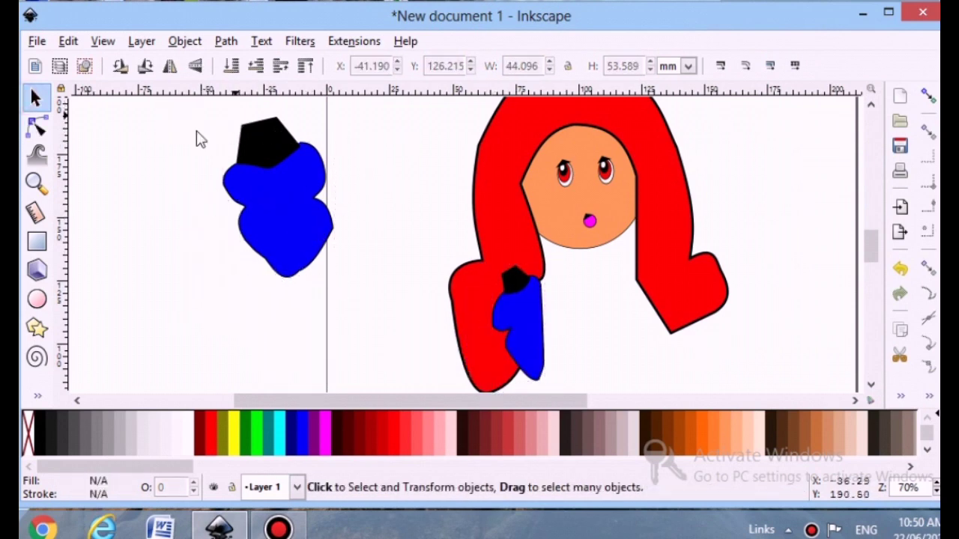
Group the large blue and black shapes and scale the group down to about 22.6 by 43.1 mm.
{"action": "left_click_drag", "start_coordinate": [204, 107], "coordinate": [341, 307]}
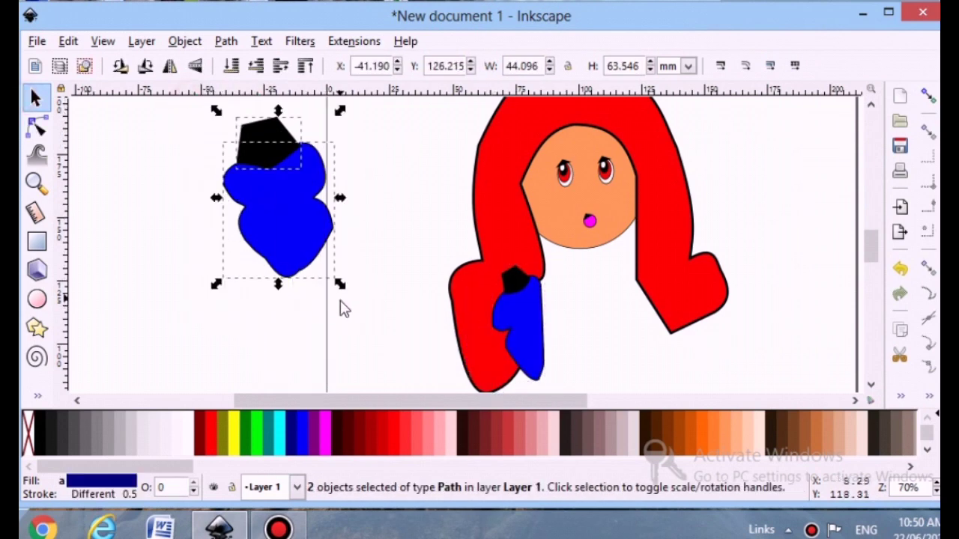
{"action": "key", "text": "ctrl+g"}
{"action": "left_click_drag", "start_coordinate": [278, 199], "coordinate": [277, 201]}
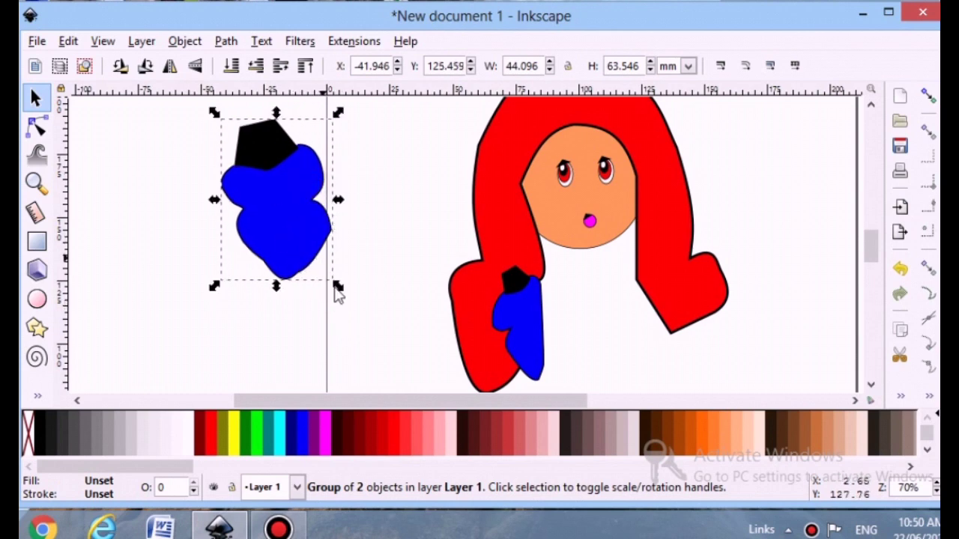
{"action": "left_click_drag", "start_coordinate": [338, 294], "coordinate": [284, 238]}
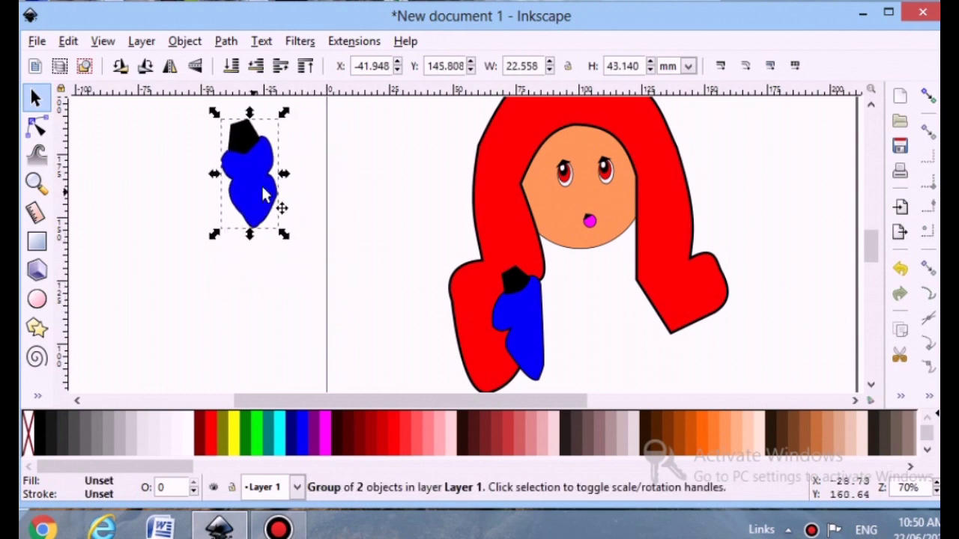
Move the large blue and black group down to about Y 92.5 mm and draw a closed Bezier hand outline above its black cuff.
{"action": "left_click_drag", "start_coordinate": [264, 196], "coordinate": [243, 337]}
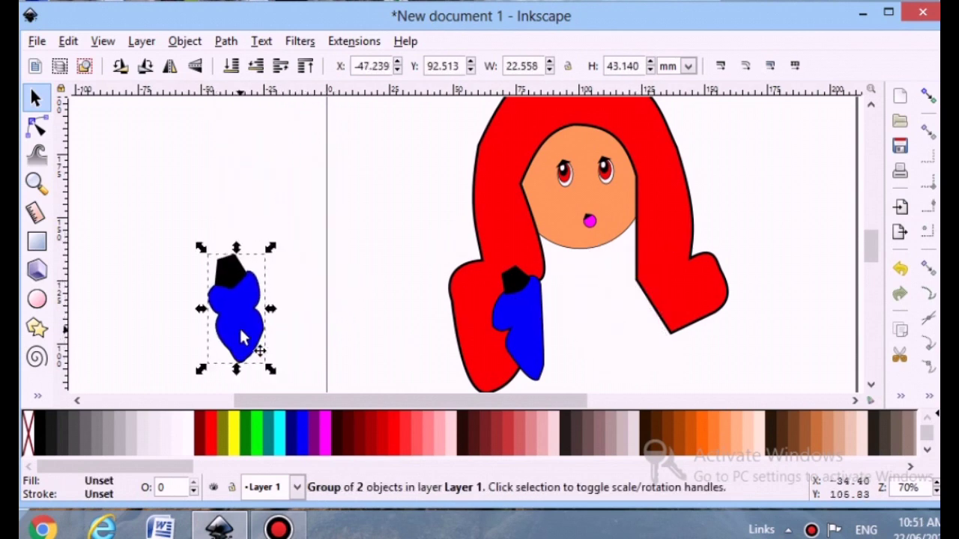
{"action": "left_click", "coordinate": [37, 396]}
{"action": "left_click", "coordinate": [96, 229]}
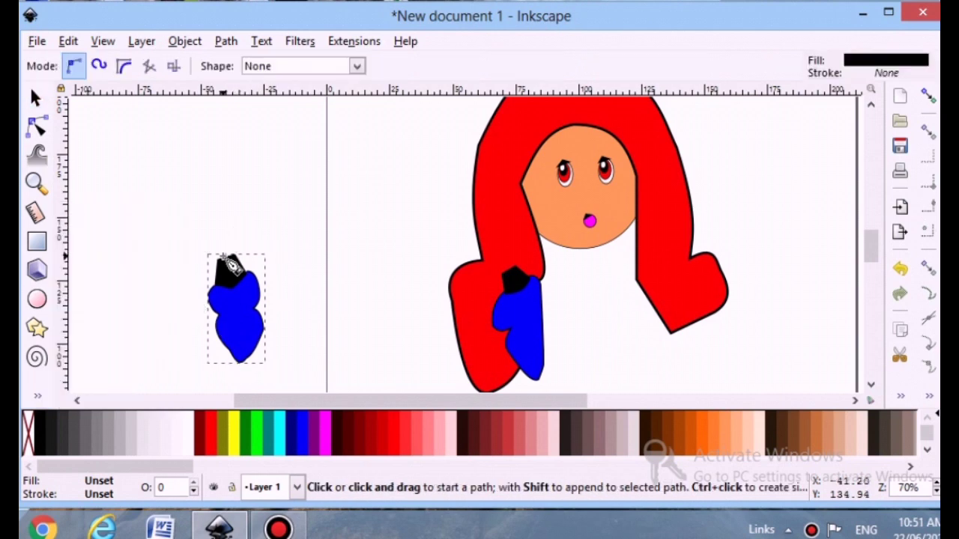
{"action": "left_click", "coordinate": [217, 198]}
{"action": "key", "text": "Escape"}
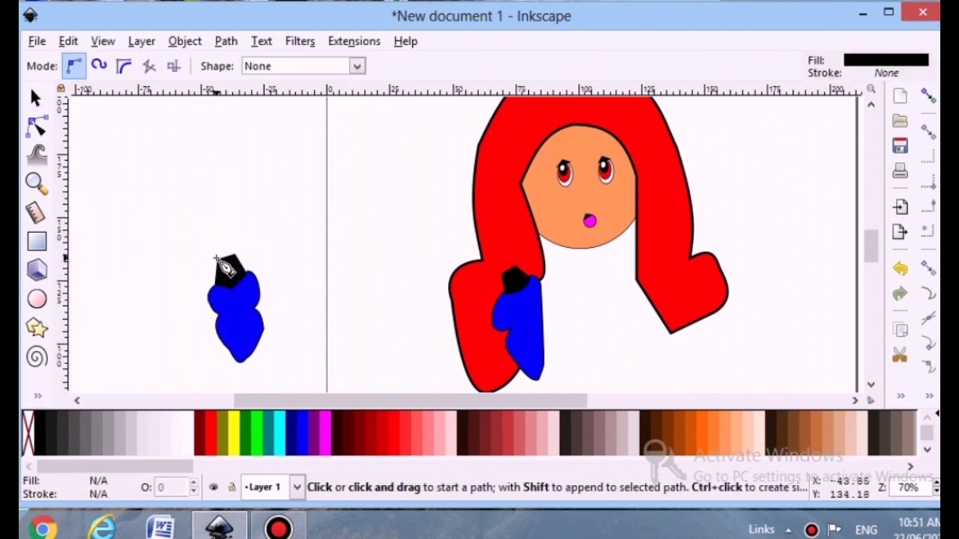
{"action": "left_click", "coordinate": [218, 258]}
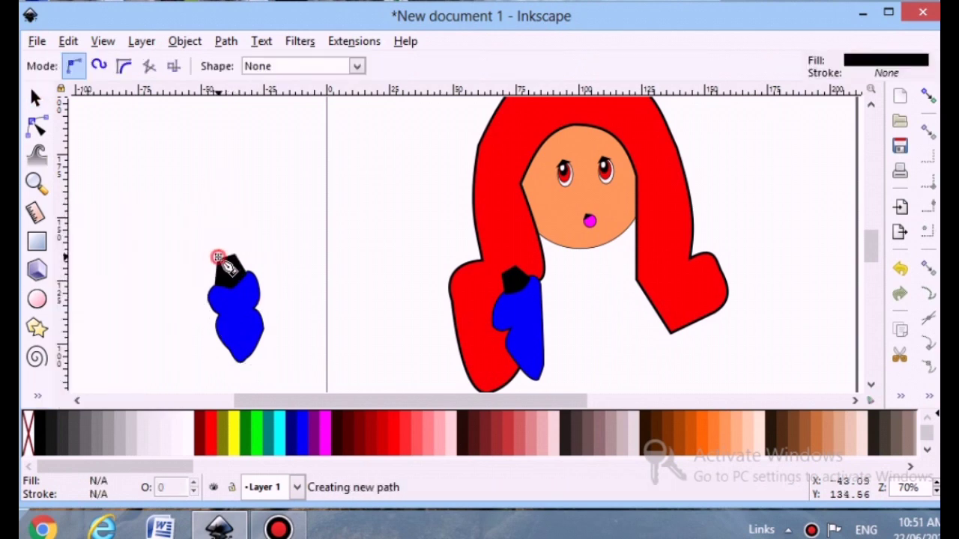
{"action": "left_click", "coordinate": [212, 208]}
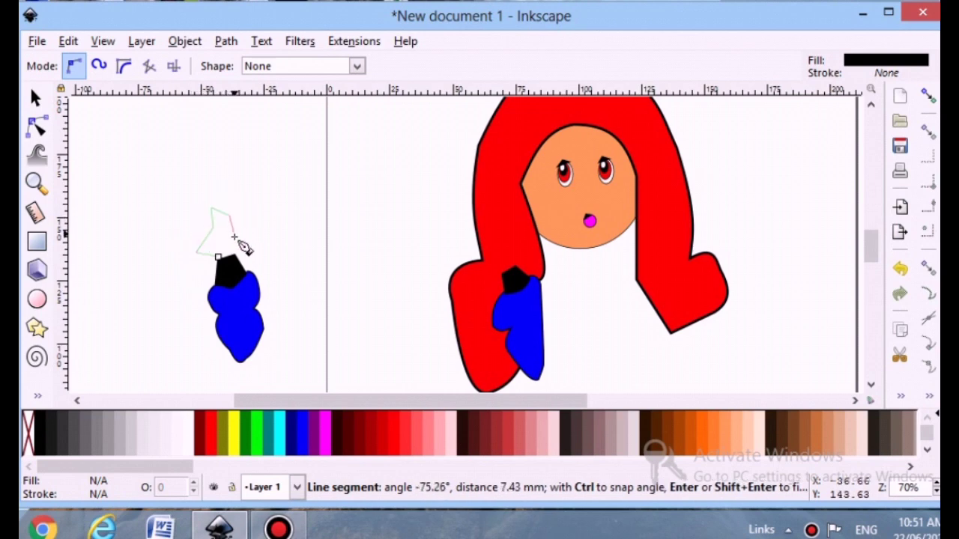
{"action": "left_click", "coordinate": [219, 258]}
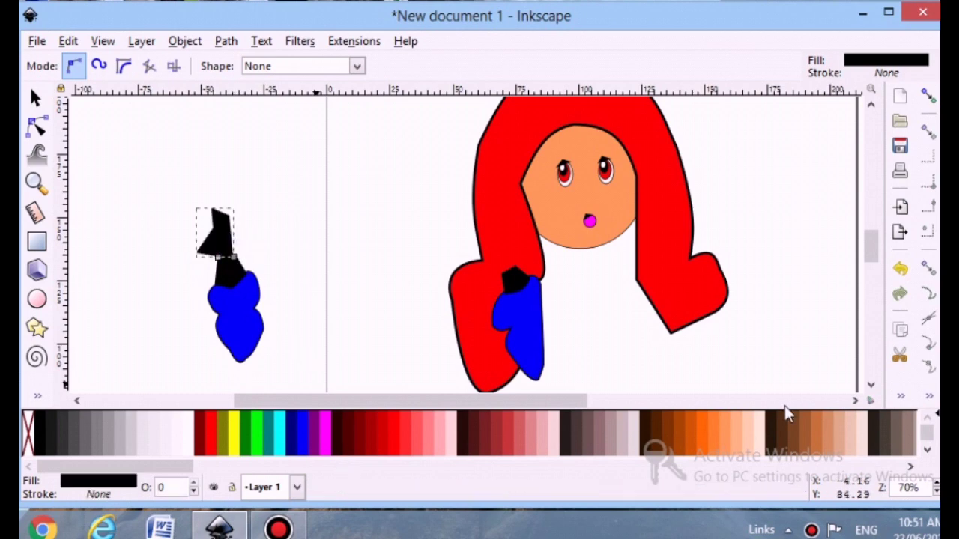
Fill the hand shape light orange and reshape its nodes and segments to round the upper and right edges.
{"action": "left_click", "coordinate": [722, 433]}
{"action": "left_click", "coordinate": [36, 126]}
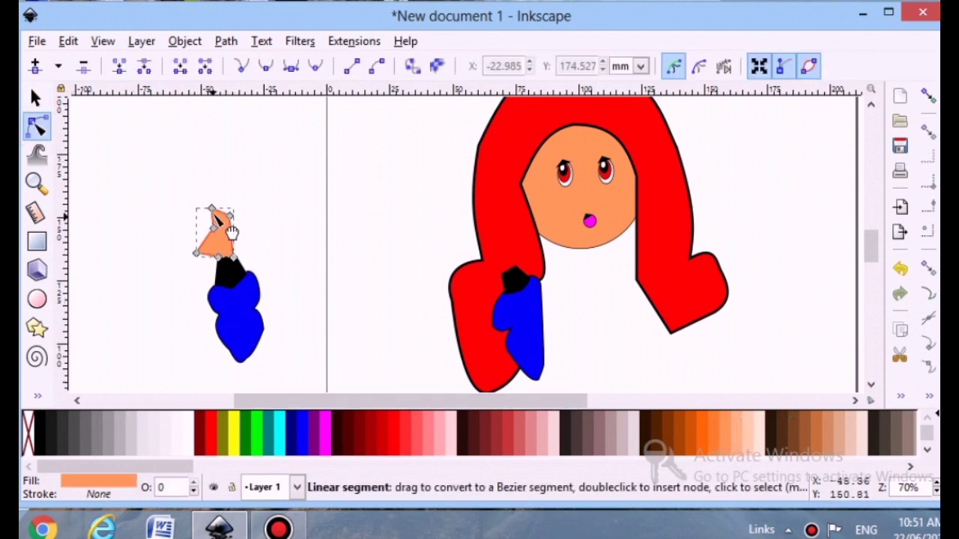
{"action": "left_click", "coordinate": [217, 210]}
{"action": "left_click", "coordinate": [225, 215]}
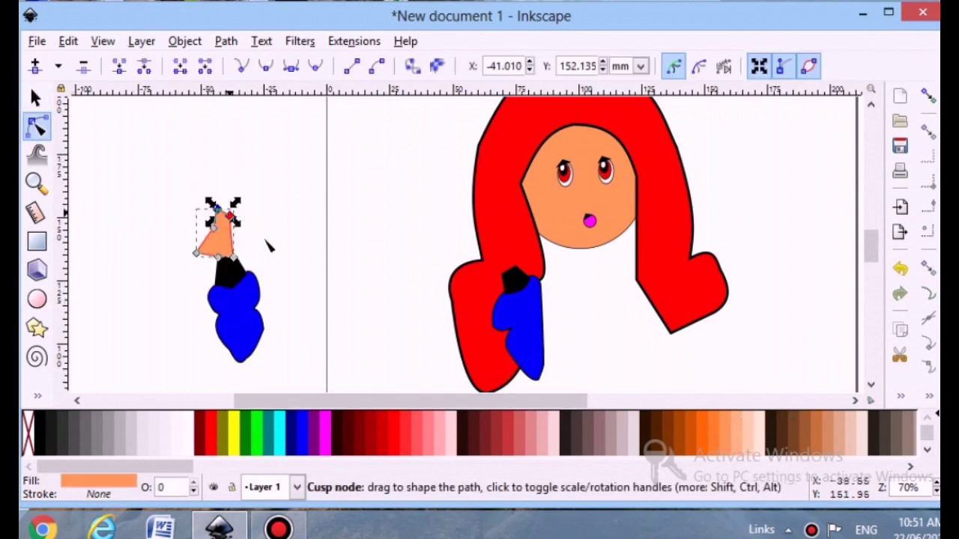
{"action": "key", "text": "plus"}
{"action": "left_click_drag", "start_coordinate": [305, 402], "coordinate": [235, 400]}
{"action": "key", "text": "plus"}
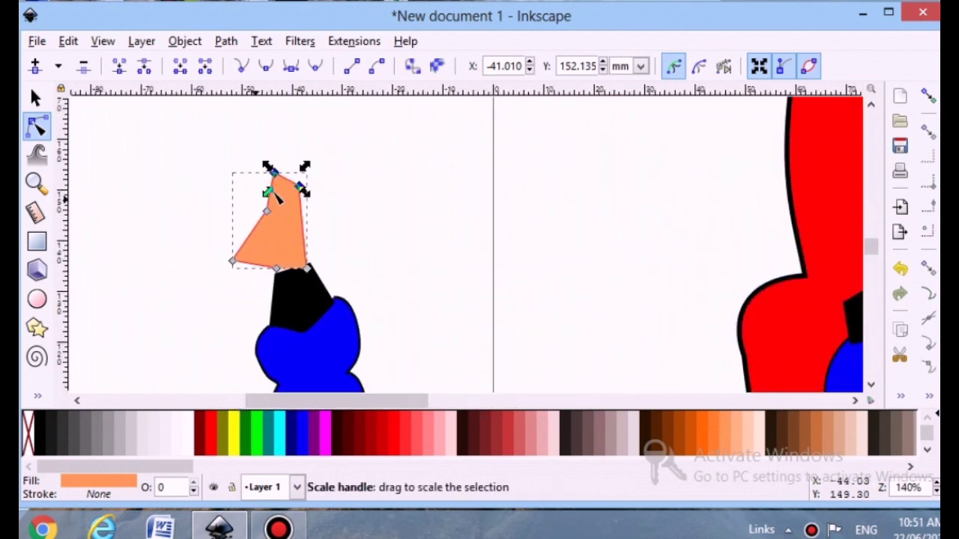
{"action": "left_click", "coordinate": [298, 223]}
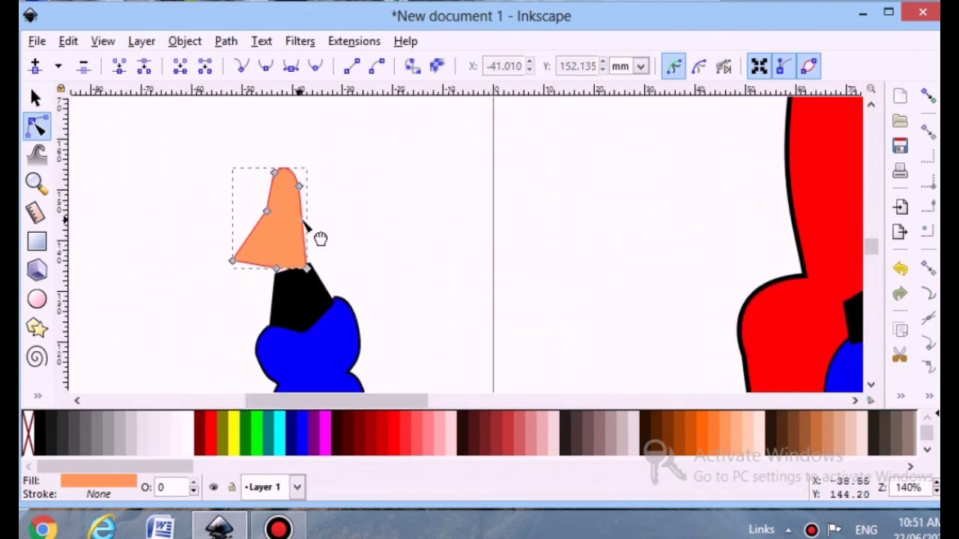
{"action": "left_click_drag", "start_coordinate": [303, 220], "coordinate": [317, 225]}
{"action": "left_click_drag", "start_coordinate": [299, 187], "coordinate": [308, 191]}
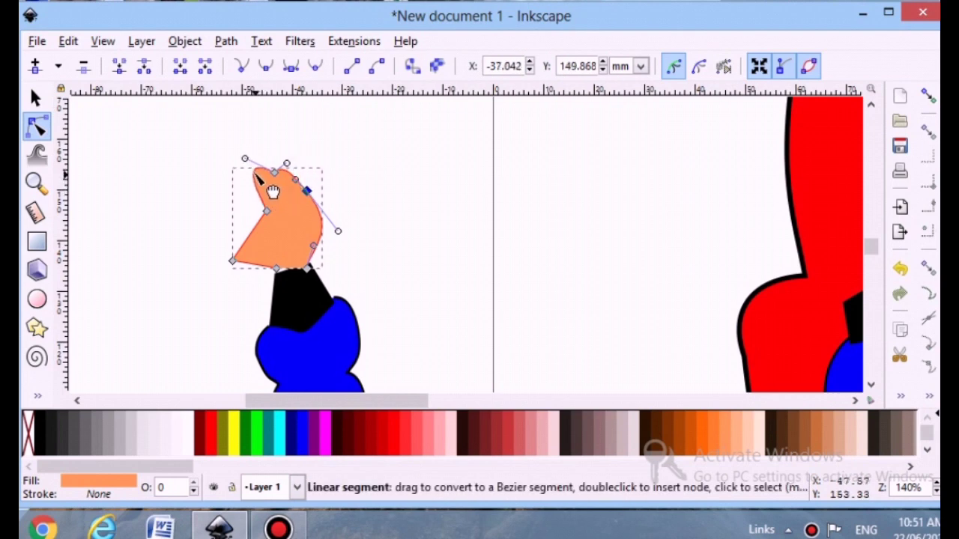
Shape a pointed finger at the hand's upper left and round its left and lower edges, making the hand about 16 by 24 mm.
{"action": "left_click_drag", "start_coordinate": [272, 192], "coordinate": [267, 185]}
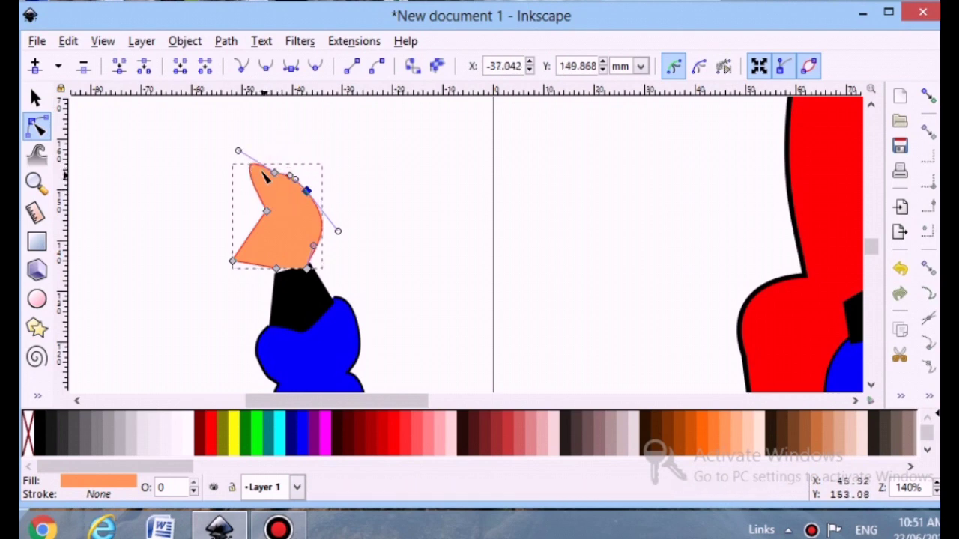
{"action": "left_click_drag", "start_coordinate": [241, 154], "coordinate": [234, 159]}
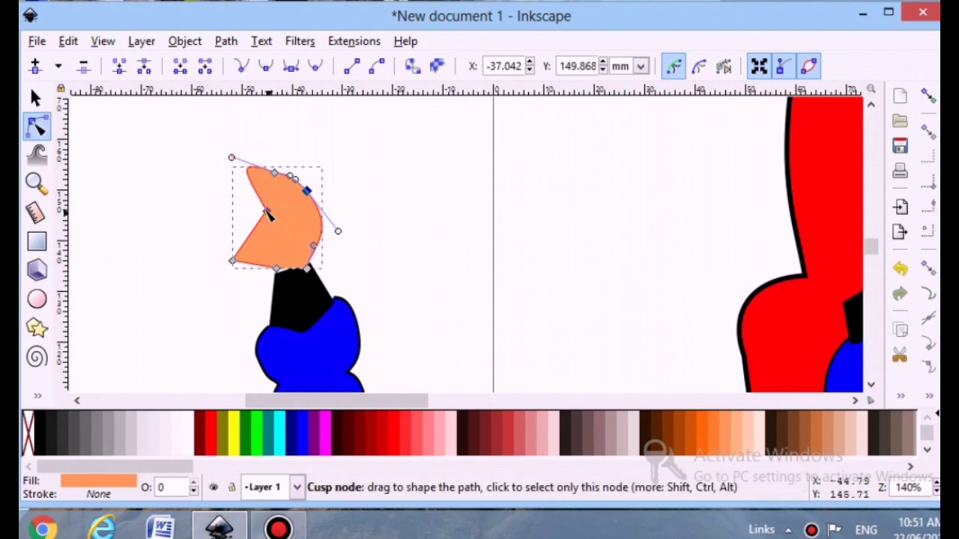
{"action": "left_click_drag", "start_coordinate": [268, 214], "coordinate": [269, 202]}
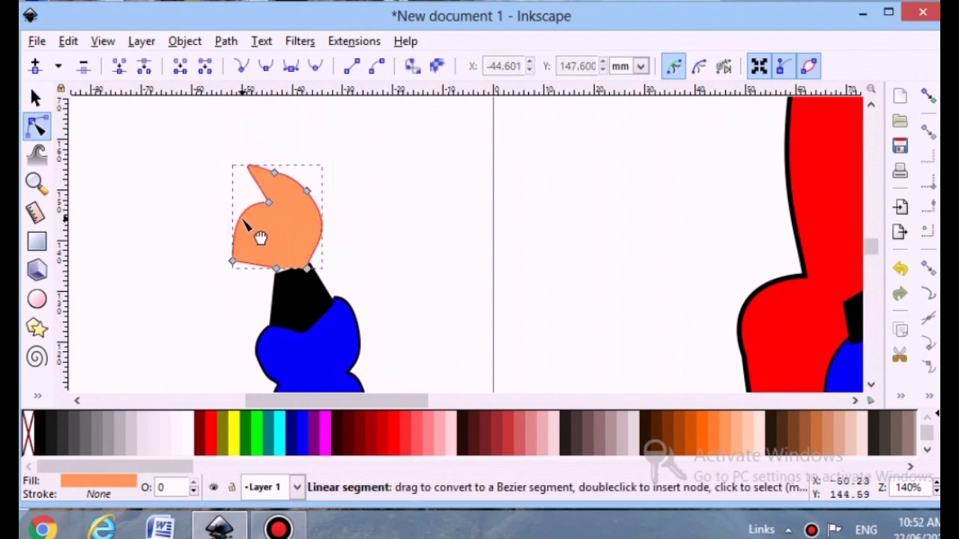
{"action": "left_click_drag", "start_coordinate": [232, 261], "coordinate": [279, 277]}
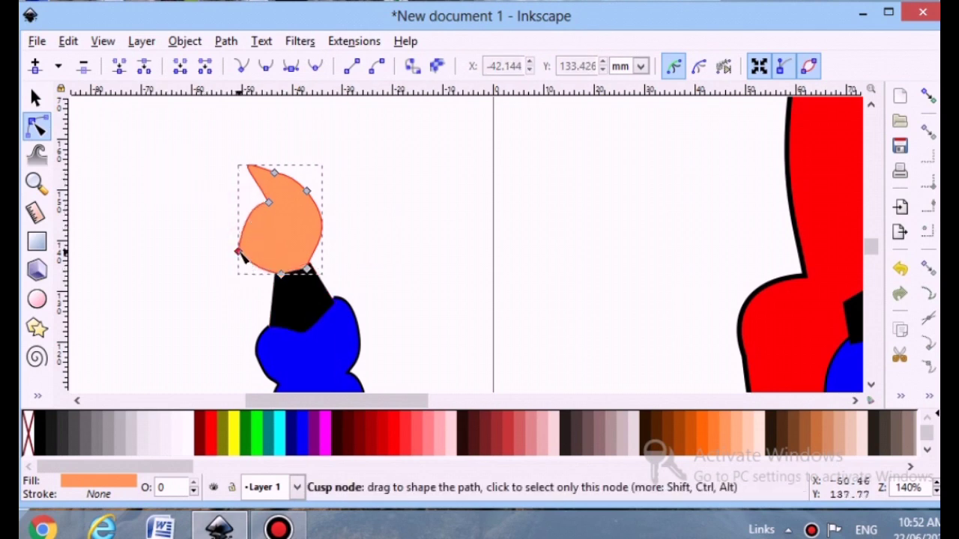
{"action": "left_click_drag", "start_coordinate": [239, 253], "coordinate": [243, 231]}
{"action": "left_click", "coordinate": [245, 241]}
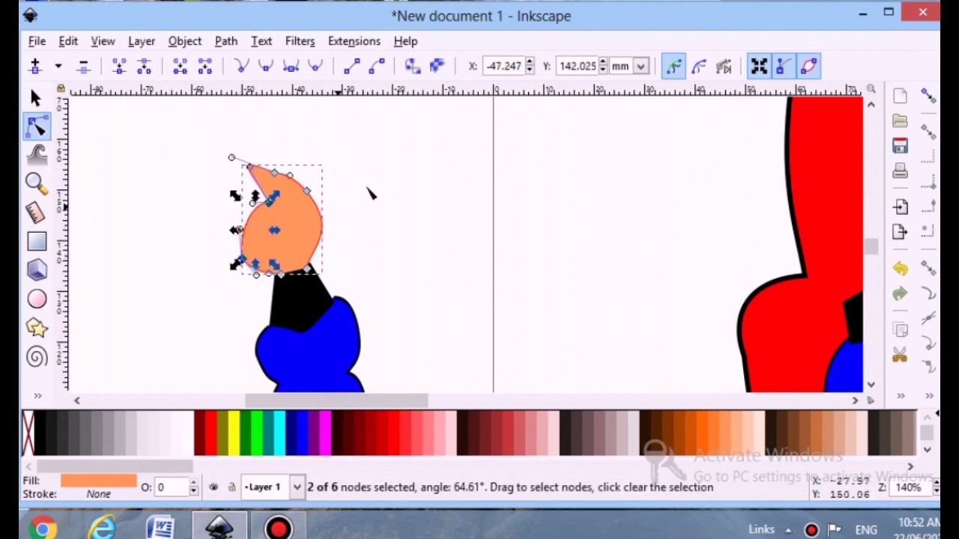
{"action": "mouse_move", "coordinate": [274, 174]}
{"action": "left_mouse_down"}
{"action": "mouse_move", "coordinate": [285, 169]}
{"action": "mouse_move", "coordinate": [275, 171]}
{"action": "mouse_move", "coordinate": [292, 188]}
{"action": "mouse_move", "coordinate": [287, 182]}
{"action": "left_mouse_up"}
{"action": "left_click", "coordinate": [394, 189]}
{"action": "left_click", "coordinate": [390, 221]}
{"action": "left_click", "coordinate": [295, 245]}
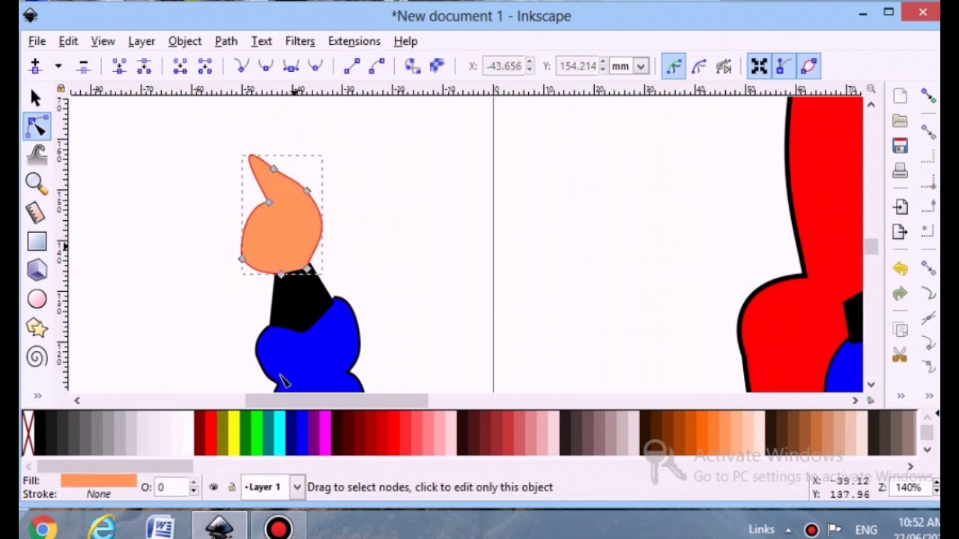
Give the orange hand a flat black stroke 0.3 mm wide.
{"action": "left_click", "coordinate": [100, 494]}
{"action": "left_click", "coordinate": [747, 76]}
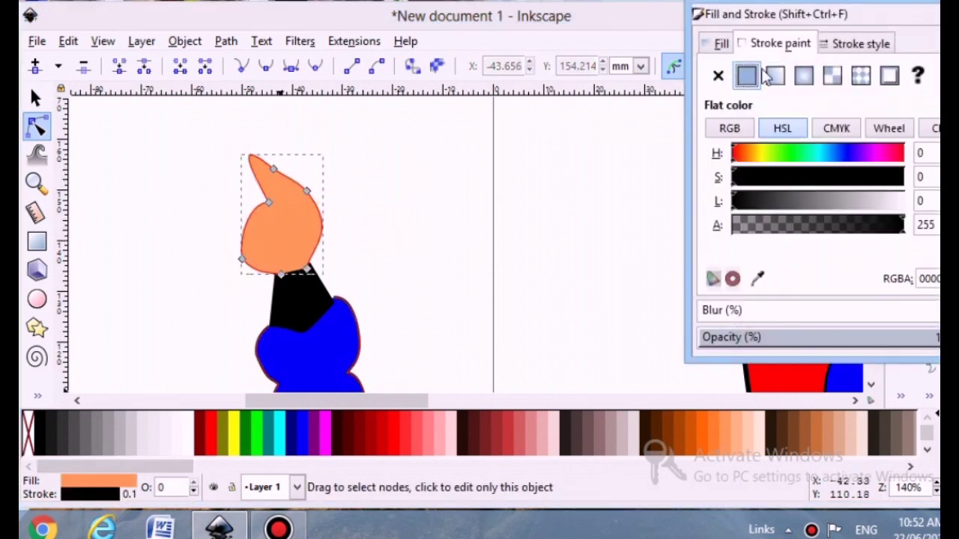
{"action": "left_click", "coordinate": [844, 45]}
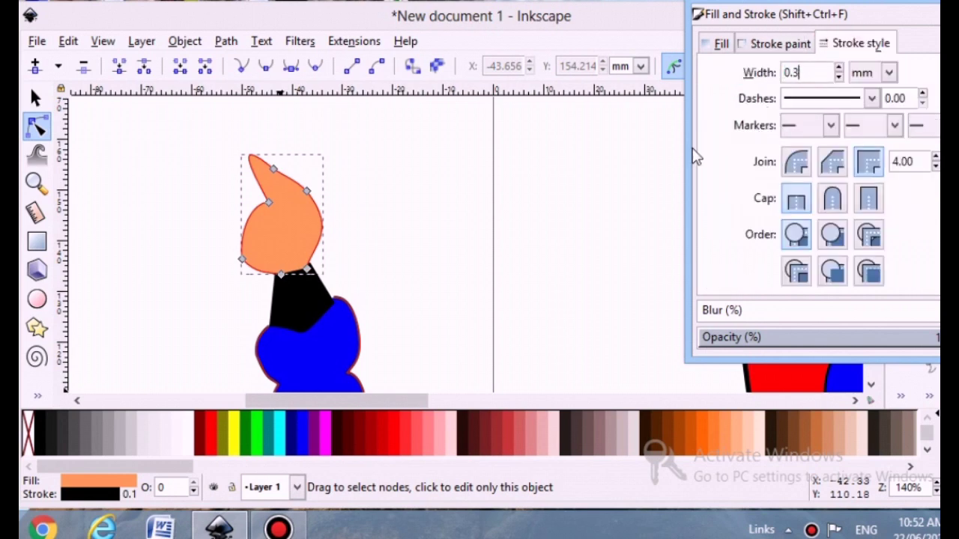
{"action": "left_click", "coordinate": [473, 235]}
Select the orange hand together with the large blue and black sleeve and group them.
{"action": "left_click", "coordinate": [35, 98]}
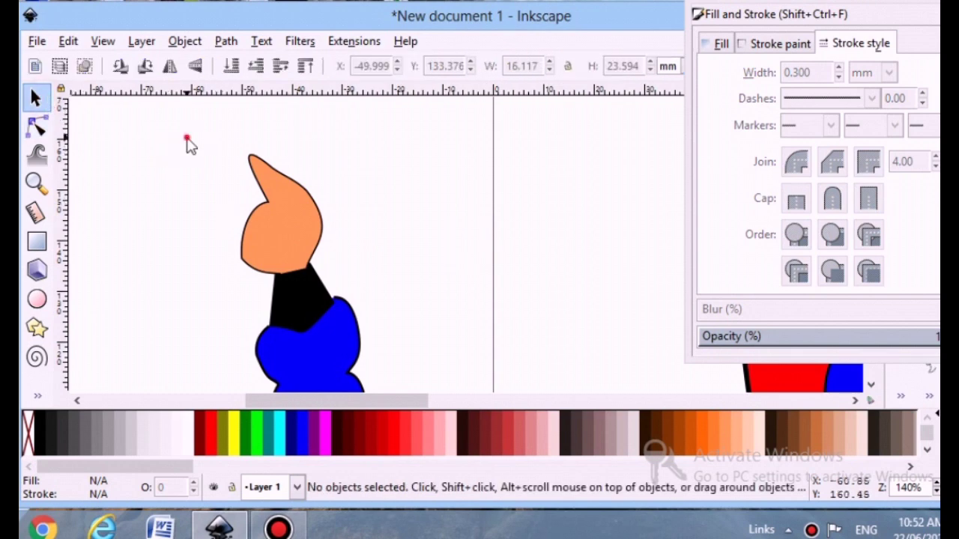
{"action": "left_click_drag", "start_coordinate": [188, 142], "coordinate": [438, 397]}
{"action": "scroll", "coordinate": [467, 342], "scroll_direction": "up", "scroll_amount": 5}
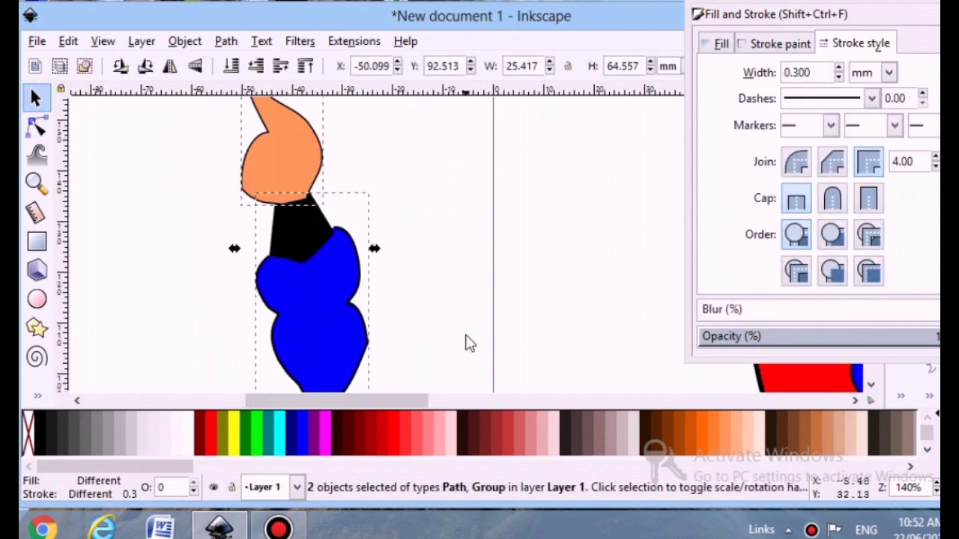
{"action": "key", "text": "ctrl+g"}
{"action": "left_click", "coordinate": [562, 344]}
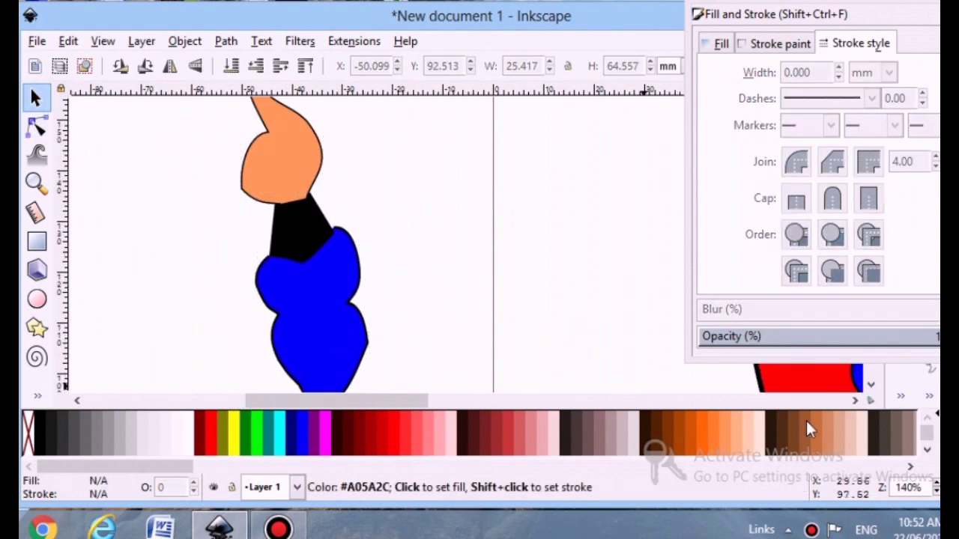
Place the large sleeve group on the girl with its finger at her mouth, and move the small sleeve group to the page's left edge.
{"action": "key", "text": "minus"}
{"action": "key", "text": "minus"}
{"action": "key", "text": "minus"}
{"action": "left_click", "coordinate": [605, 277]}
{"action": "left_click_drag", "start_coordinate": [383, 245], "coordinate": [516, 258]}
{"action": "left_click", "coordinate": [295, 254]}
{"action": "left_click", "coordinate": [315, 362]}
Draw a closed Bezier outline for a second hand above the small sleeve's black cuff.
{"action": "left_click", "coordinate": [38, 396]}
{"action": "left_click", "coordinate": [88, 231]}
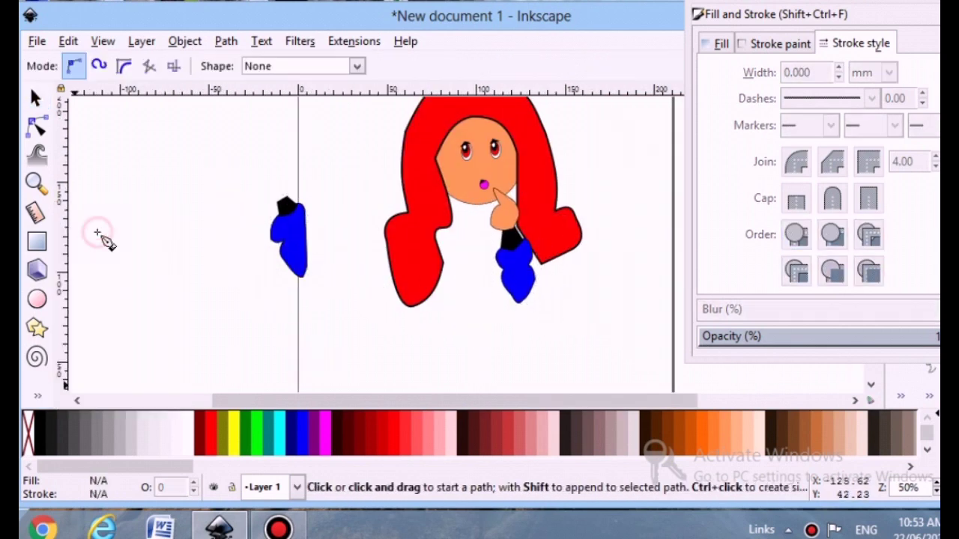
{"action": "scroll", "coordinate": [263, 319], "scroll_direction": "up", "scroll_amount": 2}
{"action": "key", "text": "plus"}
{"action": "left_click", "coordinate": [229, 401]}
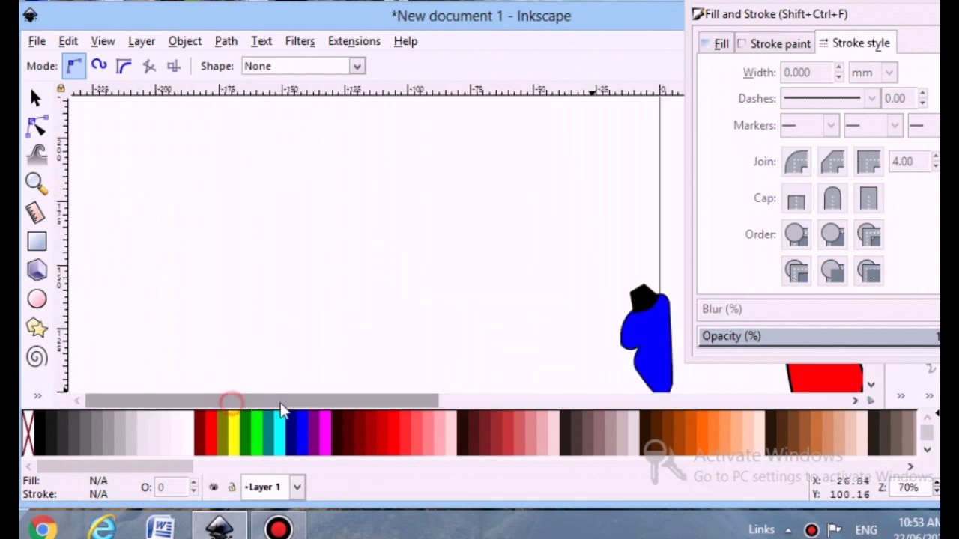
{"action": "key", "text": "plus"}
{"action": "left_click_drag", "start_coordinate": [376, 402], "coordinate": [483, 405]}
{"action": "left_click", "coordinate": [456, 309]}
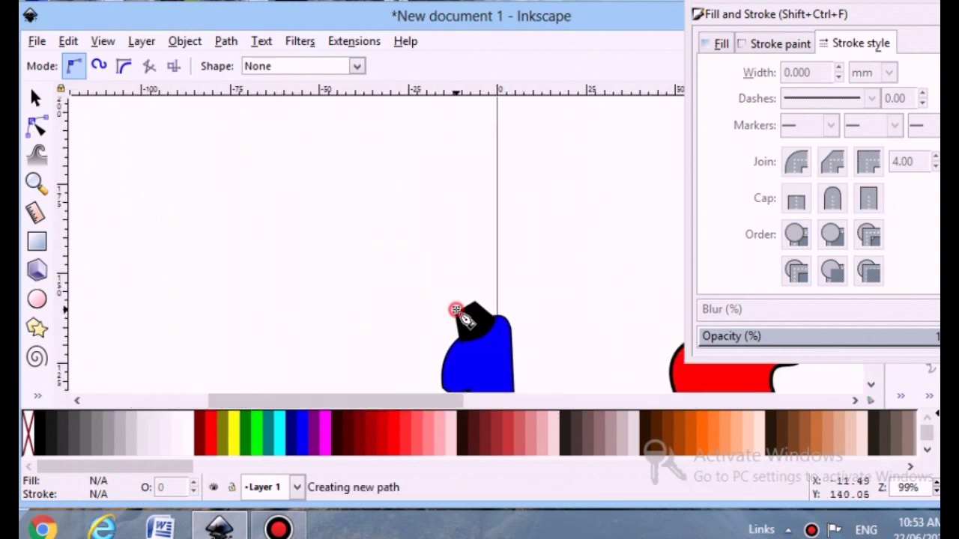
{"action": "left_click", "coordinate": [426, 267]}
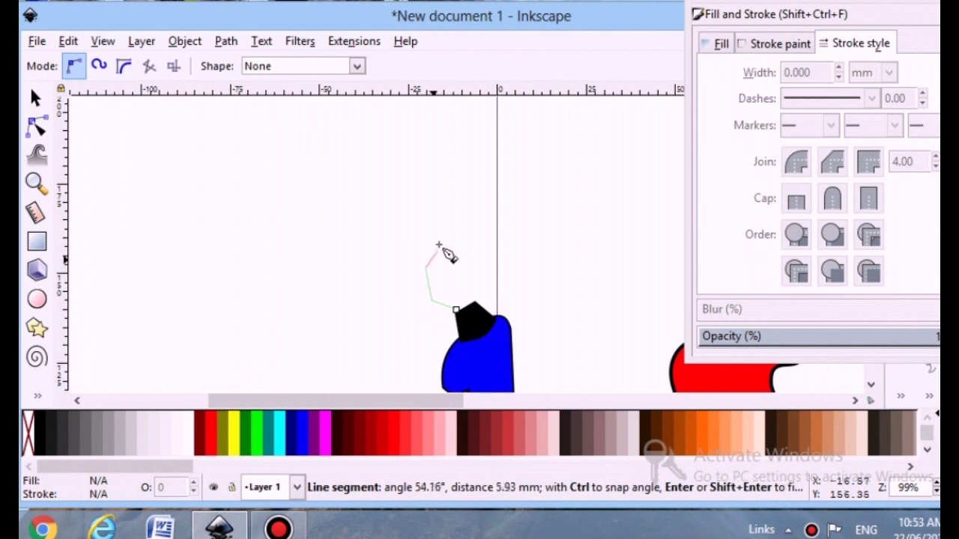
{"action": "left_click", "coordinate": [440, 236]}
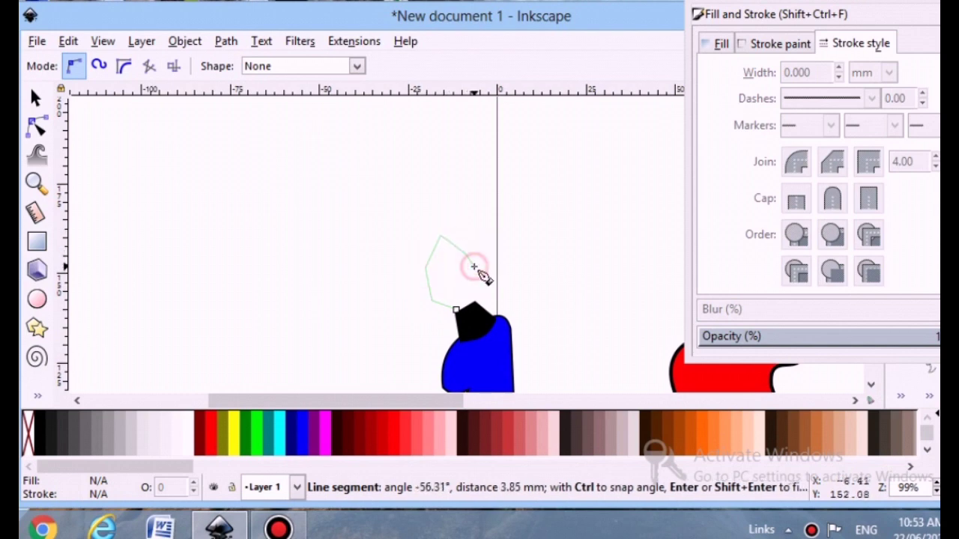
{"action": "left_click", "coordinate": [474, 281]}
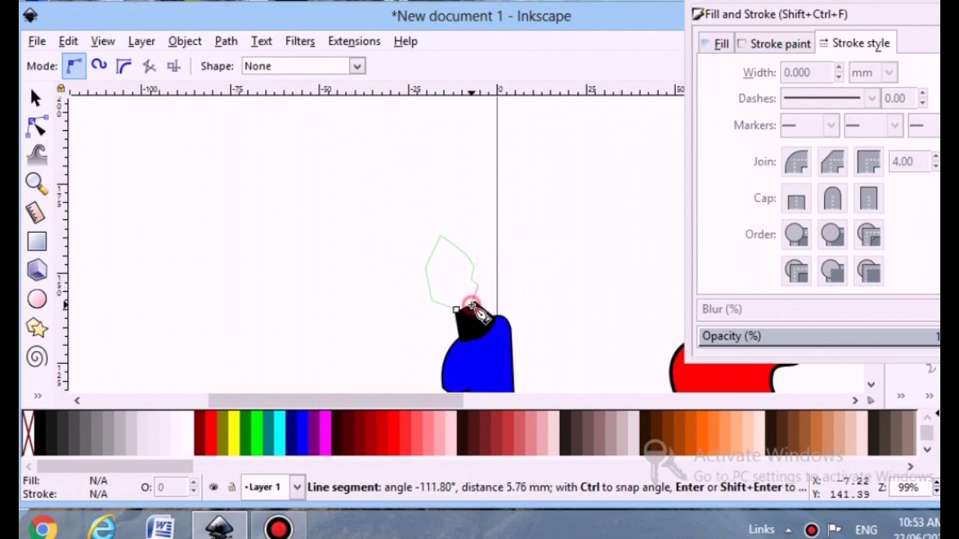
{"action": "left_click", "coordinate": [455, 310]}
Fill the second hand with the same light orange and pull its upper right segments out into three pointed fingers.
{"action": "left_click", "coordinate": [738, 433]}
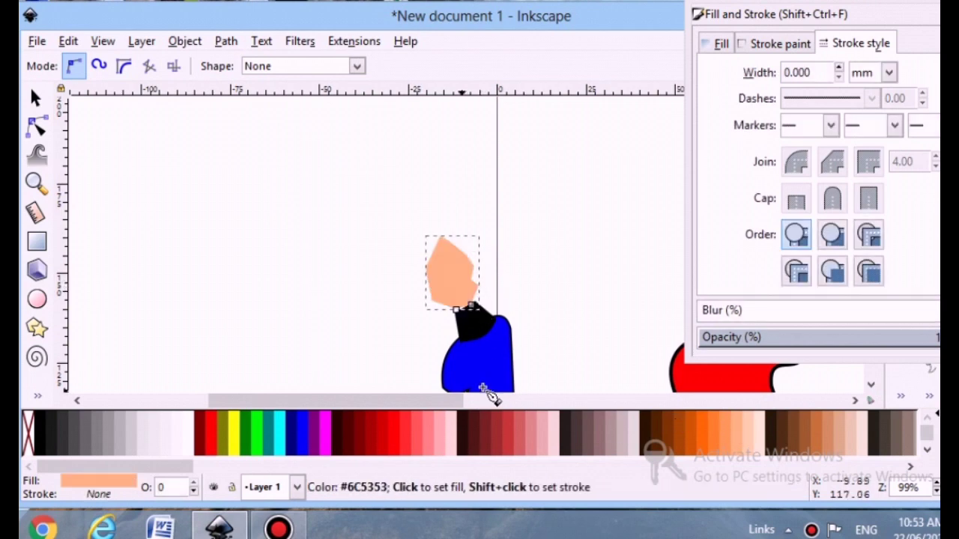
{"action": "left_click", "coordinate": [711, 427]}
{"action": "left_click", "coordinate": [38, 126]}
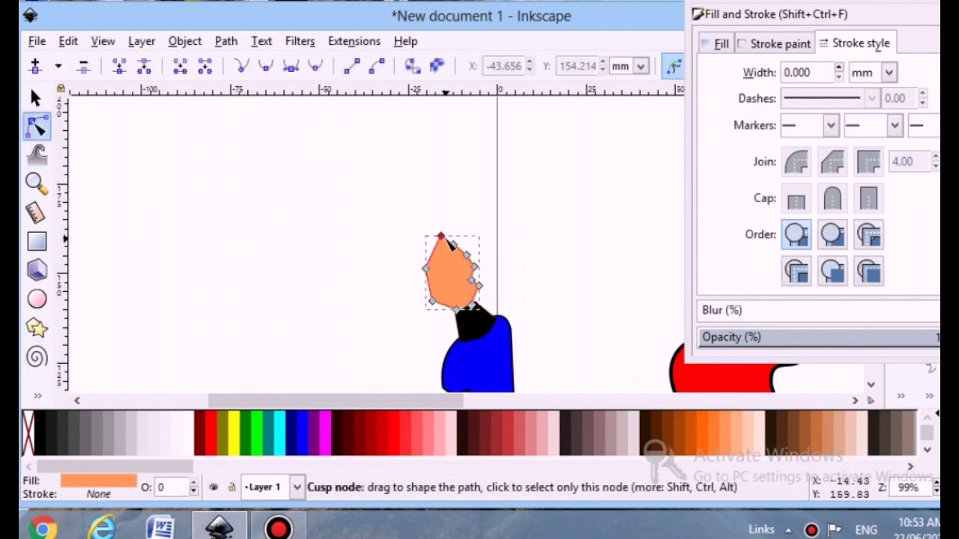
{"action": "left_click_drag", "start_coordinate": [447, 240], "coordinate": [482, 254]}
{"action": "left_click", "coordinate": [481, 253]}
{"action": "left_click", "coordinate": [481, 271]}
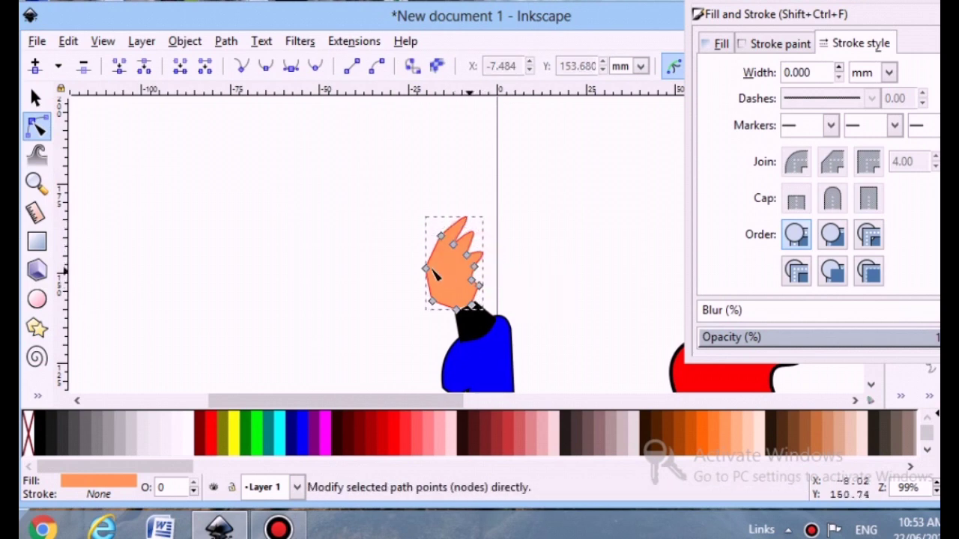
Round the second hand's left side and adjust the nodes at its wrist and right edge to fit the black cuff.
{"action": "left_click_drag", "start_coordinate": [428, 246], "coordinate": [428, 248]}
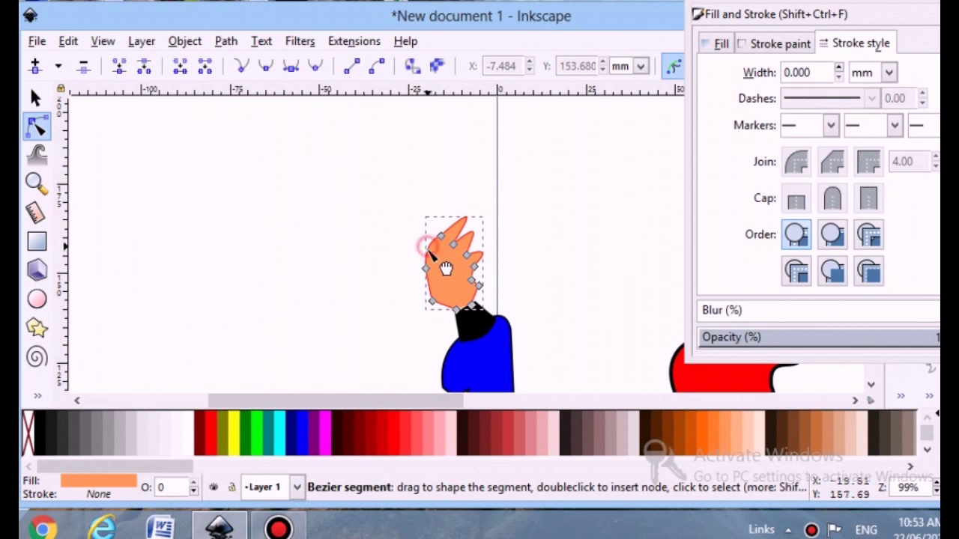
{"action": "left_click", "coordinate": [425, 267]}
{"action": "left_click_drag", "start_coordinate": [423, 285], "coordinate": [418, 267]}
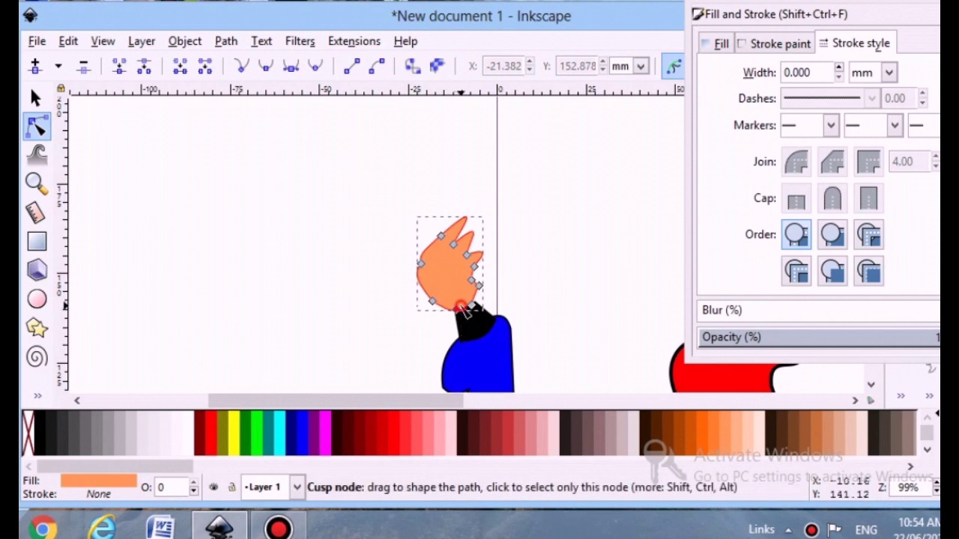
{"action": "left_click_drag", "start_coordinate": [455, 309], "coordinate": [451, 313]}
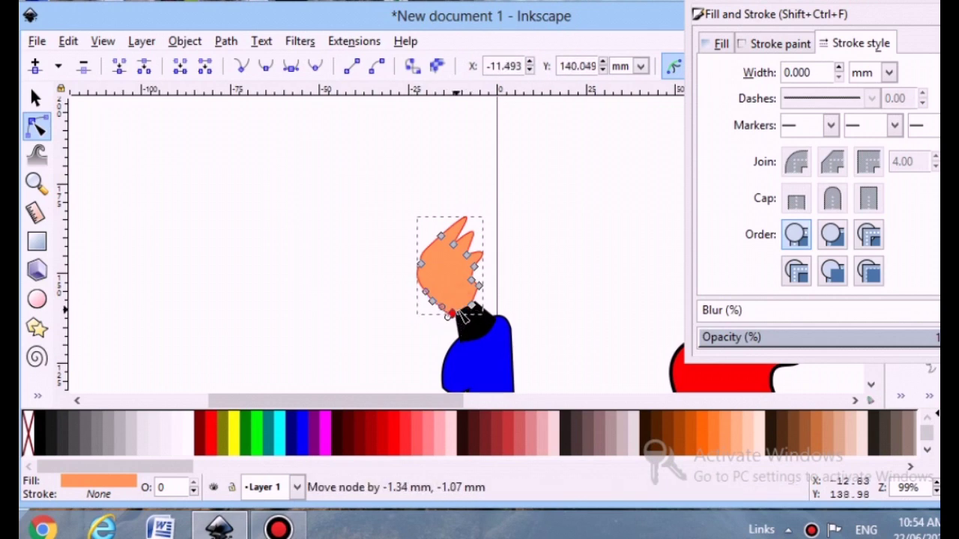
{"action": "left_click", "coordinate": [531, 269]}
{"action": "left_click", "coordinate": [479, 276]}
{"action": "left_click_drag", "start_coordinate": [477, 283], "coordinate": [473, 288]}
{"action": "left_click", "coordinate": [543, 274]}
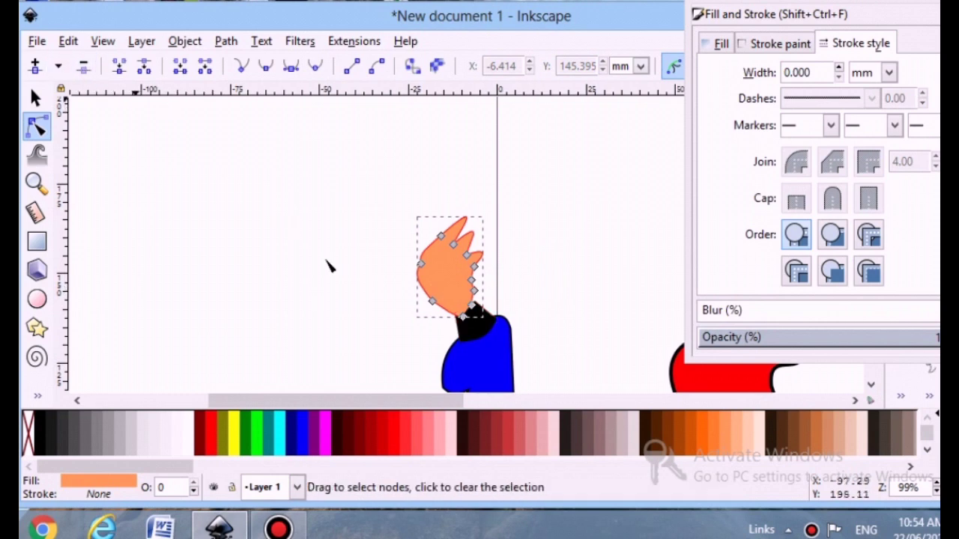
Move a lower node on the second hand's right edge down to the black cuff, reshaping that edge into a curve.
{"action": "left_click", "coordinate": [471, 281]}
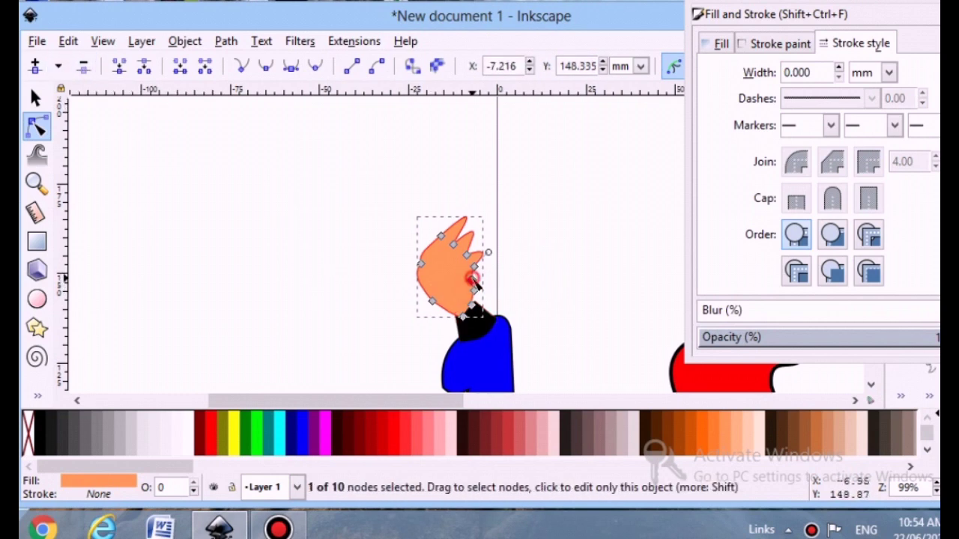
{"action": "left_click", "coordinate": [540, 244]}
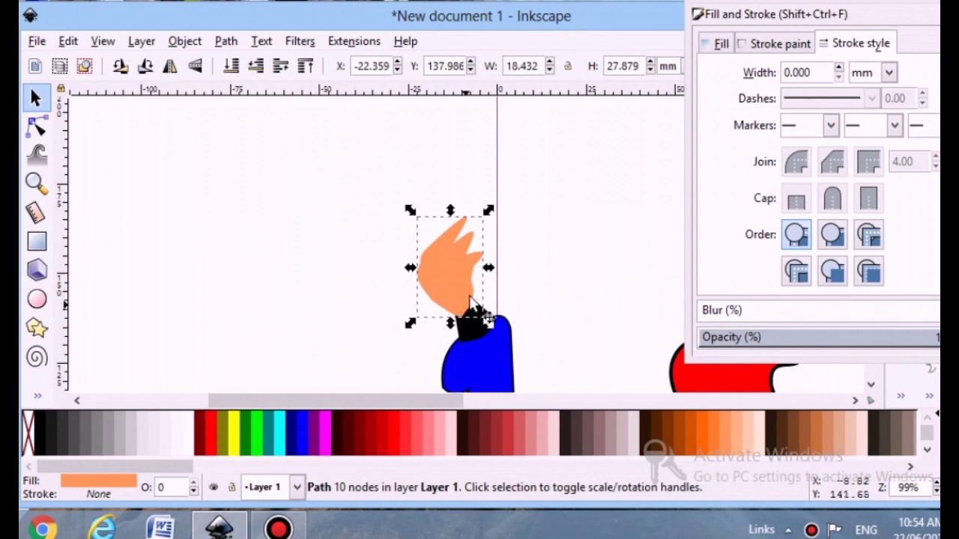
{"action": "left_click", "coordinate": [36, 127]}
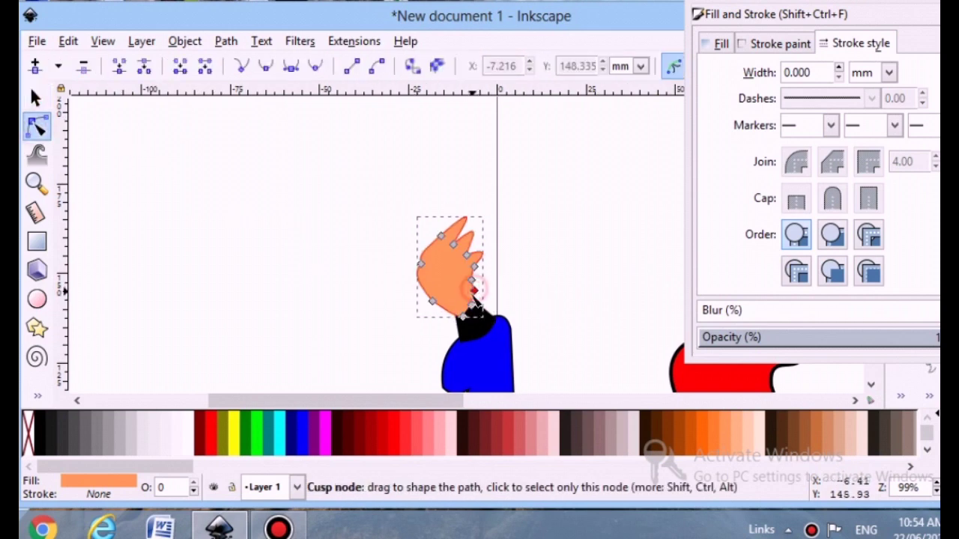
{"action": "left_click_drag", "start_coordinate": [477, 321], "coordinate": [476, 308]}
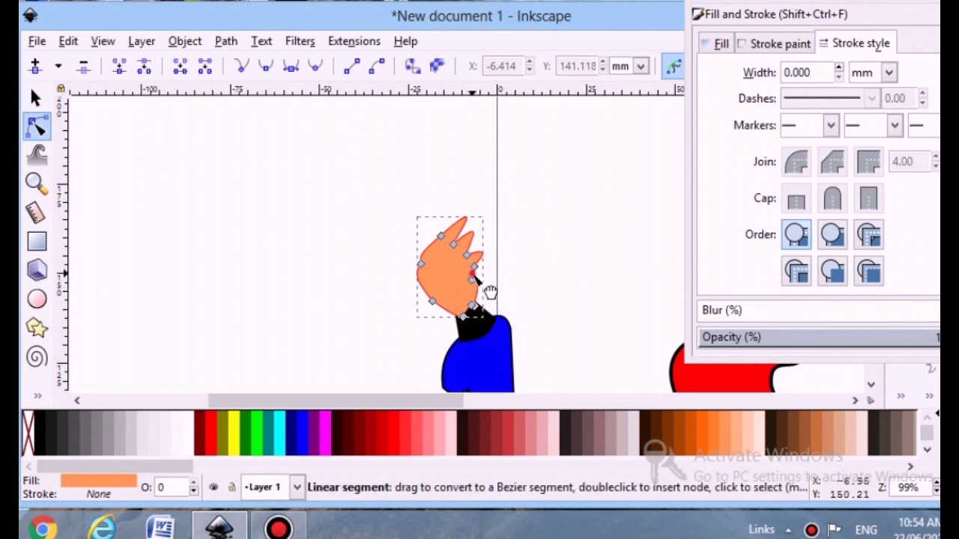
{"action": "left_click", "coordinate": [349, 292]}
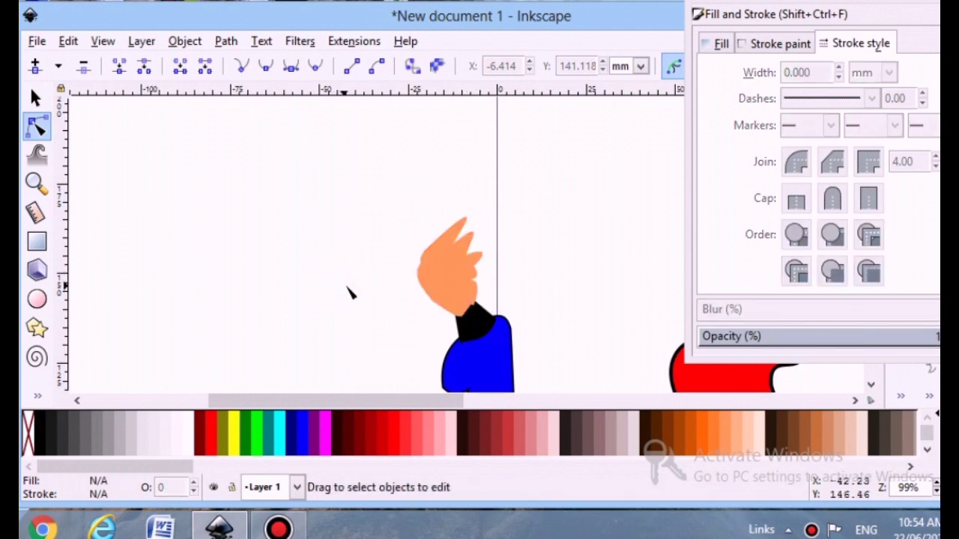
{"action": "left_click", "coordinate": [485, 290]}
{"action": "left_click", "coordinate": [518, 272]}
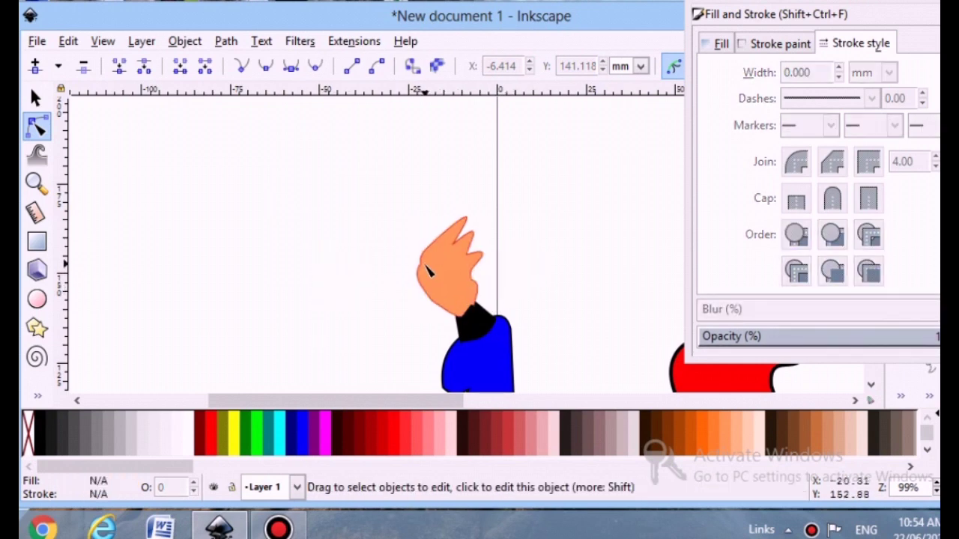
Smooth the second hand's outer left edge into one continuous curve between its upper and lower nodes.
{"action": "left_click", "coordinate": [424, 257]}
{"action": "left_click_drag", "start_coordinate": [424, 257], "coordinate": [424, 288]}
{"action": "left_click", "coordinate": [386, 280]}
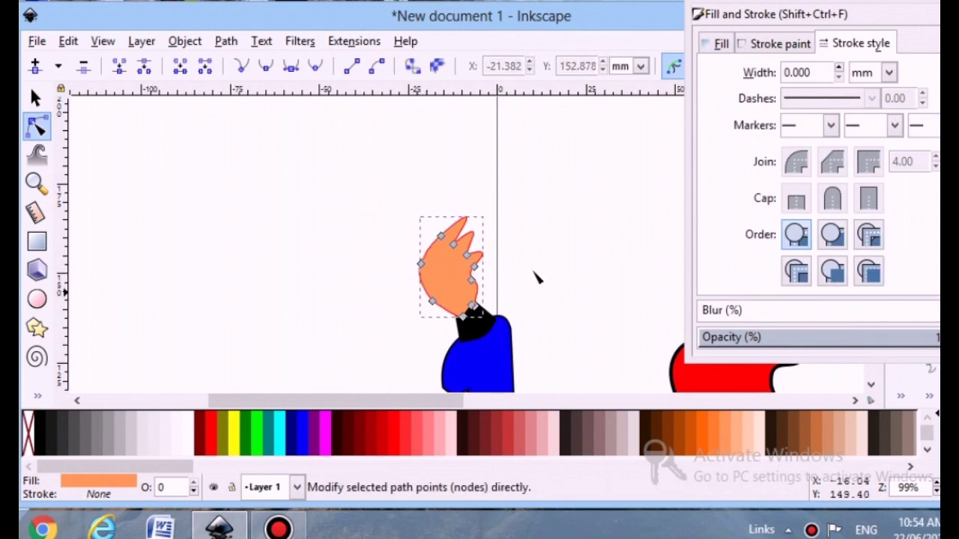
{"action": "left_click", "coordinate": [535, 273]}
{"action": "left_click", "coordinate": [444, 276]}
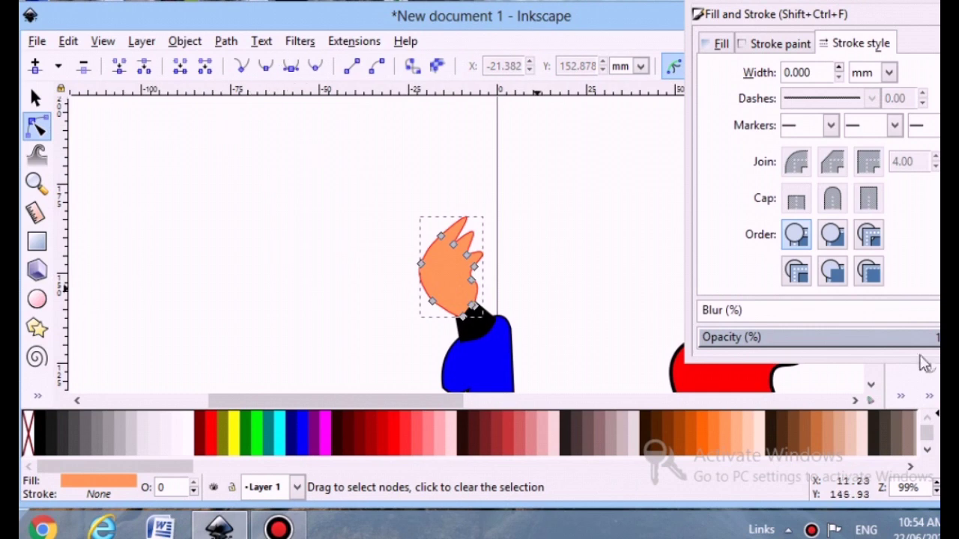
Give the second hand a flat black outline 0.3 mm wide.
{"action": "left_click", "coordinate": [31, 97]}
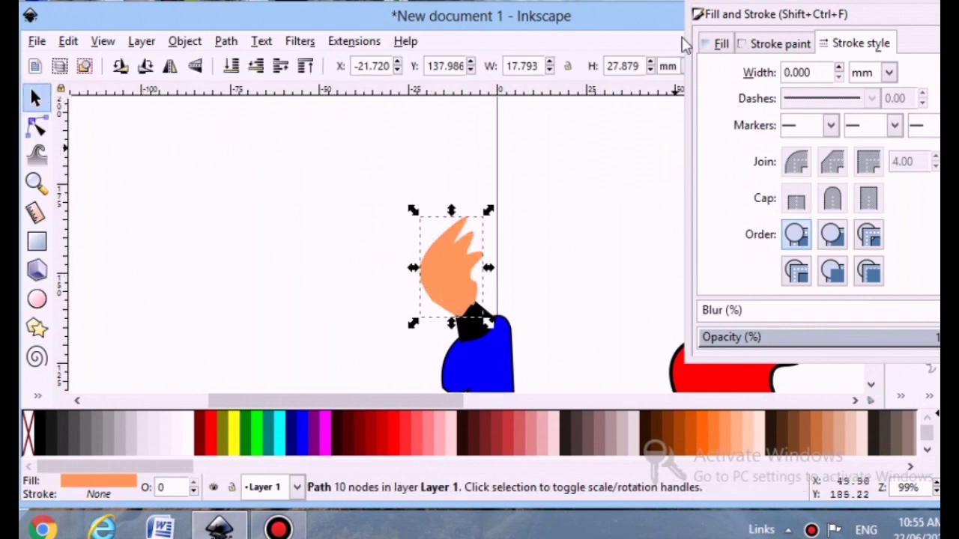
{"action": "left_click", "coordinate": [720, 43]}
{"action": "left_click", "coordinate": [783, 43]}
{"action": "left_click", "coordinate": [747, 75]}
{"action": "left_click", "coordinate": [860, 43]}
{"action": "double_click", "coordinate": [815, 73]}
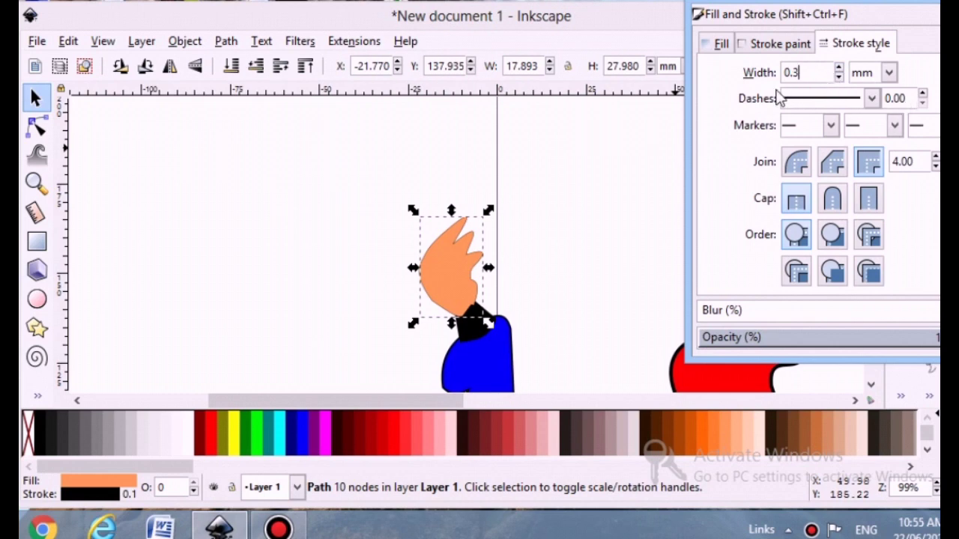
{"action": "type", "text": "0.3"}
{"action": "left_click", "coordinate": [577, 221]}
{"action": "key", "text": "ctrl+shift+f"}
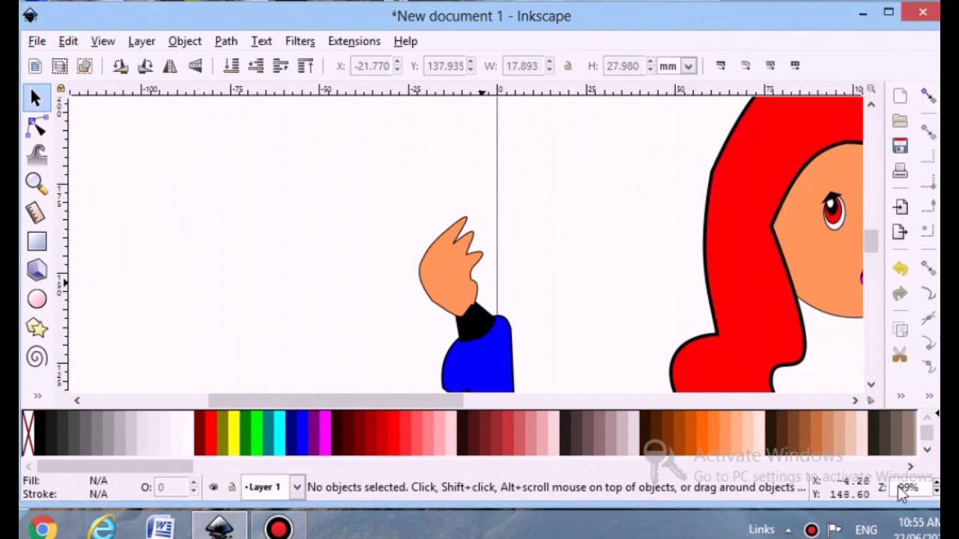
Group the second hand with the small sleeve and place the group on the girl below her face.
{"action": "key", "text": "minus"}
{"action": "key", "text": "minus"}
{"action": "left_click_drag", "start_coordinate": [428, 218], "coordinate": [541, 278]}
{"action": "key", "text": "ctrl+g"}
{"action": "left_click_drag", "start_coordinate": [471, 181], "coordinate": [637, 216]}
{"action": "left_click_drag", "start_coordinate": [657, 278], "coordinate": [641, 257]}
{"action": "left_click_drag", "start_coordinate": [642, 236], "coordinate": [677, 256]}
Move the large sleeve group clear of the hair to the right and the small one clear to the left.
{"action": "left_click", "coordinate": [751, 296]}
{"action": "left_click", "coordinate": [712, 234]}
{"action": "left_click_drag", "start_coordinate": [706, 214], "coordinate": [821, 258]}
{"action": "left_click_drag", "start_coordinate": [627, 247], "coordinate": [526, 248]}
Draw a Bezier body shape about 82 mm wide and 85 mm tall below the face, with two pointed sleeves and a pointed hem.
{"action": "key", "text": "Escape"}
{"action": "left_click", "coordinate": [38, 395]}
{"action": "left_click", "coordinate": [82, 229]}
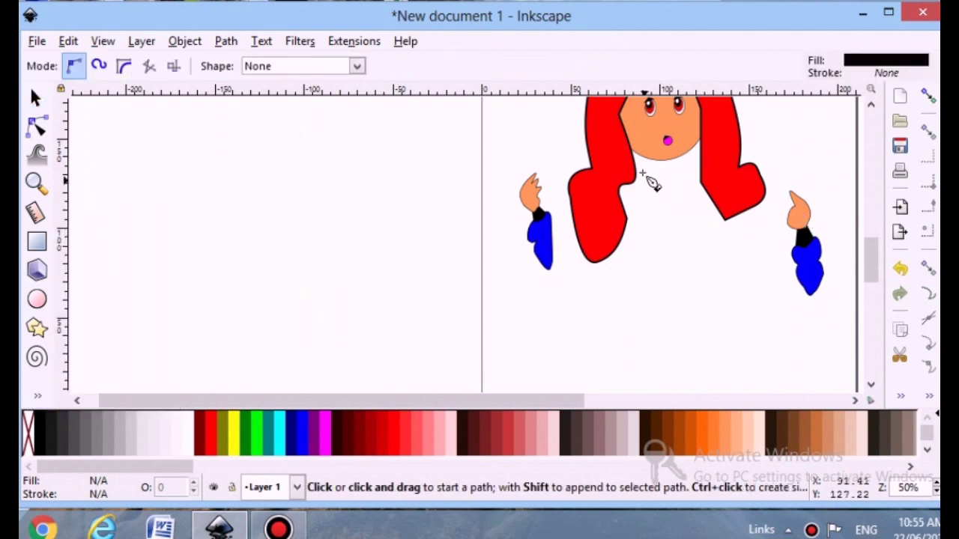
{"action": "left_click", "coordinate": [634, 151]}
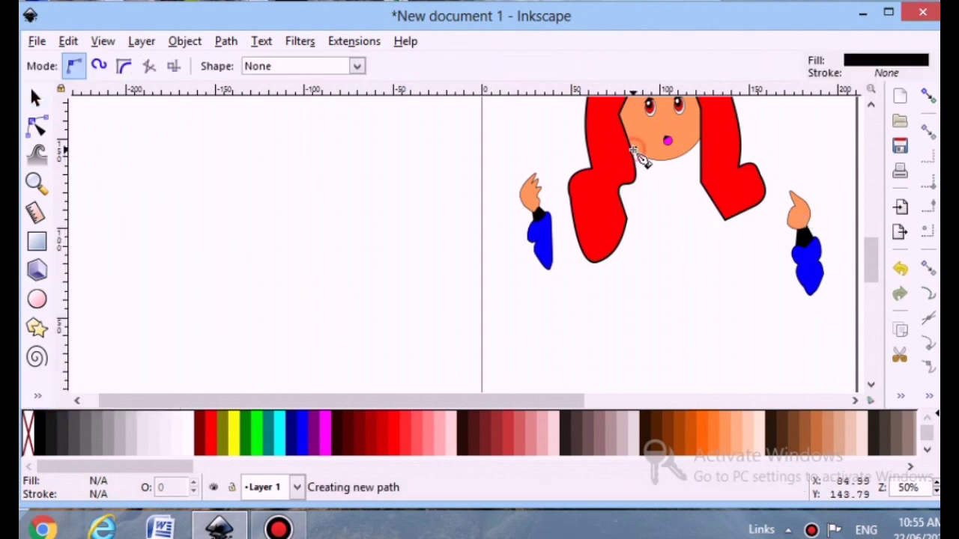
{"action": "left_click", "coordinate": [600, 256]}
{"action": "left_click", "coordinate": [633, 229]}
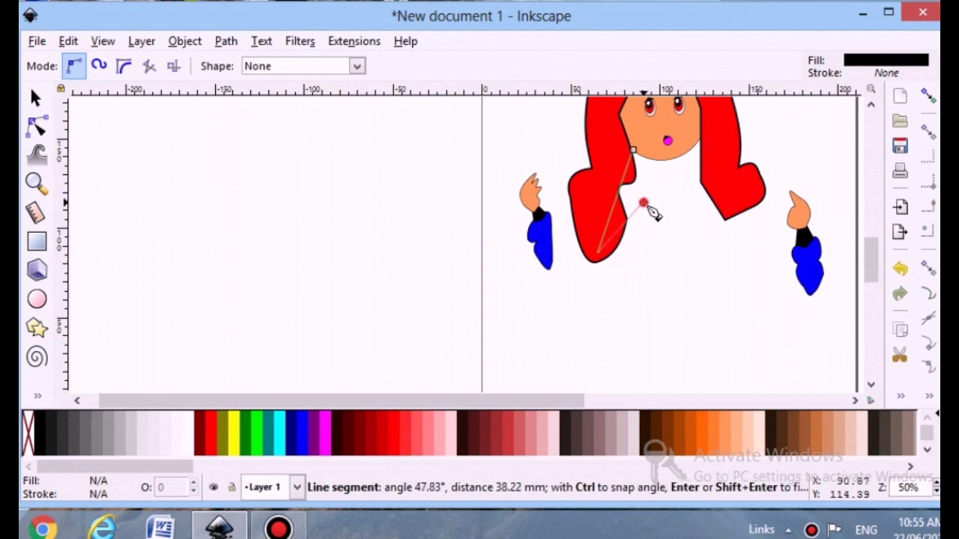
{"action": "left_click", "coordinate": [645, 203]}
{"action": "left_click", "coordinate": [620, 277]}
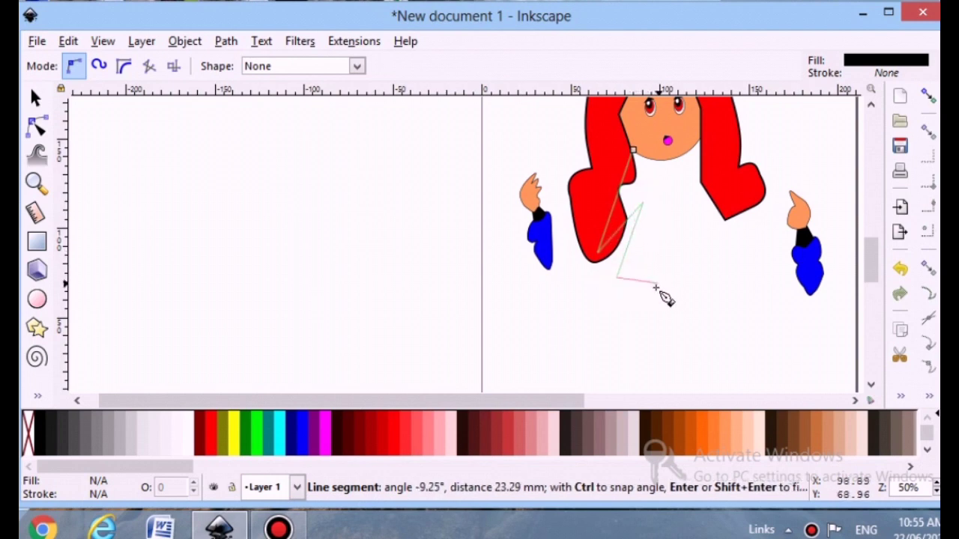
{"action": "left_click", "coordinate": [660, 293]}
{"action": "left_click", "coordinate": [703, 264]}
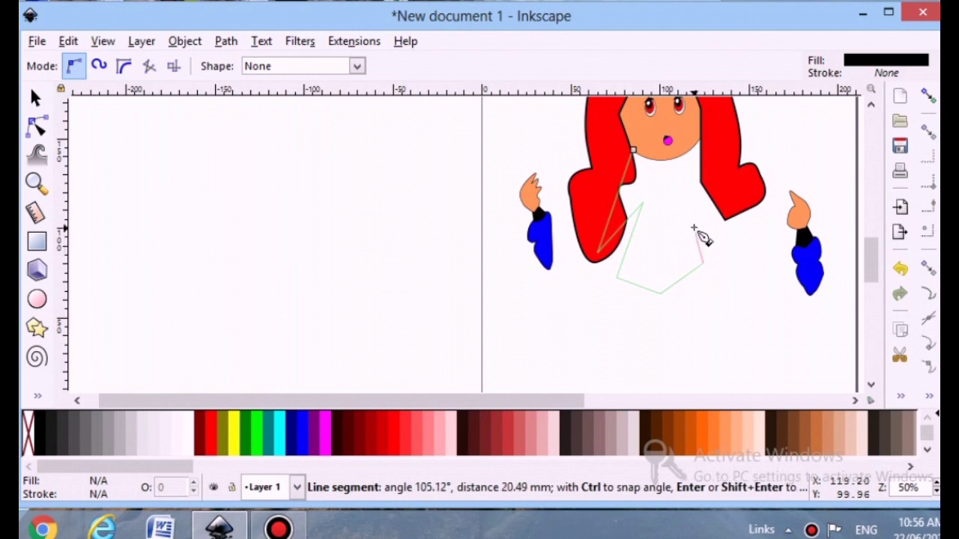
{"action": "left_click", "coordinate": [693, 227]}
{"action": "left_click", "coordinate": [688, 204]}
{"action": "left_click", "coordinate": [721, 245]}
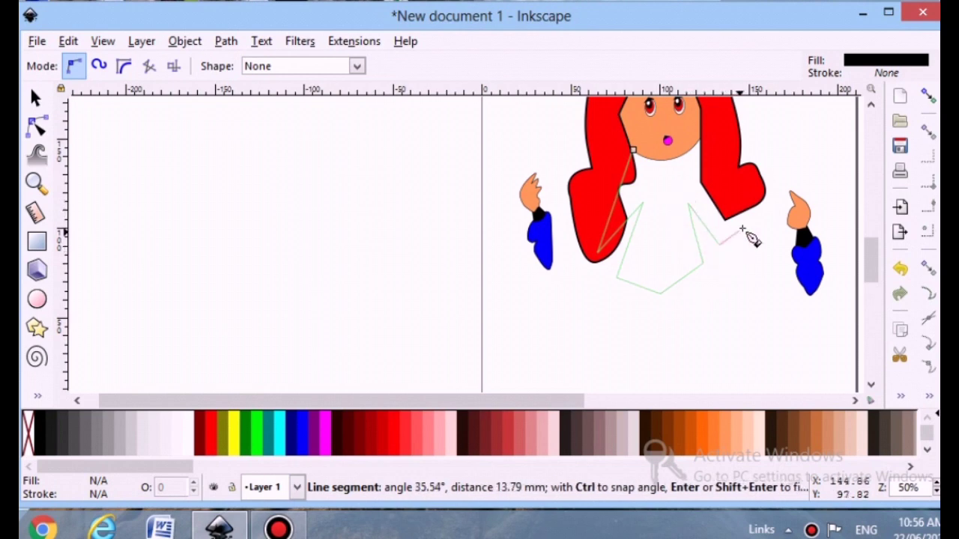
{"action": "left_click", "coordinate": [743, 216]}
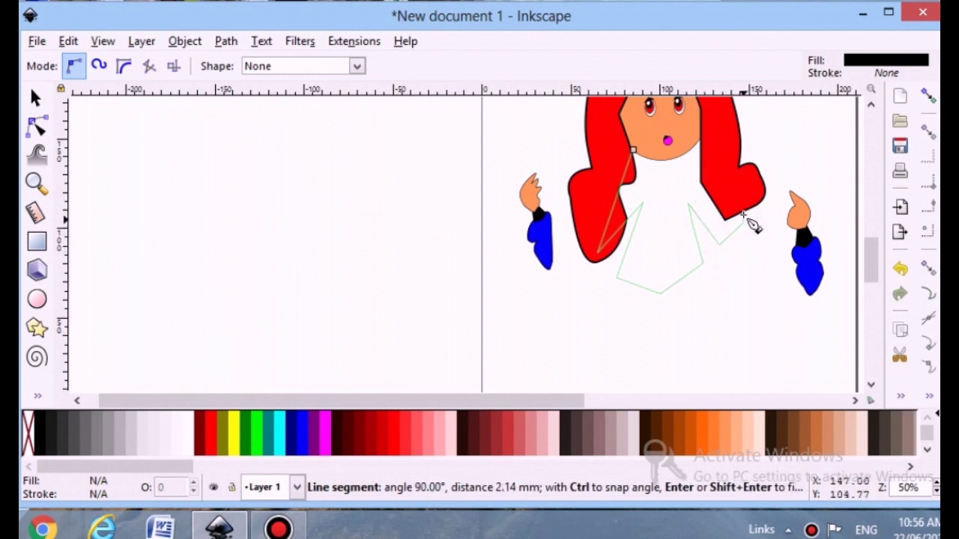
{"action": "double_click", "coordinate": [696, 142]}
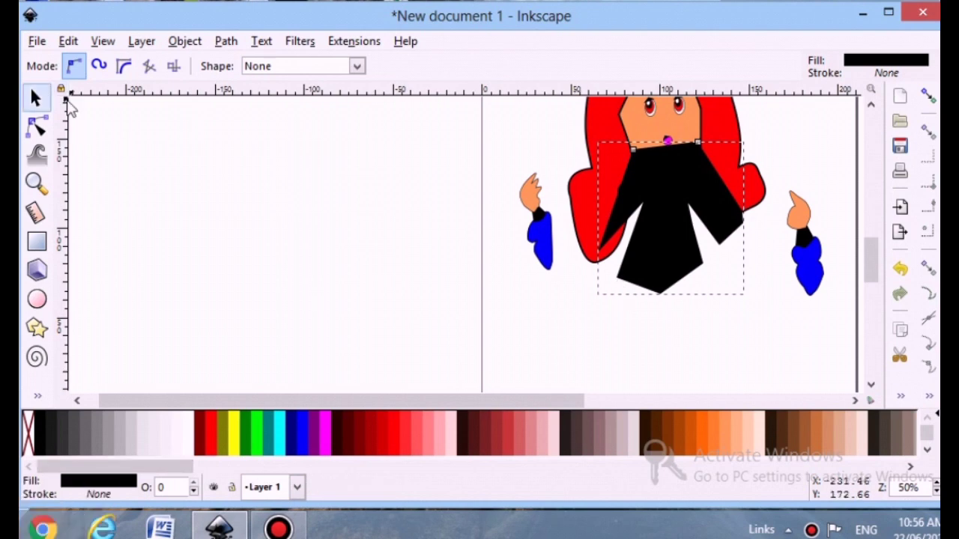
Lower the black body shape to the bottom of the stack, behind the face and hair.
{"action": "left_click", "coordinate": [35, 98]}
{"action": "left_click", "coordinate": [229, 69]}
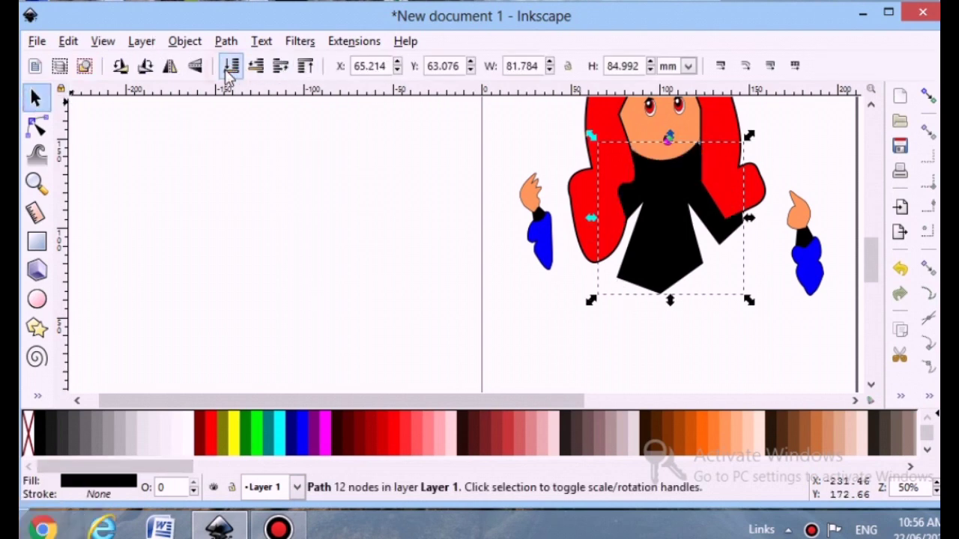
{"action": "left_click", "coordinate": [39, 129]}
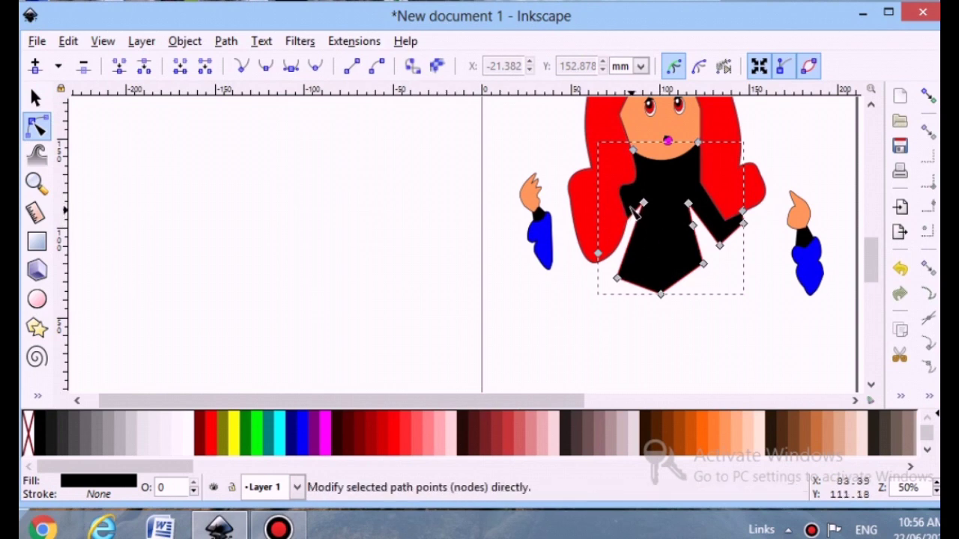
{"action": "left_click", "coordinate": [426, 260]}
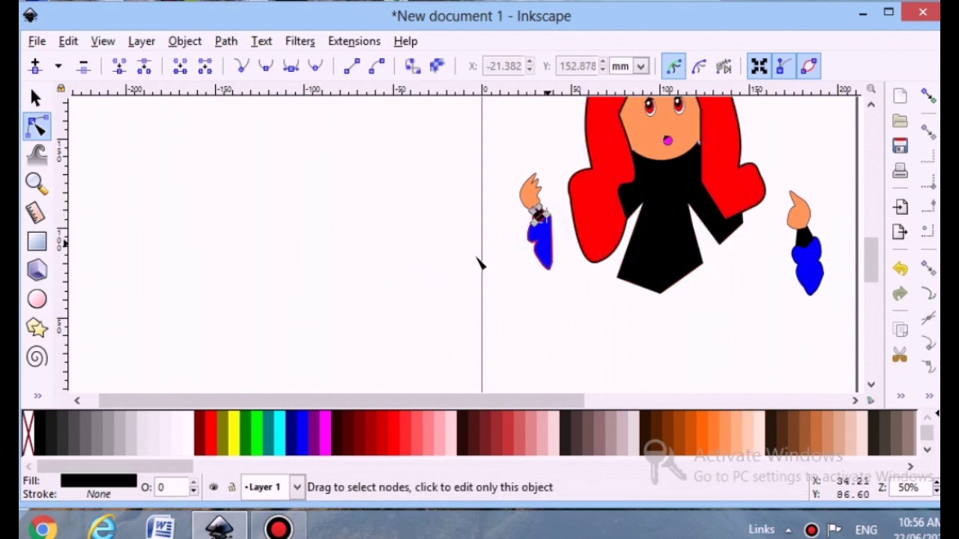
Move the small sleeve group off the page to the left.
{"action": "left_click", "coordinate": [47, 104]}
{"action": "left_click_drag", "start_coordinate": [535, 240], "coordinate": [384, 279]}
{"action": "left_click", "coordinate": [382, 273]}
{"action": "double_click", "coordinate": [389, 289]}
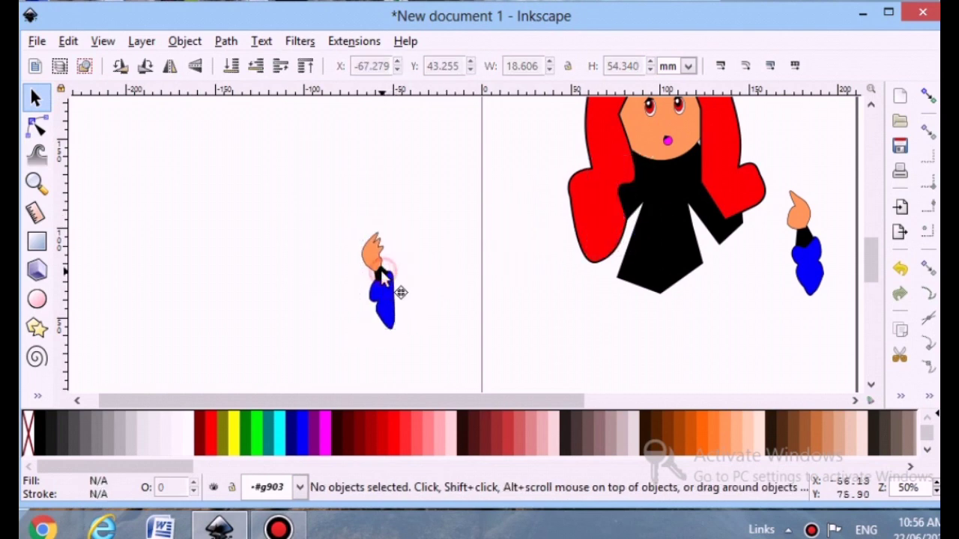
{"action": "left_click", "coordinate": [381, 267]}
{"action": "left_click", "coordinate": [445, 280]}
{"action": "left_click", "coordinate": [382, 269]}
{"action": "left_click", "coordinate": [417, 302]}
Fill the body shape with red and give it a flat black outline 1 mm wide.
{"action": "left_click", "coordinate": [665, 249]}
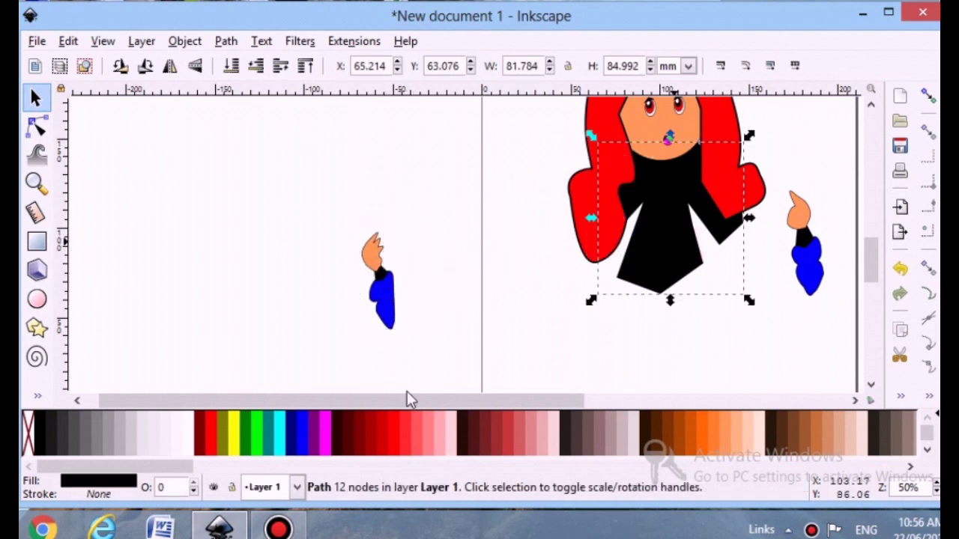
{"action": "left_click", "coordinate": [210, 437]}
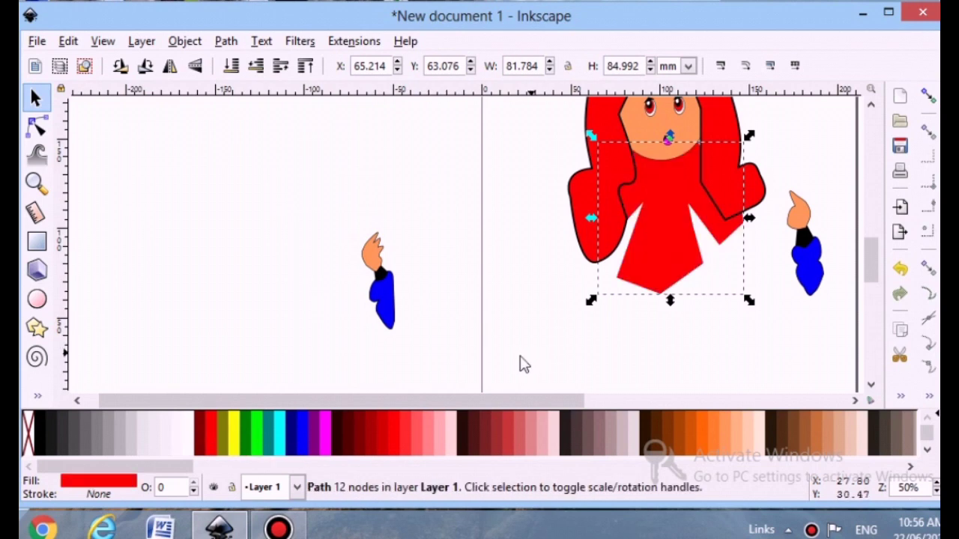
{"action": "double_click", "coordinate": [117, 500]}
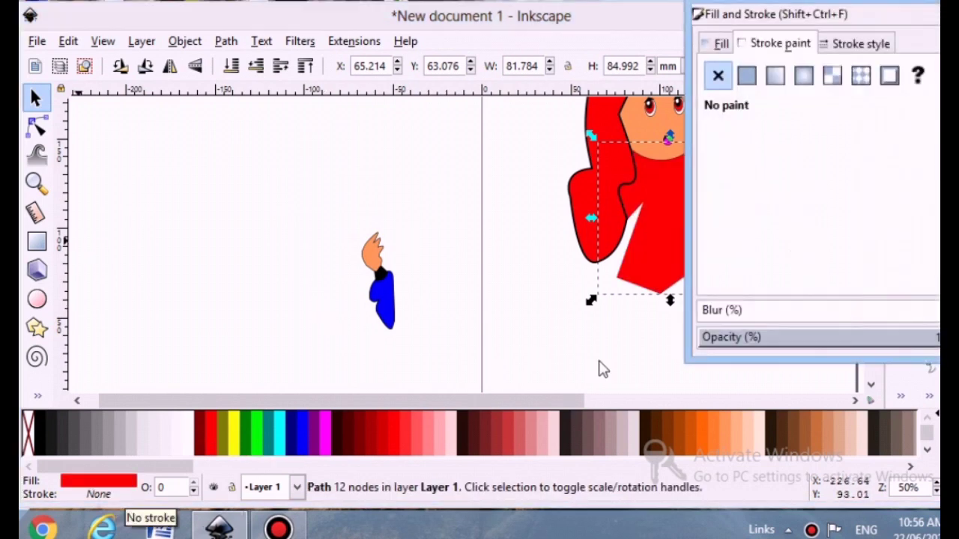
{"action": "left_click", "coordinate": [745, 72]}
{"action": "left_click", "coordinate": [861, 43]}
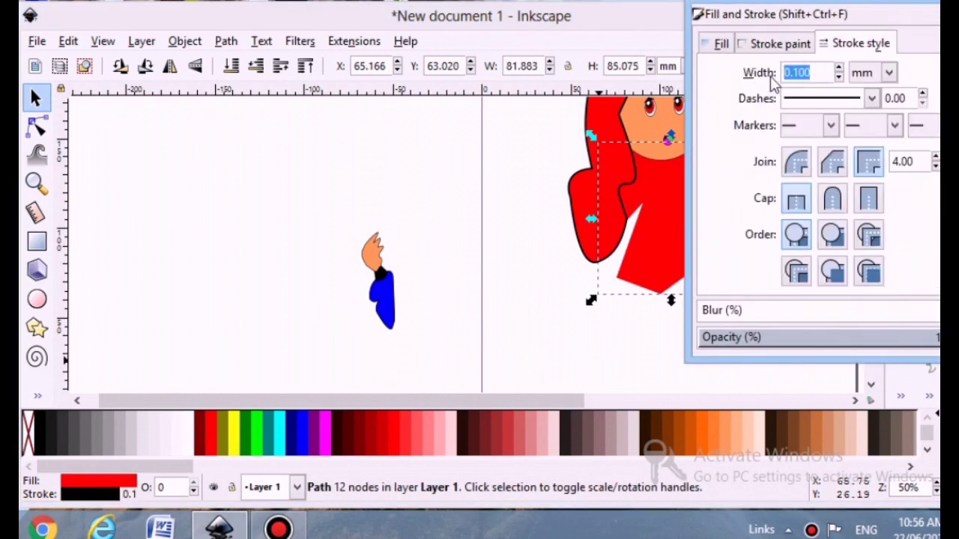
{"action": "left_click", "coordinate": [511, 307]}
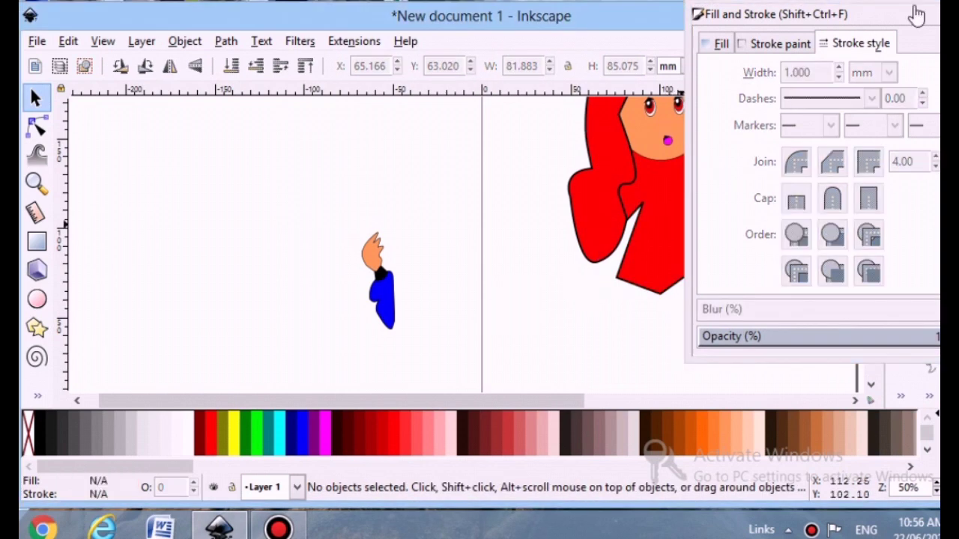
Place the small sleeve group on the left side of the red body and rotate it so the hand reaches the chin.
{"action": "left_click", "coordinate": [383, 285]}
{"action": "left_click_drag", "start_coordinate": [383, 284], "coordinate": [646, 209]}
{"action": "left_click", "coordinate": [647, 208]}
{"action": "left_click_drag", "start_coordinate": [661, 259], "coordinate": [634, 258]}
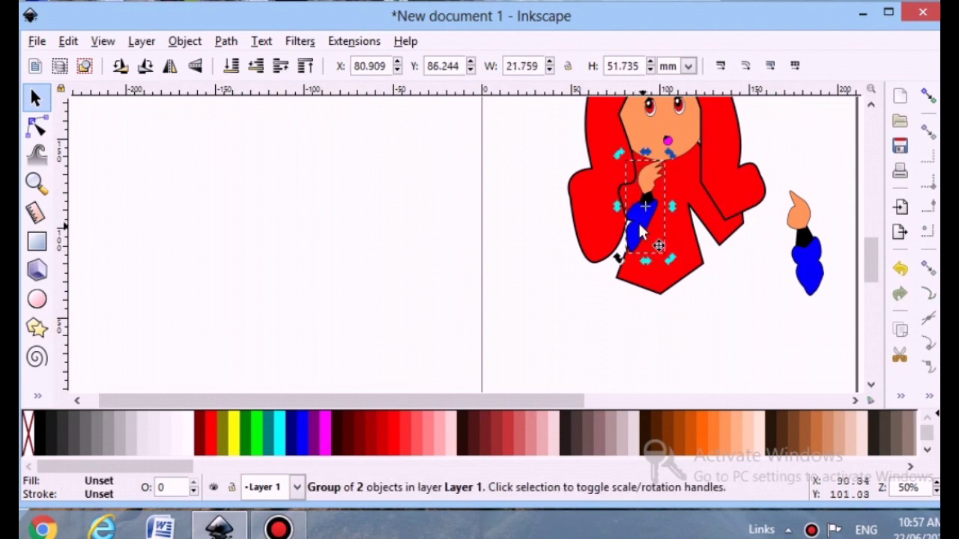
{"action": "mouse_move", "coordinate": [636, 218]}
{"action": "left_mouse_down"}
{"action": "mouse_move", "coordinate": [627, 209]}
{"action": "mouse_move", "coordinate": [630, 216]}
{"action": "left_mouse_up"}
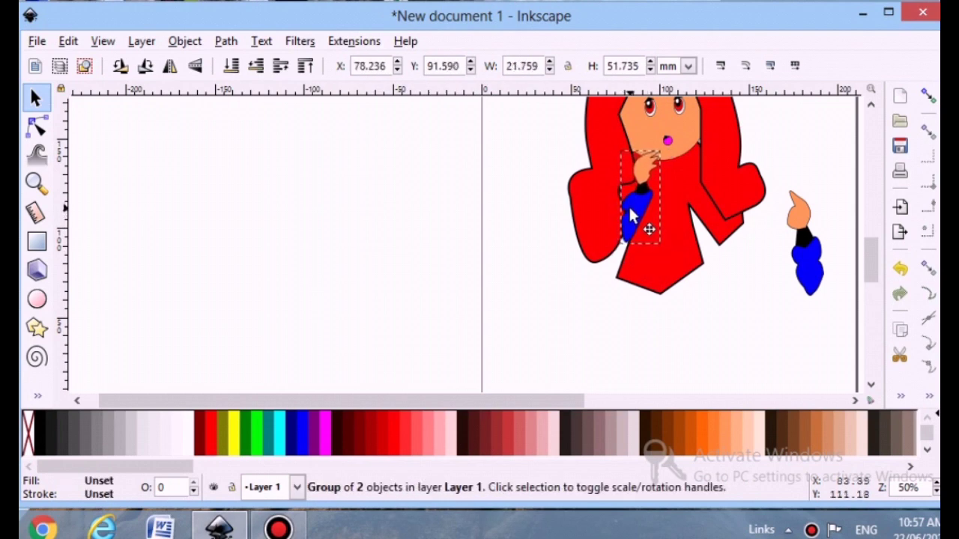
{"action": "left_click", "coordinate": [545, 294]}
Move the large sleeve group onto the right side of the red body and shift the small group slightly down.
{"action": "left_click_drag", "start_coordinate": [813, 253], "coordinate": [636, 212]}
{"action": "left_click", "coordinate": [636, 212]}
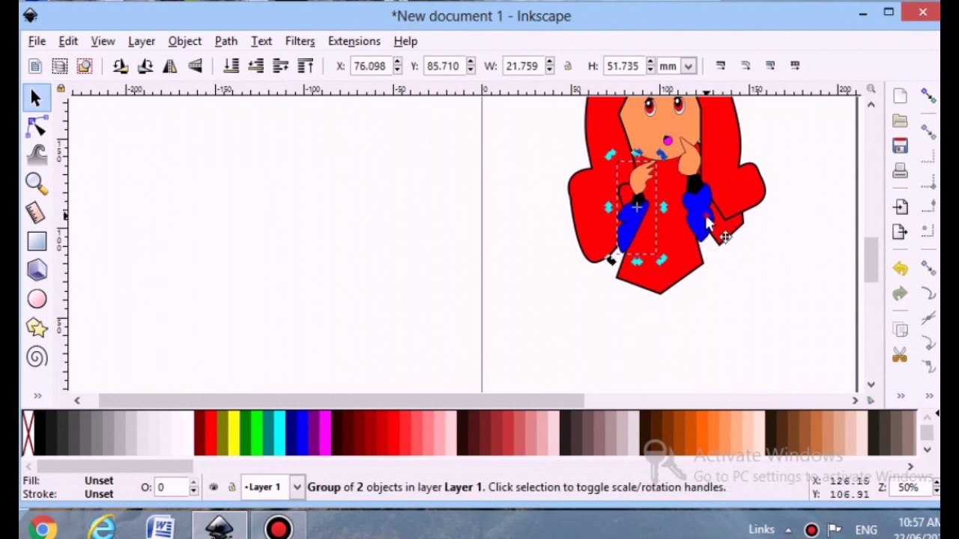
{"action": "left_click", "coordinate": [707, 219]}
{"action": "left_click", "coordinate": [753, 307]}
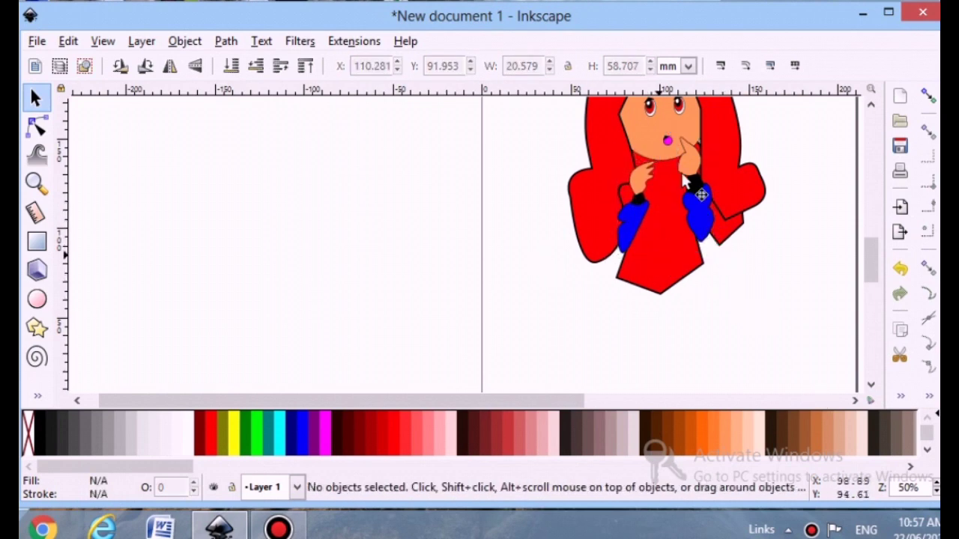
Rotate the large sleeve group slightly and position it so its pointing finger touches the girl's mouth.
{"action": "left_click", "coordinate": [684, 170]}
{"action": "left_click_drag", "start_coordinate": [672, 131], "coordinate": [663, 146]}
{"action": "left_click_drag", "start_coordinate": [693, 182], "coordinate": [691, 195]}
{"action": "left_click", "coordinate": [822, 345]}
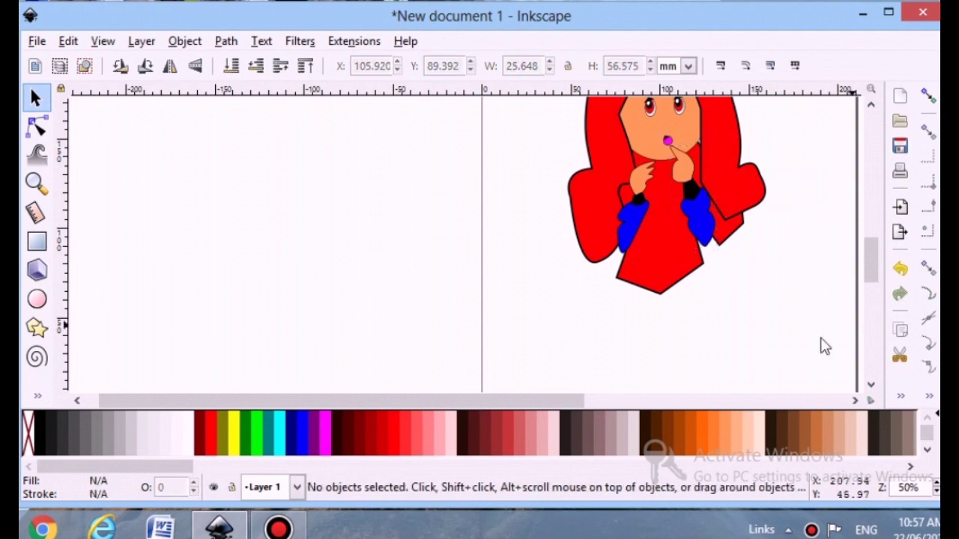
Open the red body path for node editing and bend the straight lower-left hem segment into an upward curve.
{"action": "left_click", "coordinate": [874, 291]}
{"action": "scroll", "coordinate": [802, 319], "scroll_direction": "up", "scroll_amount": 3}
{"action": "key", "text": "minus"}
{"action": "key", "text": "minus"}
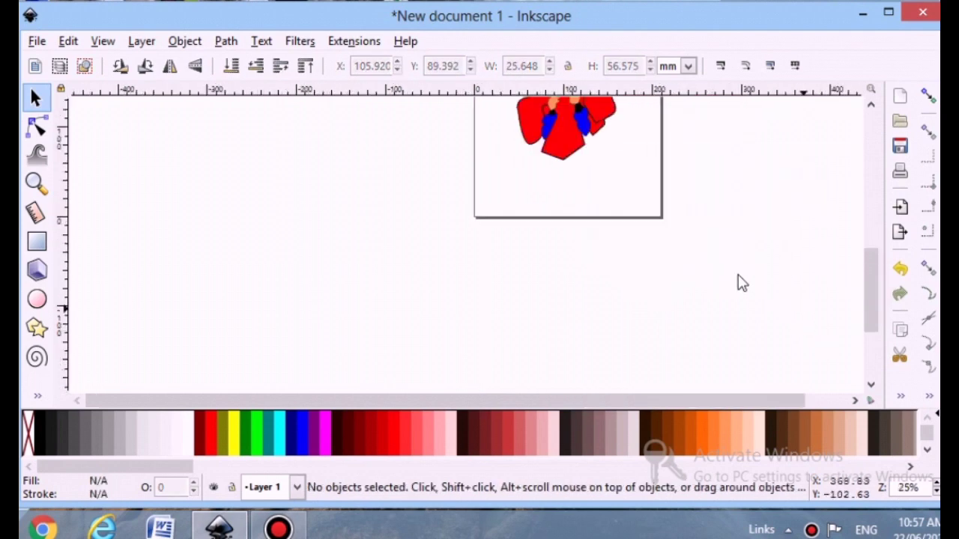
{"action": "scroll", "coordinate": [693, 300], "scroll_direction": "up", "scroll_amount": 3}
{"action": "left_click", "coordinate": [571, 239]}
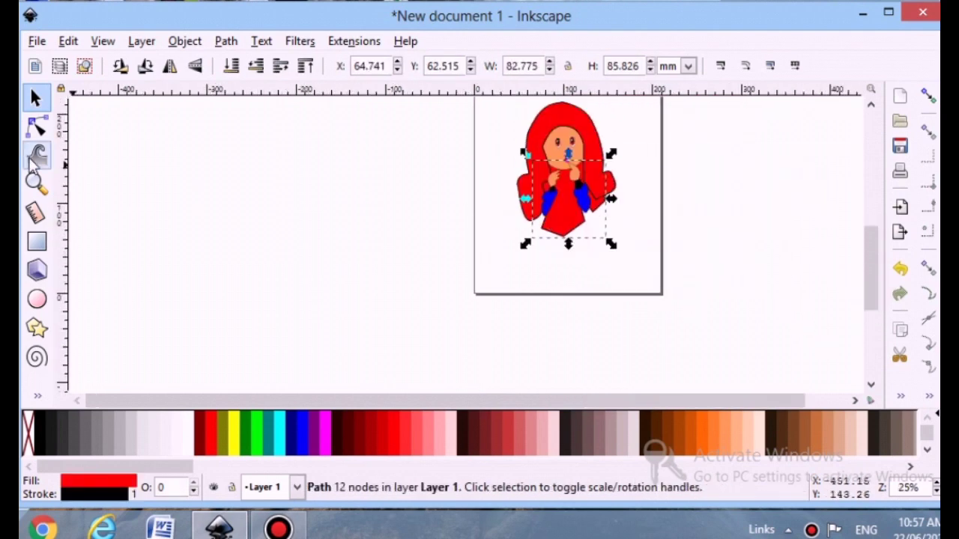
{"action": "left_click", "coordinate": [36, 126]}
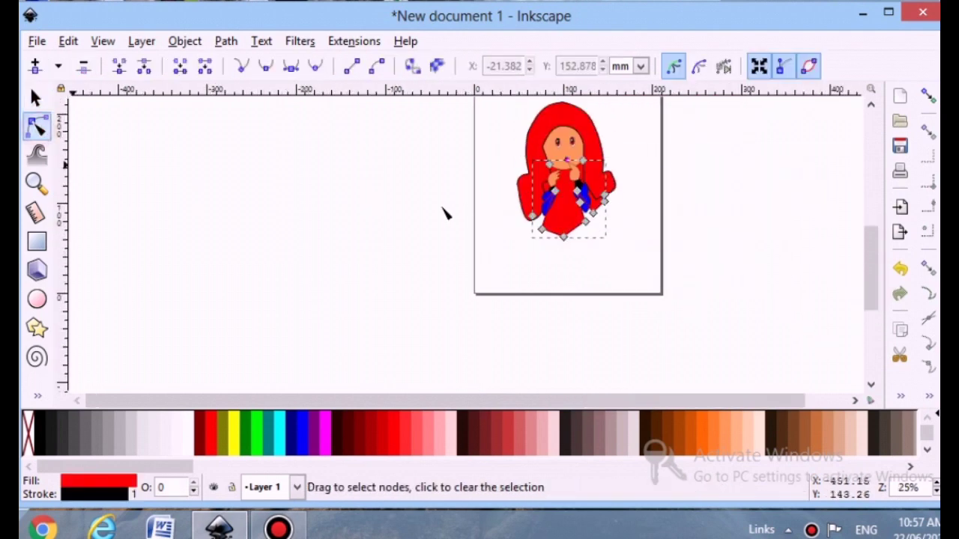
{"action": "left_click", "coordinate": [556, 225]}
{"action": "left_click", "coordinate": [577, 226]}
{"action": "left_click", "coordinate": [714, 203]}
Curve the right tip of the red body, round its bottom hem, and shift the lower-right node slightly upward.
{"action": "key", "text": "plus"}
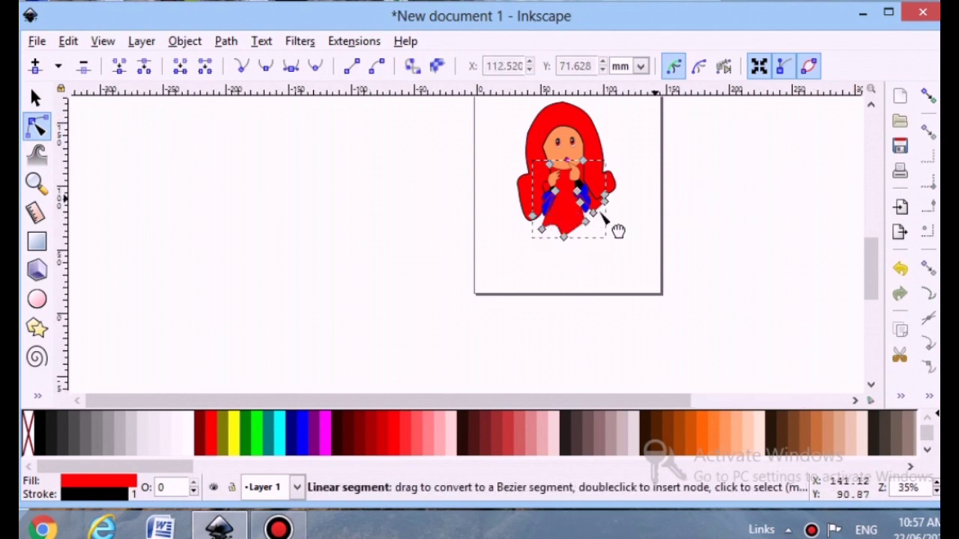
{"action": "key", "text": "plus"}
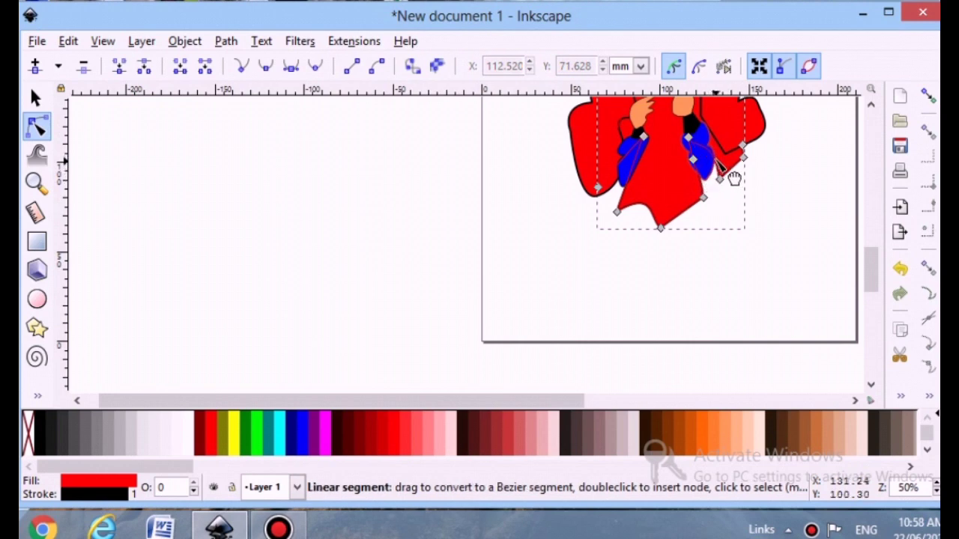
{"action": "left_click", "coordinate": [723, 198]}
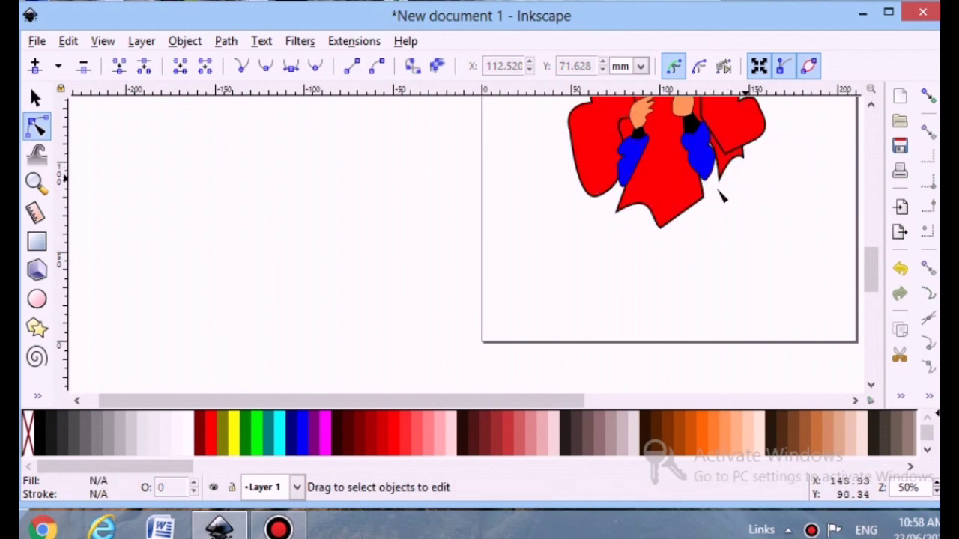
{"action": "left_click", "coordinate": [649, 222]}
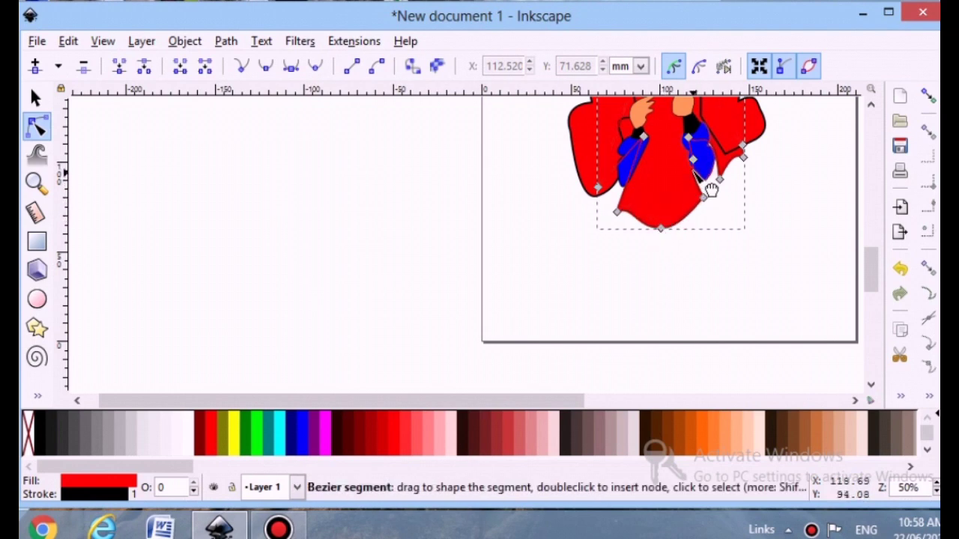
{"action": "left_click_drag", "start_coordinate": [704, 198], "coordinate": [701, 189]}
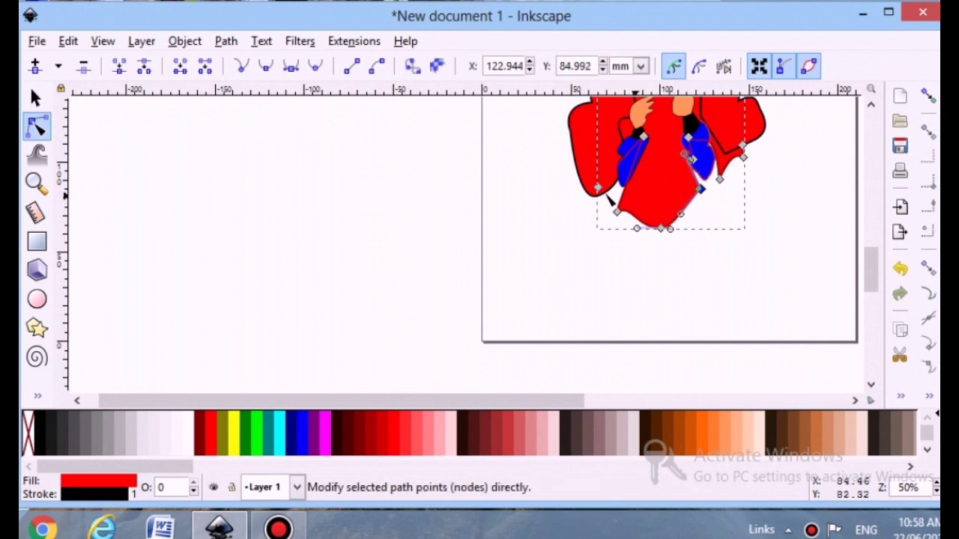
Move the red body's upper-right node up to meet the hair beside the girl's chin.
{"action": "scroll", "coordinate": [835, 252], "scroll_direction": "up", "scroll_amount": 4}
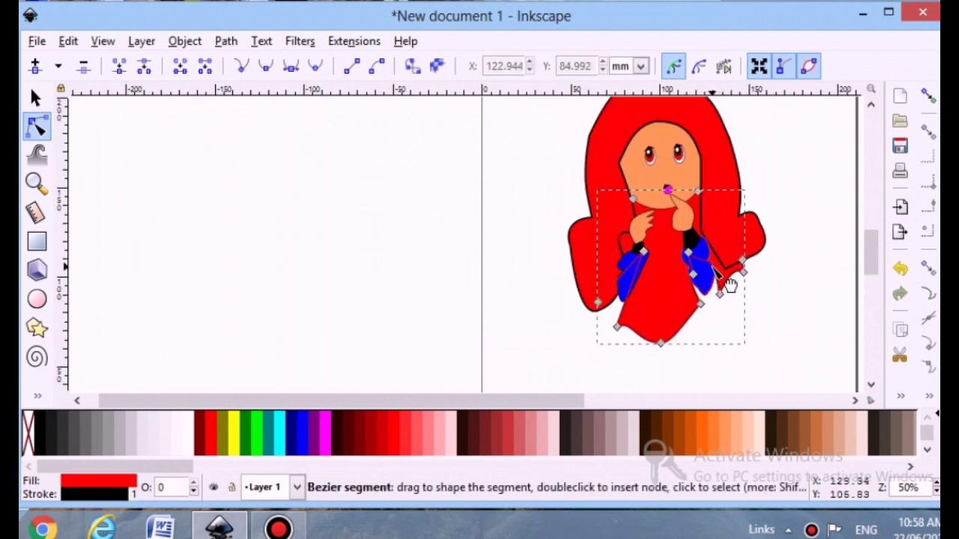
{"action": "left_click", "coordinate": [807, 274]}
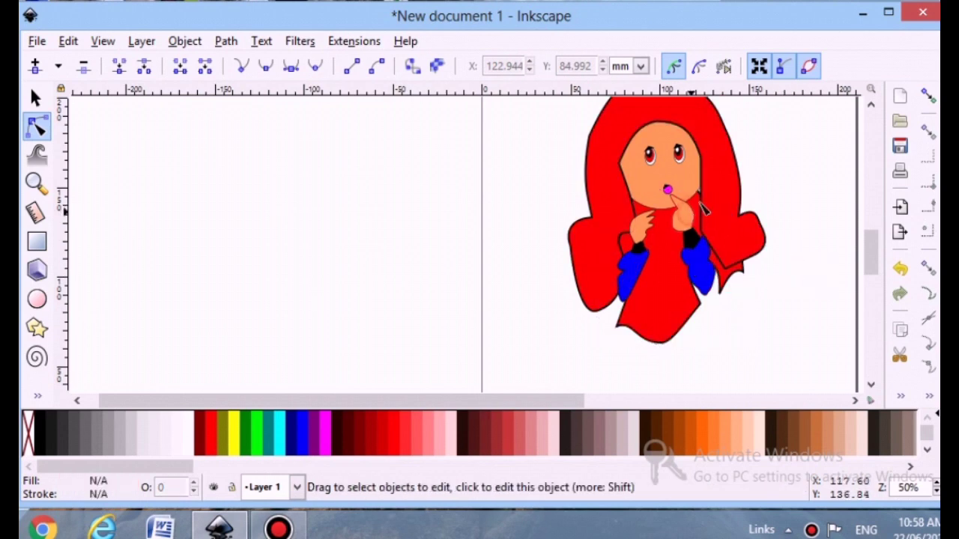
{"action": "left_click", "coordinate": [698, 207]}
{"action": "left_click", "coordinate": [653, 296]}
{"action": "left_click_drag", "start_coordinate": [696, 197], "coordinate": [701, 199]}
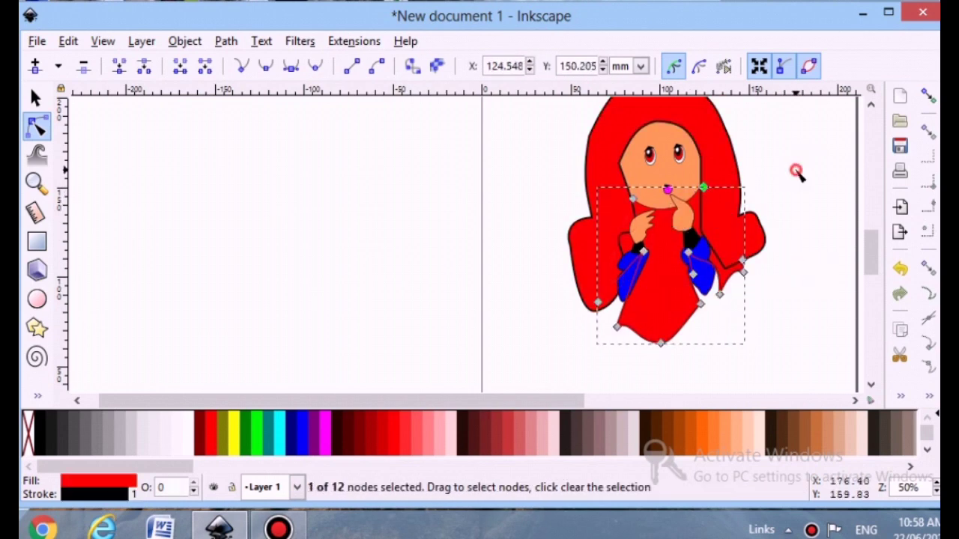
{"action": "left_click", "coordinate": [752, 204]}
{"action": "mouse_move", "coordinate": [552, 135]}
{"action": "left_mouse_down"}
{"action": "mouse_move", "coordinate": [563, 391]}
{"action": "mouse_move", "coordinate": [792, 282]}
{"action": "mouse_move", "coordinate": [795, 290]}
{"action": "left_mouse_up"}
{"action": "left_click", "coordinate": [753, 295]}
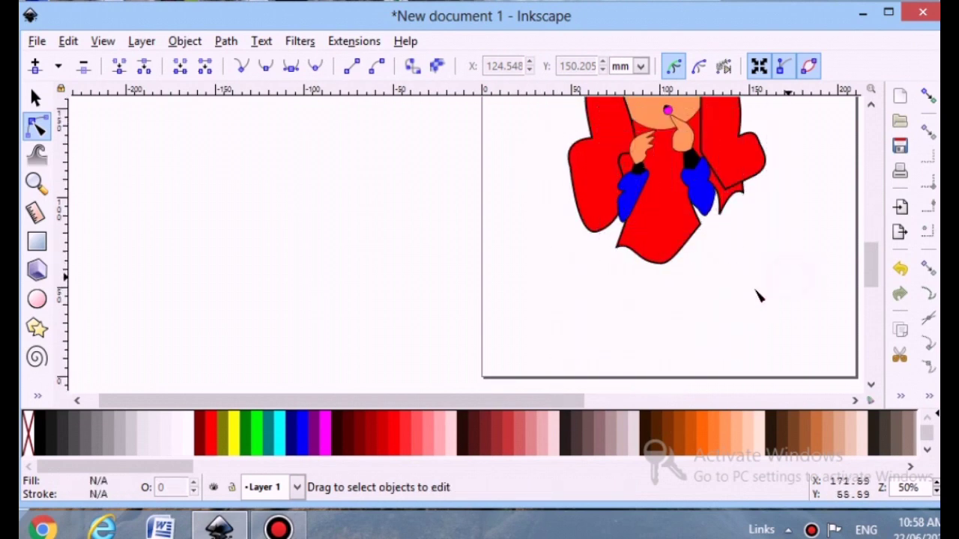
Reshape the left side of the hair with inward curves at the lower end so it tapers to wavy tips.
{"action": "scroll", "coordinate": [749, 293], "scroll_direction": "up", "scroll_amount": 4}
{"action": "key", "text": "minus"}
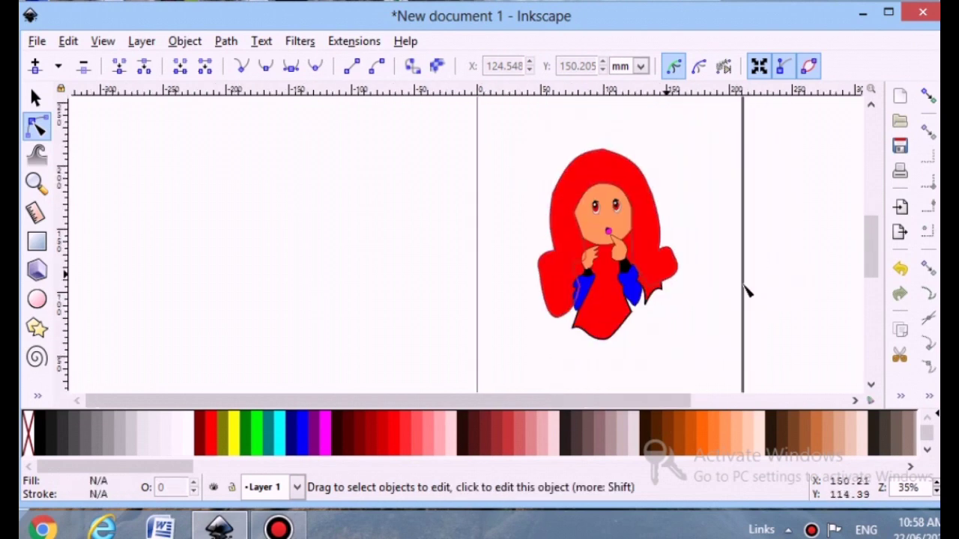
{"action": "left_click", "coordinate": [554, 286]}
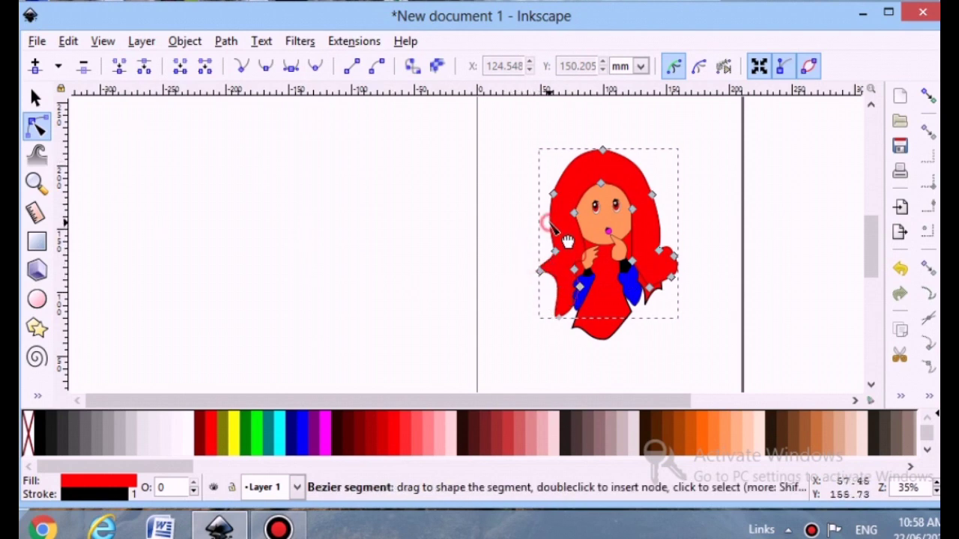
{"action": "left_click", "coordinate": [460, 240]}
{"action": "left_click", "coordinate": [659, 259]}
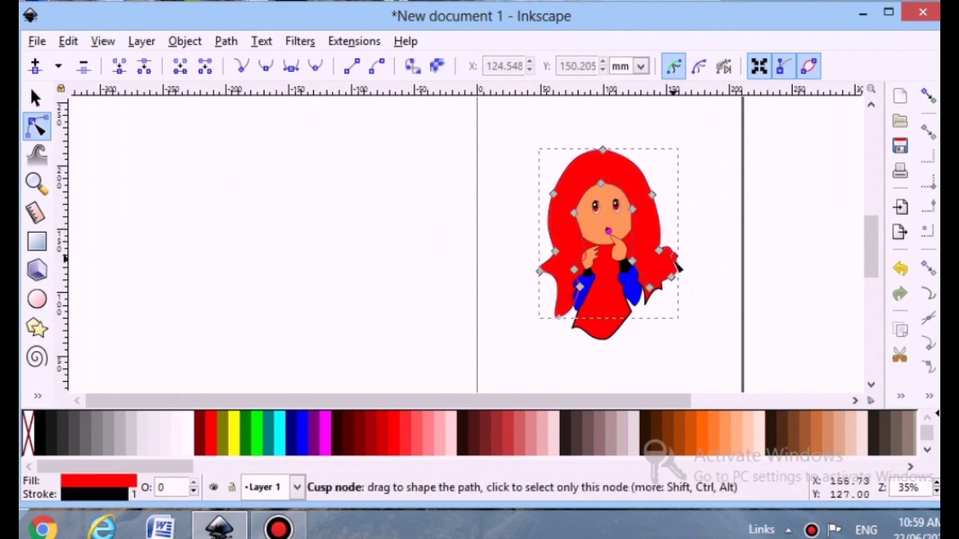
Move the nodes at the right hair end inward and curve its edge into a wavy, pointed tip.
{"action": "left_click", "coordinate": [677, 266]}
{"action": "left_click_drag", "start_coordinate": [676, 266], "coordinate": [654, 242]}
{"action": "left_click", "coordinate": [710, 297]}
{"action": "left_click", "coordinate": [685, 257]}
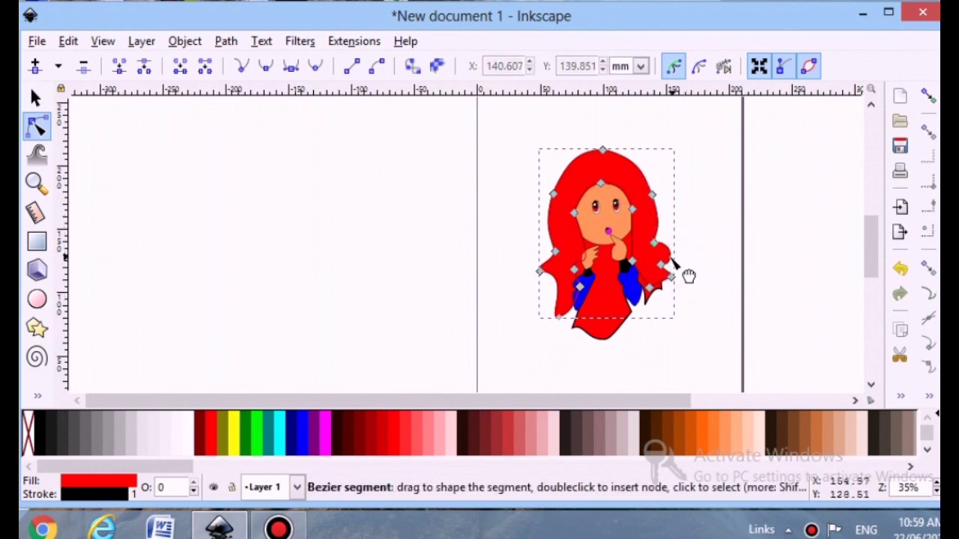
{"action": "left_click", "coordinate": [665, 256]}
{"action": "left_click", "coordinate": [705, 221]}
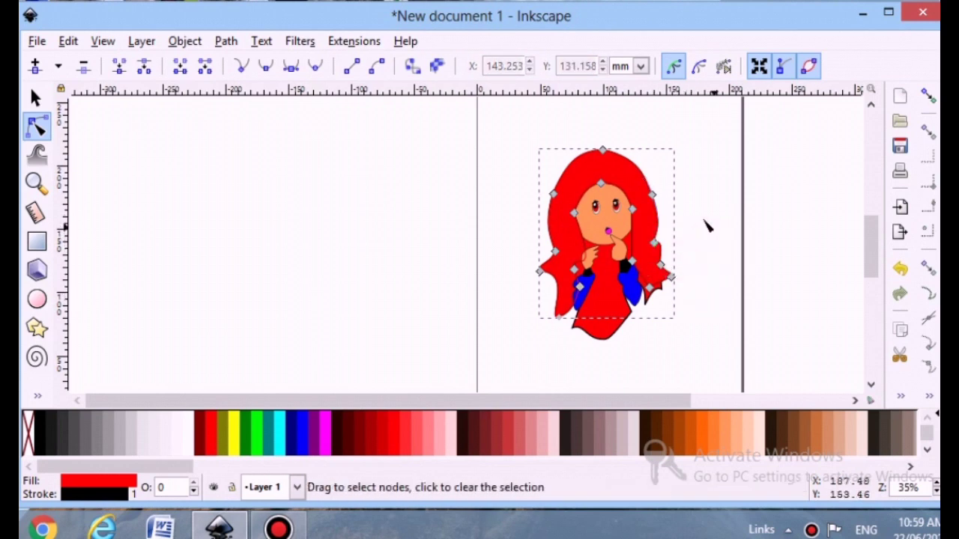
{"action": "left_click", "coordinate": [705, 221]}
{"action": "left_click", "coordinate": [37, 396]}
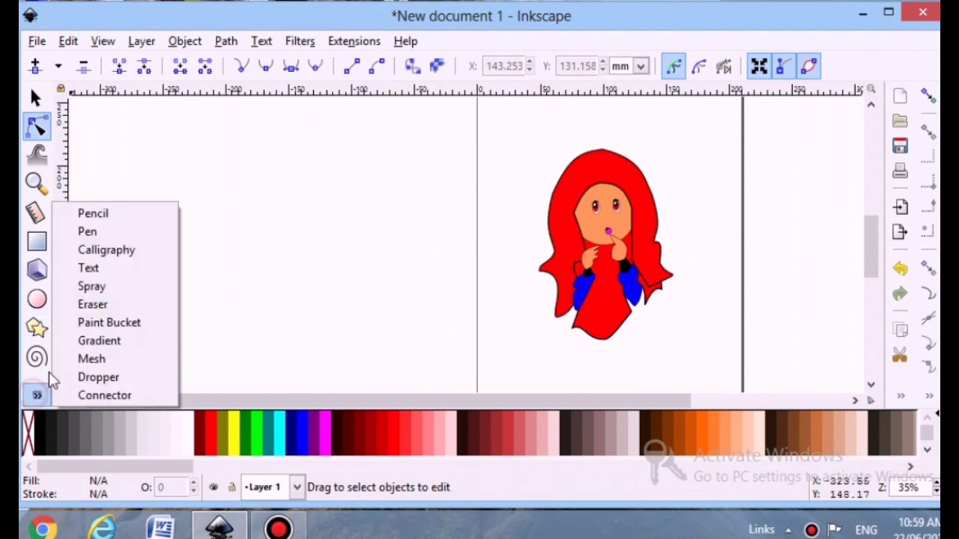
{"action": "left_click", "coordinate": [86, 230]}
{"action": "left_click_drag", "start_coordinate": [554, 278], "coordinate": [562, 227]}
{"action": "right_click", "coordinate": [563, 240]}
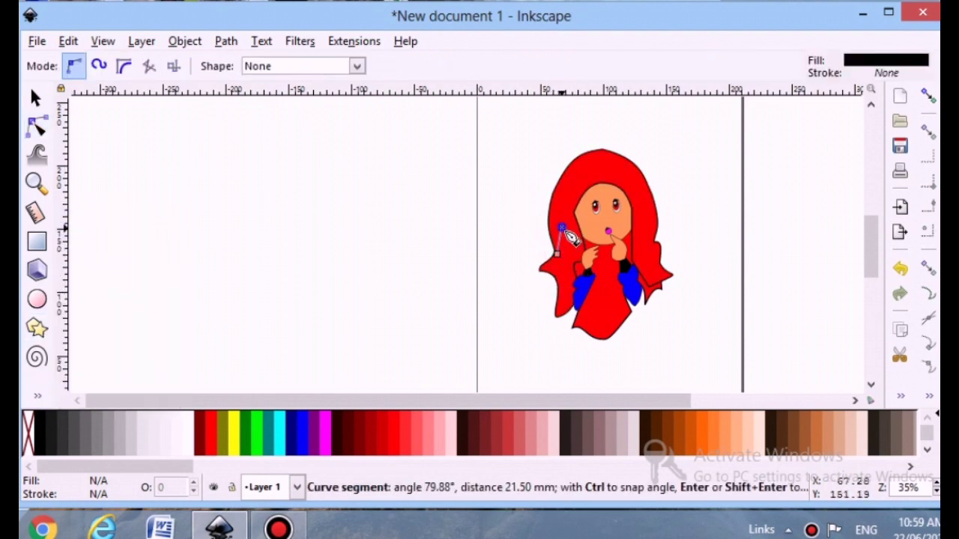
{"action": "double_click", "coordinate": [562, 227]}
{"action": "left_click", "coordinate": [774, 203]}
{"action": "key", "text": "Escape"}
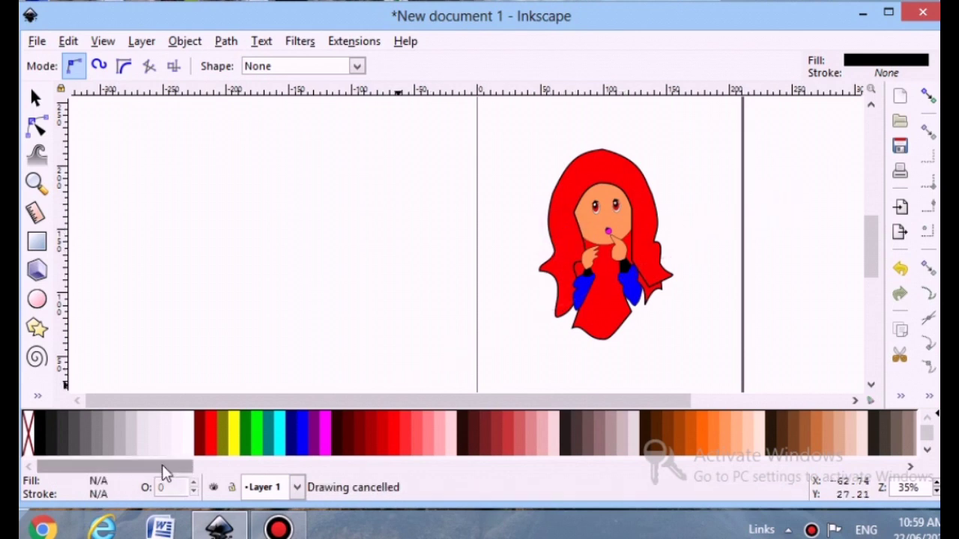
Draw a short line about 16 mm long with the Pen tool on the hair beside the face's left edge.
{"action": "left_click", "coordinate": [37, 396]}
{"action": "left_click", "coordinate": [84, 229]}
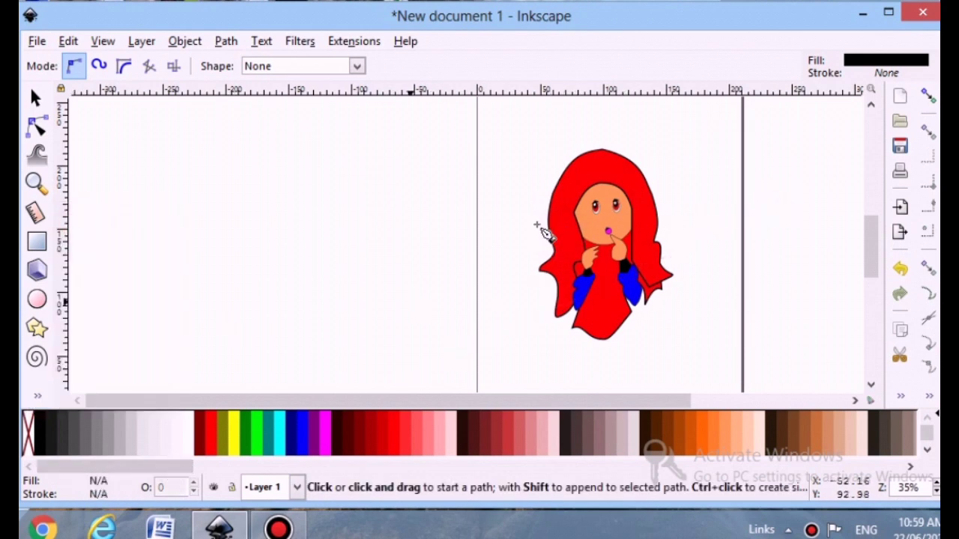
{"action": "left_click_drag", "start_coordinate": [574, 215], "coordinate": [568, 198]}
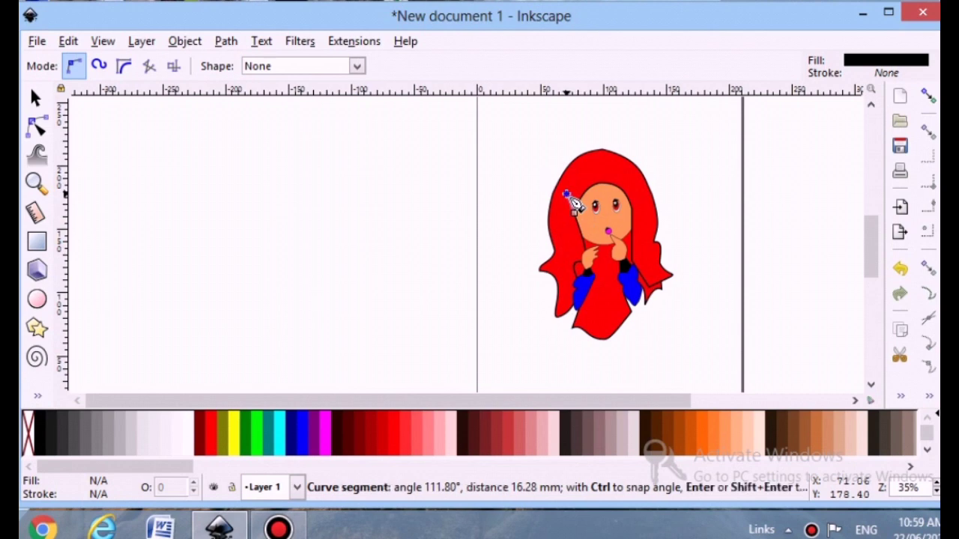
{"action": "double_click", "coordinate": [567, 194]}
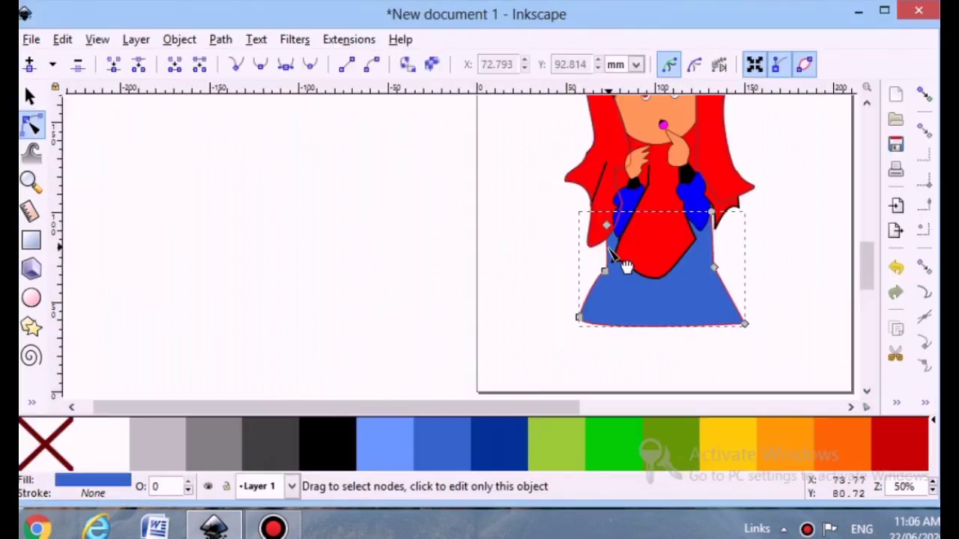
Fill the black cuffs at both wrists with blue 3366CC to match the skirt.
{"action": "left_click", "coordinate": [472, 365]}
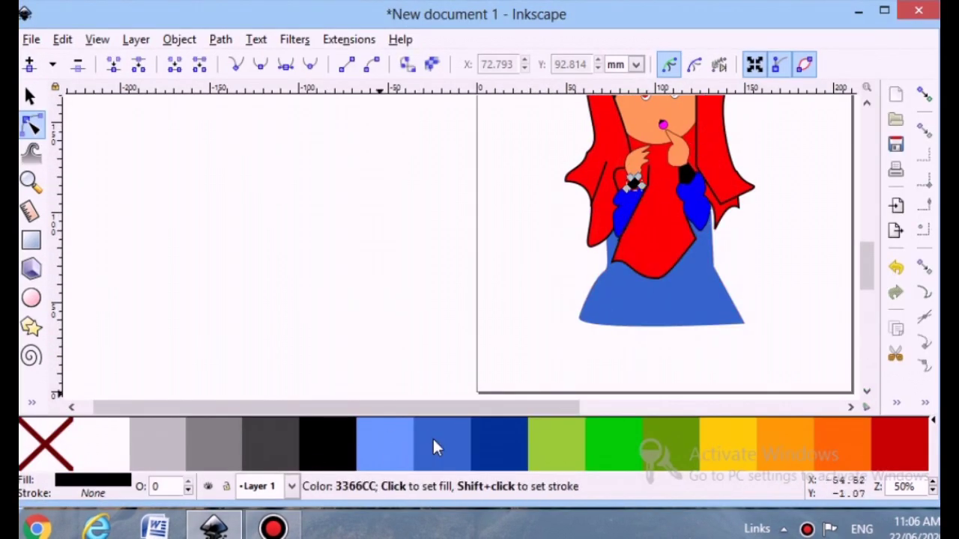
{"action": "left_click", "coordinate": [434, 441]}
{"action": "left_click", "coordinate": [687, 175]}
{"action": "left_click", "coordinate": [443, 443]}
Try to fill the sleeves with white, then undo the white fill on the whole right sleeve group.
{"action": "left_click", "coordinate": [621, 223]}
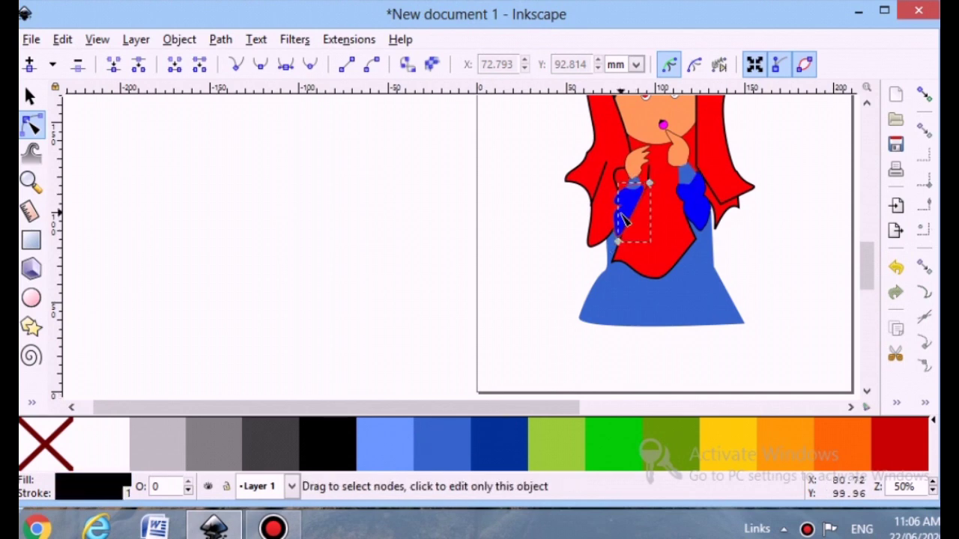
{"action": "left_click", "coordinate": [113, 441]}
{"action": "left_click", "coordinate": [203, 350]}
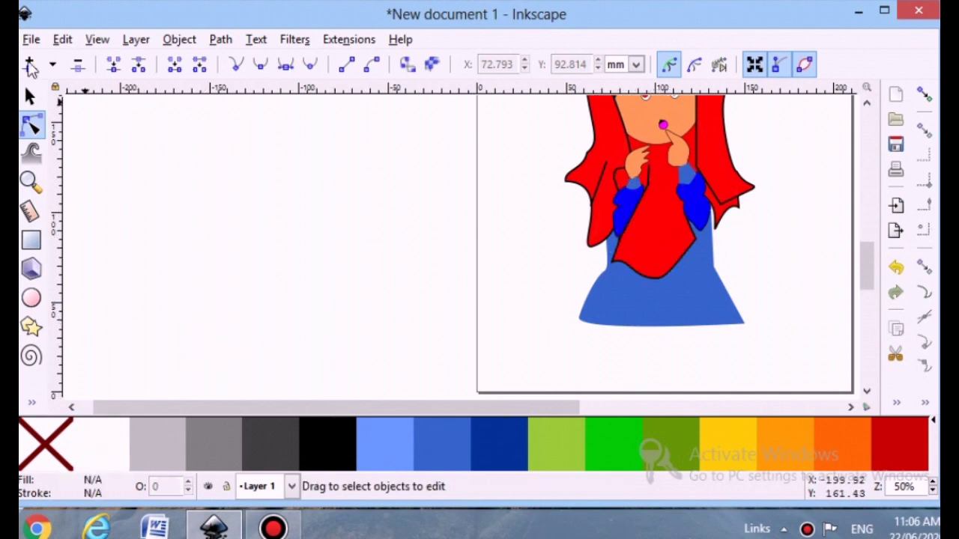
{"action": "key", "text": "s"}
{"action": "left_click", "coordinate": [632, 211]}
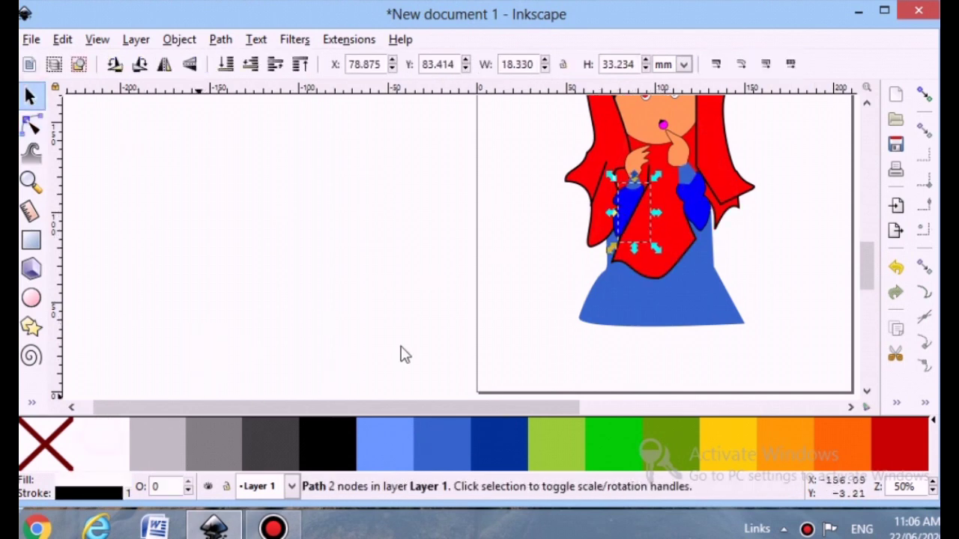
{"action": "double_click", "coordinate": [696, 211]}
{"action": "double_click", "coordinate": [696, 211]}
{"action": "left_click", "coordinate": [696, 212]}
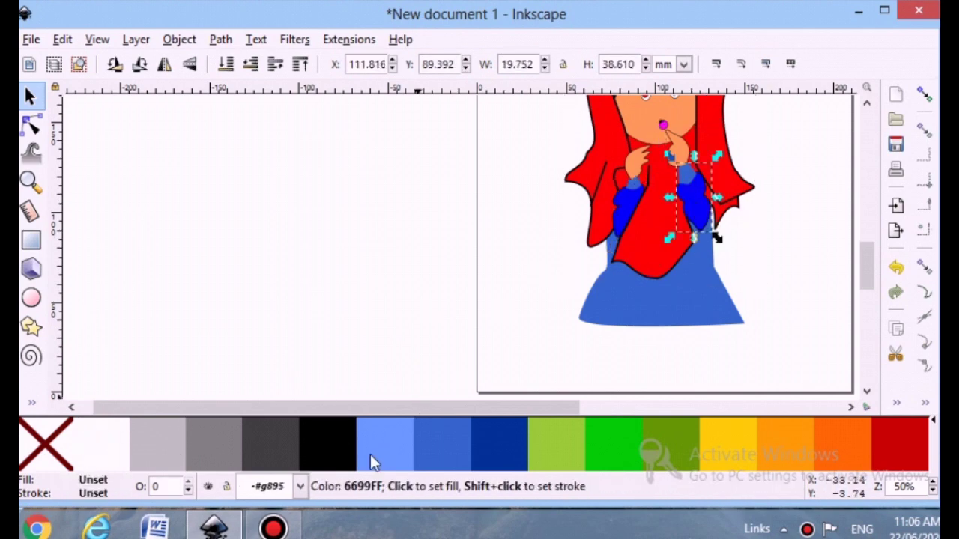
{"action": "left_click", "coordinate": [95, 448]}
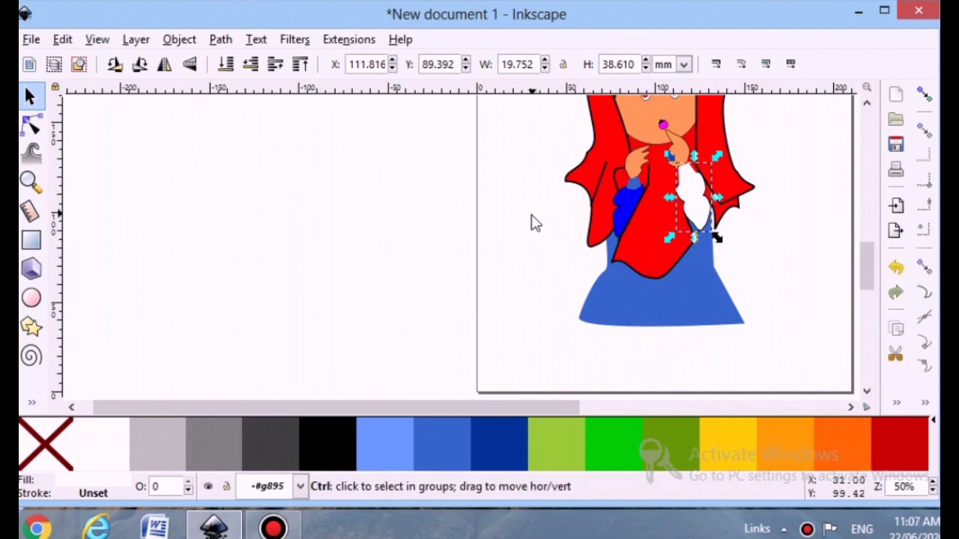
{"action": "key", "text": "ctrl+z"}
Fill only the puffed part of each sleeve with white FFFFFF, leaving the cuffs blue.
{"action": "double_click", "coordinate": [694, 181]}
{"action": "left_click", "coordinate": [692, 182]}
{"action": "left_click", "coordinate": [694, 215]}
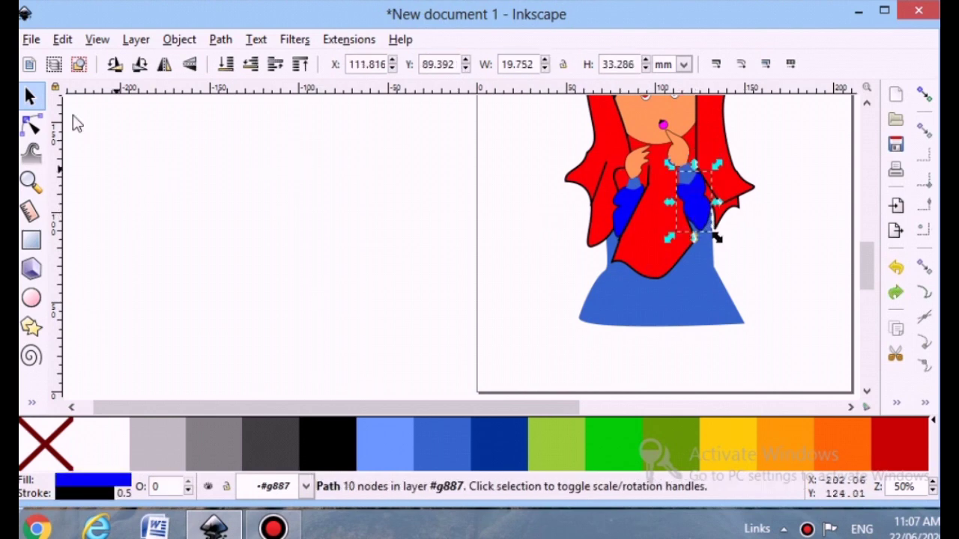
{"action": "left_click", "coordinate": [30, 126]}
{"action": "left_click", "coordinate": [123, 442]}
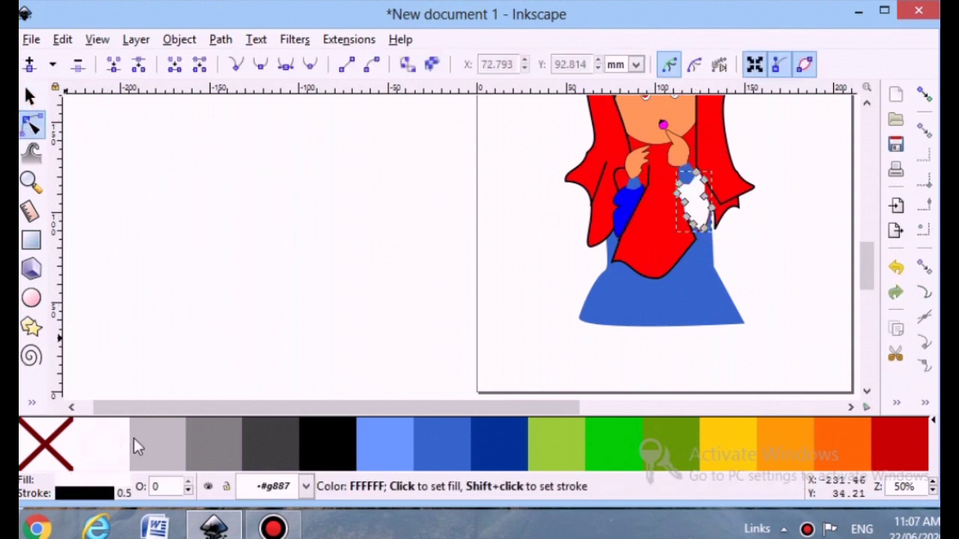
{"action": "left_click", "coordinate": [633, 210]}
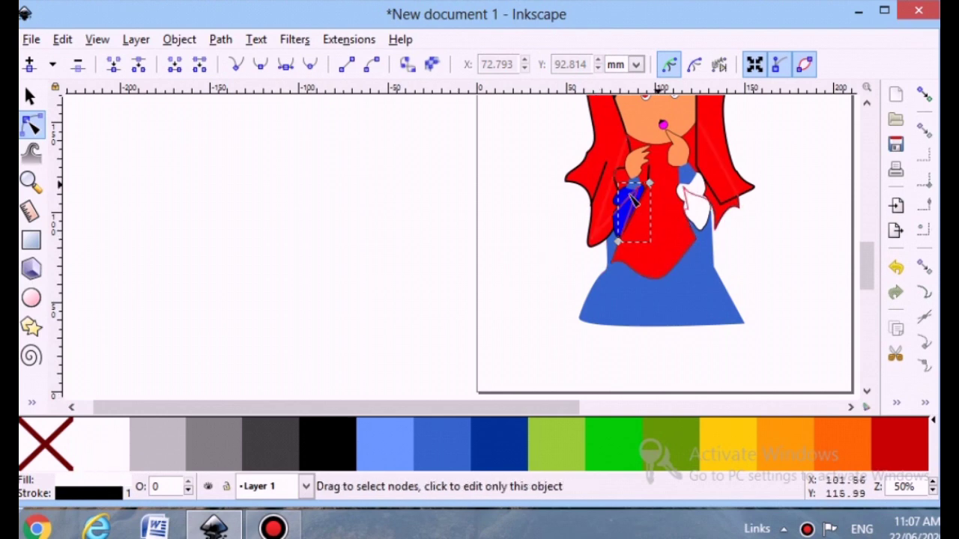
{"action": "left_click", "coordinate": [627, 212]}
{"action": "left_click", "coordinate": [101, 448]}
Curve the sides of the blue skirt inward and bend its bottom hem down into a rounded arc.
{"action": "left_click", "coordinate": [643, 318]}
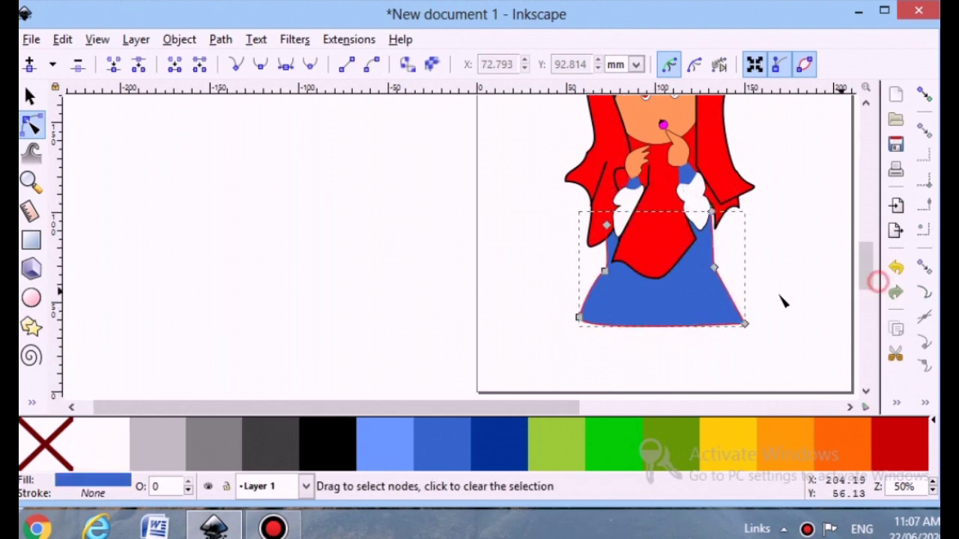
{"action": "left_click", "coordinate": [784, 300]}
{"action": "left_click", "coordinate": [620, 272]}
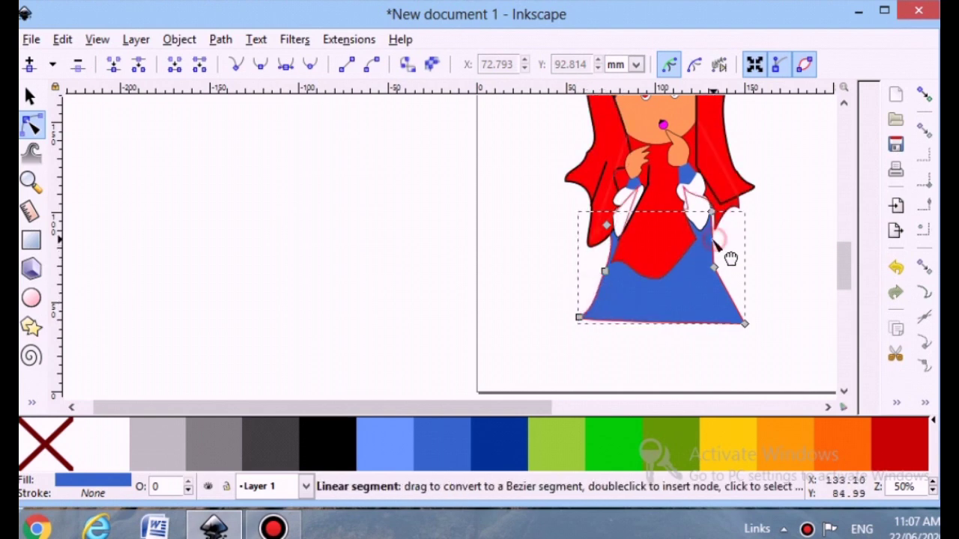
{"action": "left_click_drag", "start_coordinate": [664, 324], "coordinate": [657, 359]}
{"action": "left_click", "coordinate": [779, 256]}
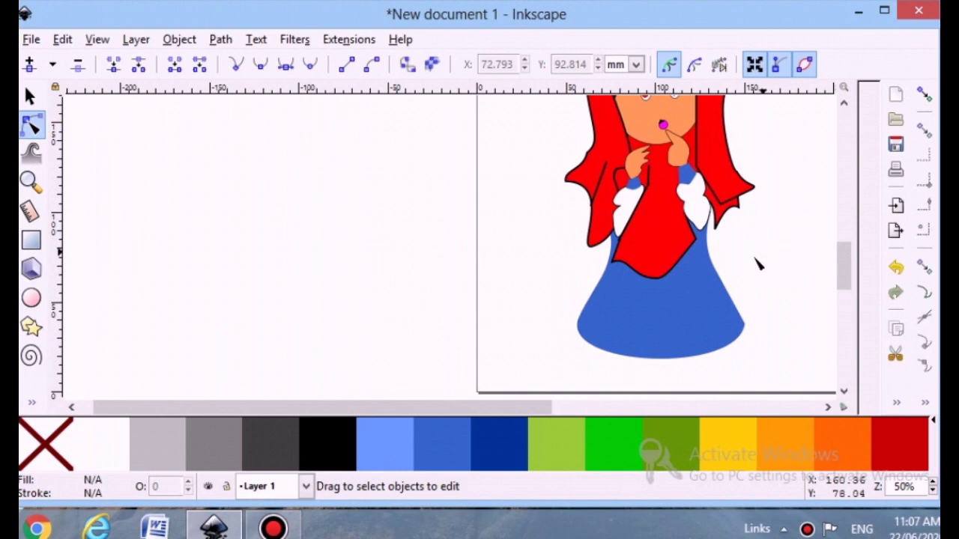
Move the whole girl figure up about 80 mm on the page to free space below the skirt.
{"action": "key", "text": "minus"}
{"action": "left_click_drag", "start_coordinate": [488, 111], "coordinate": [626, 339]}
{"action": "left_click", "coordinate": [572, 245]}
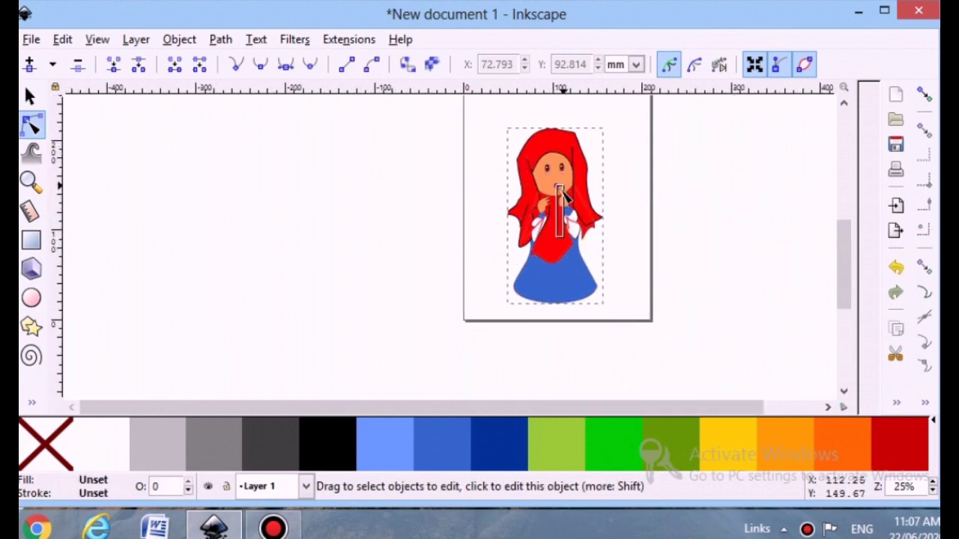
{"action": "left_click", "coordinate": [390, 131]}
{"action": "left_click", "coordinate": [30, 96]}
{"action": "left_click_drag", "start_coordinate": [467, 102], "coordinate": [631, 309]}
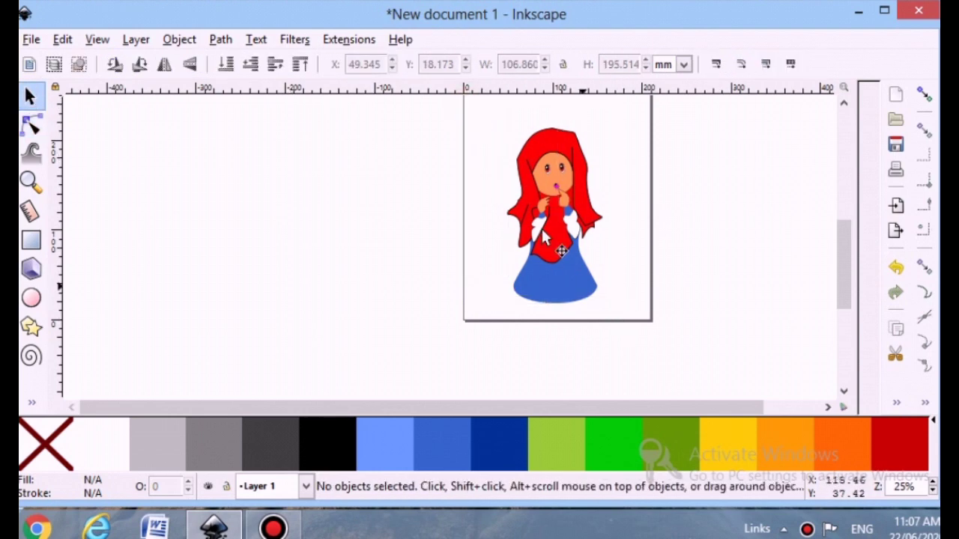
{"action": "left_click_drag", "start_coordinate": [495, 122], "coordinate": [608, 331]}
{"action": "left_click_drag", "start_coordinate": [560, 230], "coordinate": [565, 157]}
{"action": "left_click", "coordinate": [632, 265]}
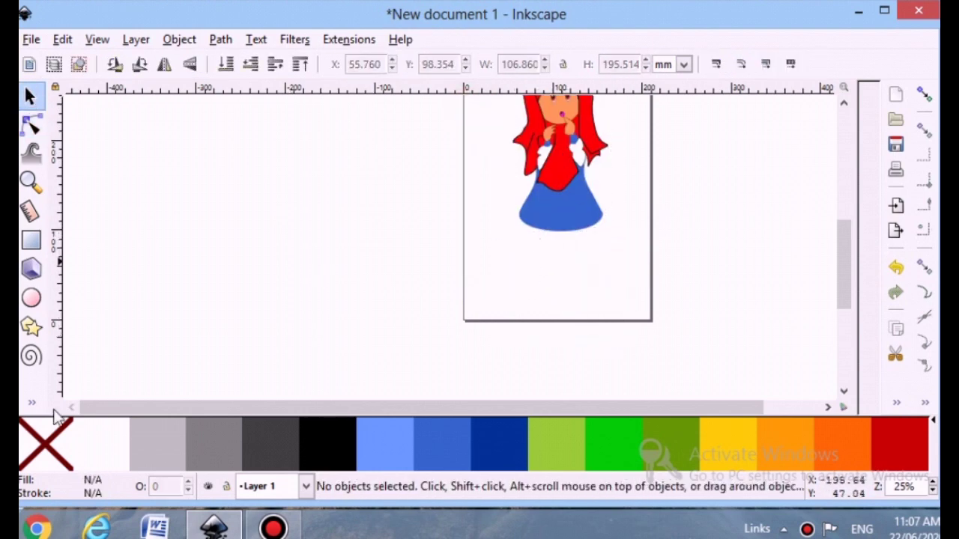
Draw a black four-cornered left leg about 31 mm wide and 29 mm high under the skirt with the Bezier tool.
{"action": "left_click", "coordinate": [30, 239]}
{"action": "left_click", "coordinate": [31, 402]}
{"action": "left_click", "coordinate": [82, 238]}
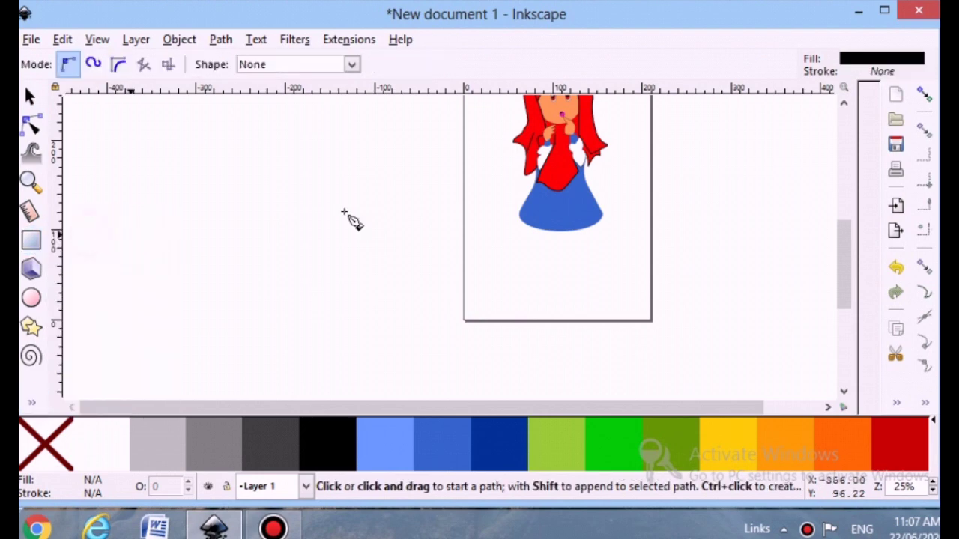
{"action": "left_click", "coordinate": [533, 226]}
{"action": "left_click", "coordinate": [555, 249]}
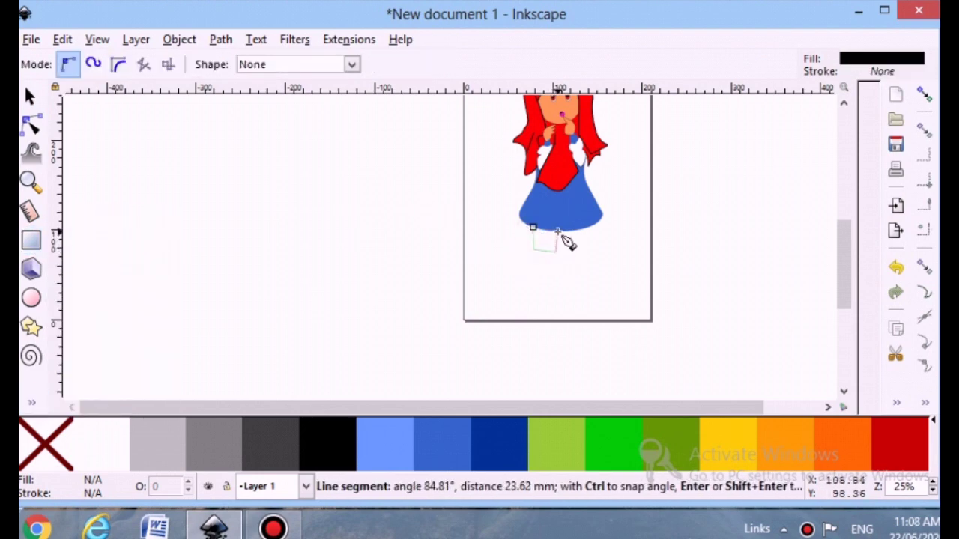
{"action": "left_click", "coordinate": [562, 231]}
{"action": "key", "text": "Return"}
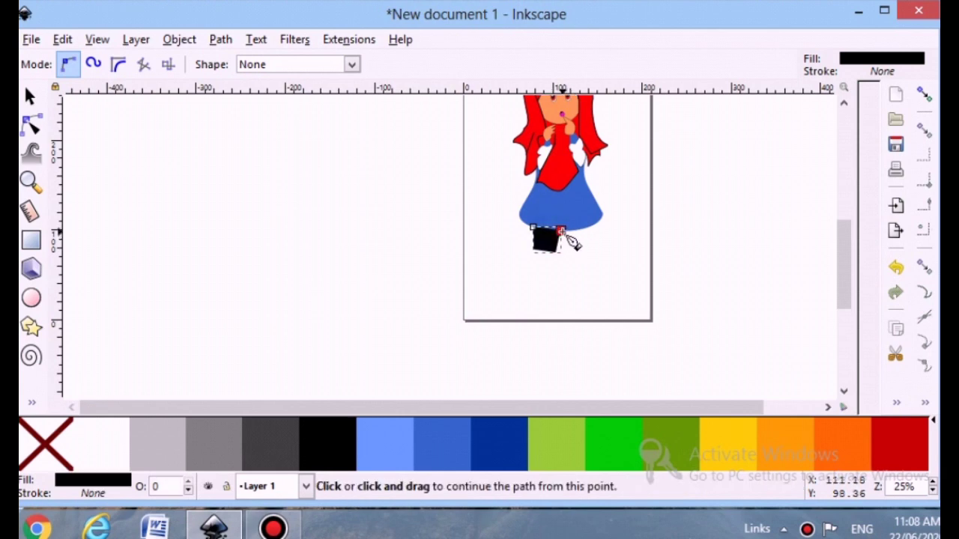
Draw a matching four-cornered right leg about 30 mm wide and 35 mm high beside the left one.
{"action": "left_click_drag", "start_coordinate": [568, 233], "coordinate": [573, 243]}
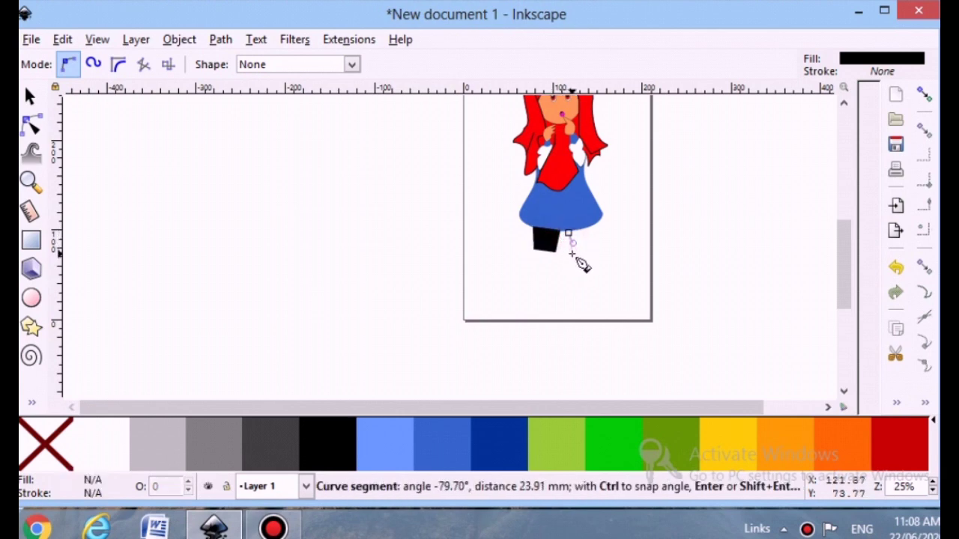
{"action": "key", "text": "Escape"}
{"action": "left_click", "coordinate": [570, 233]}
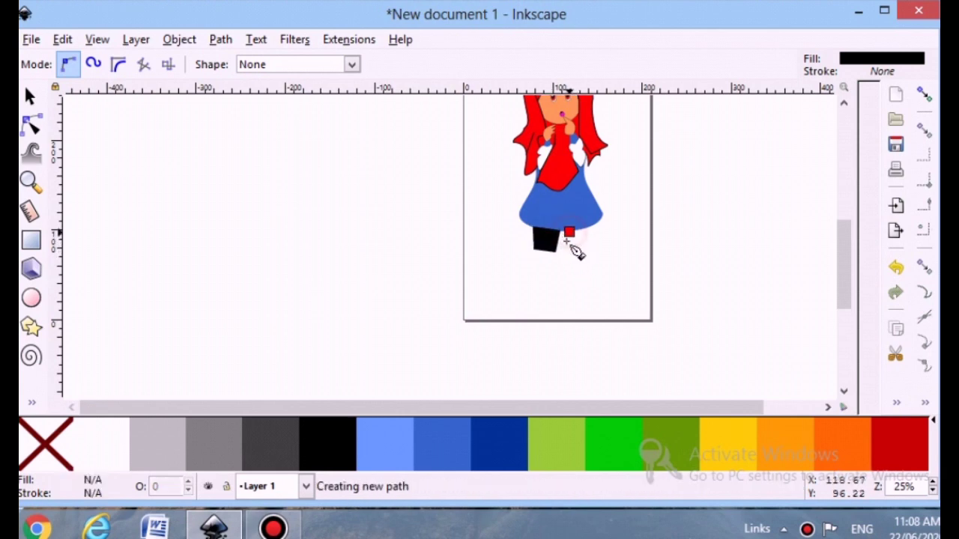
{"action": "left_click", "coordinate": [574, 255]}
{"action": "left_click", "coordinate": [594, 253]}
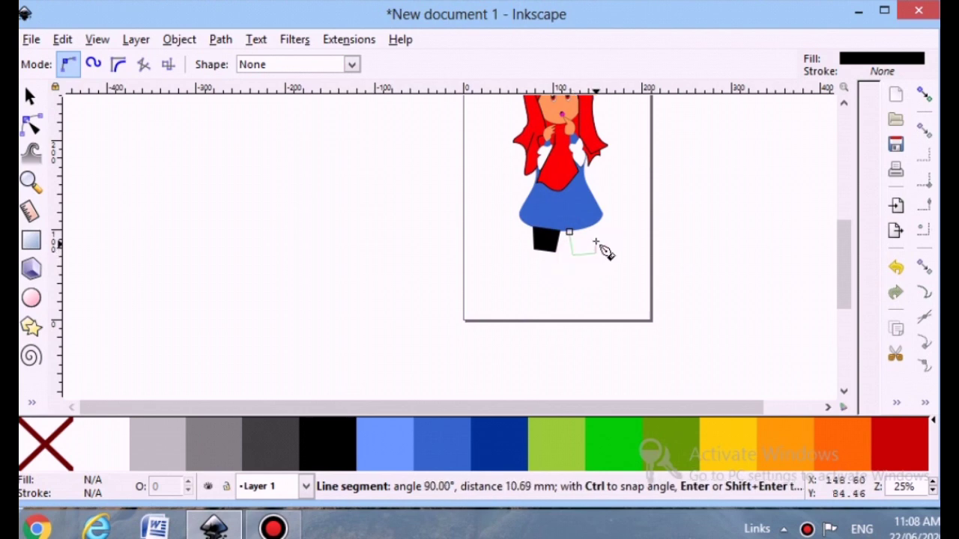
{"action": "left_click", "coordinate": [595, 225]}
{"action": "key", "text": "Return"}
Shift the right leg closer to the left leg and lower both legs behind the blue skirt.
{"action": "left_click", "coordinate": [30, 96]}
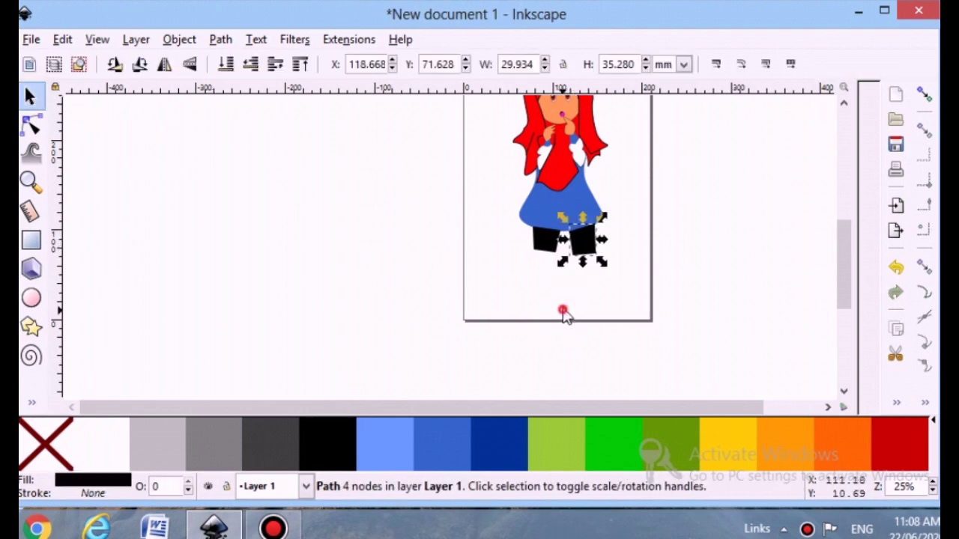
{"action": "left_click", "coordinate": [563, 312]}
{"action": "left_click", "coordinate": [583, 257]}
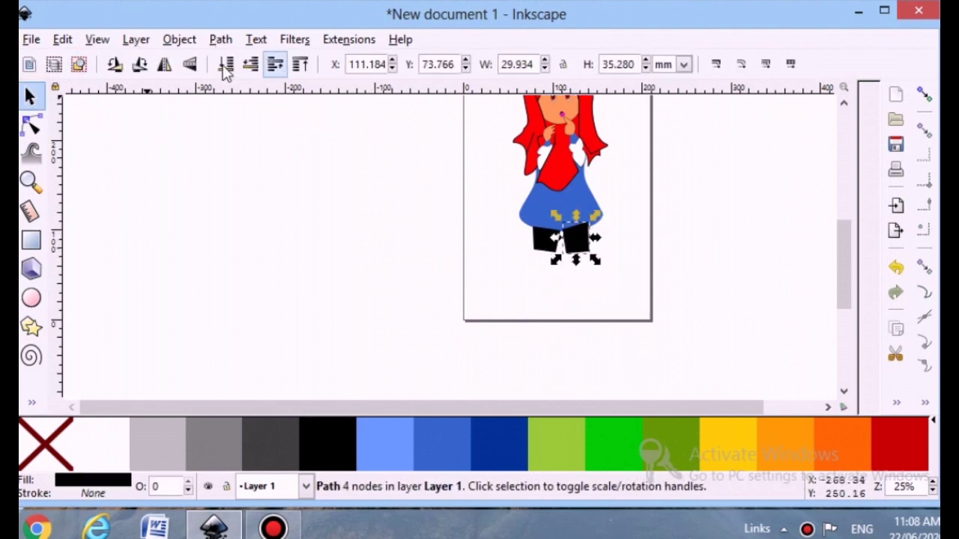
{"action": "left_click", "coordinate": [440, 301]}
{"action": "left_click", "coordinate": [547, 241]}
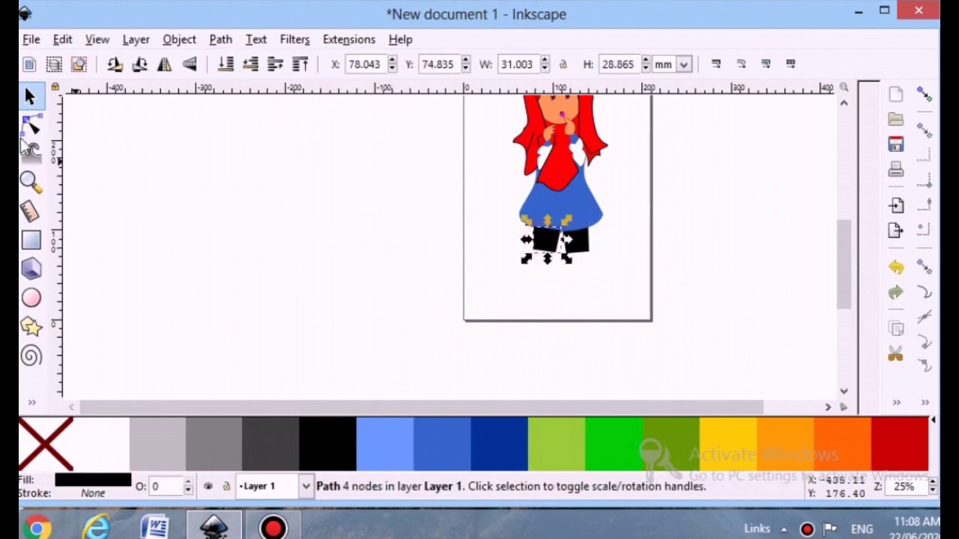
Bend the bottom edges of both legs downward into rounded curves.
{"action": "key", "text": "n"}
{"action": "left_click", "coordinate": [547, 251]}
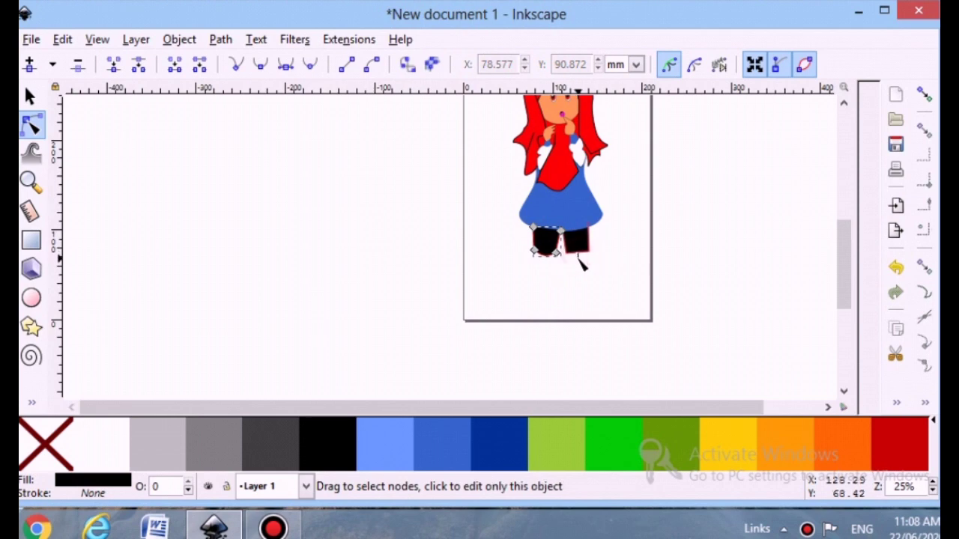
{"action": "left_click", "coordinate": [575, 243]}
{"action": "left_click", "coordinate": [433, 289]}
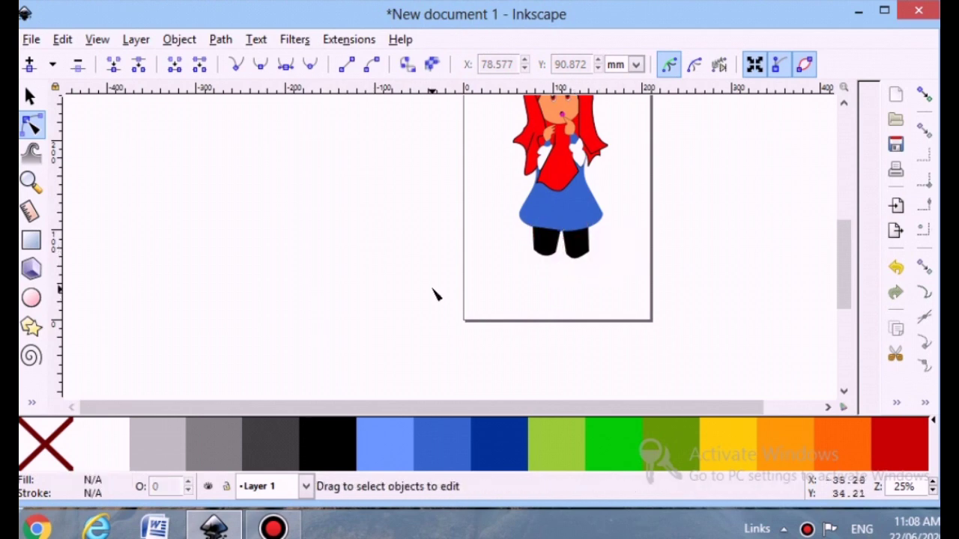
Fill both black legs with dark blue, one shade darker than the skirt.
{"action": "left_click", "coordinate": [32, 403]}
{"action": "left_click", "coordinate": [79, 238]}
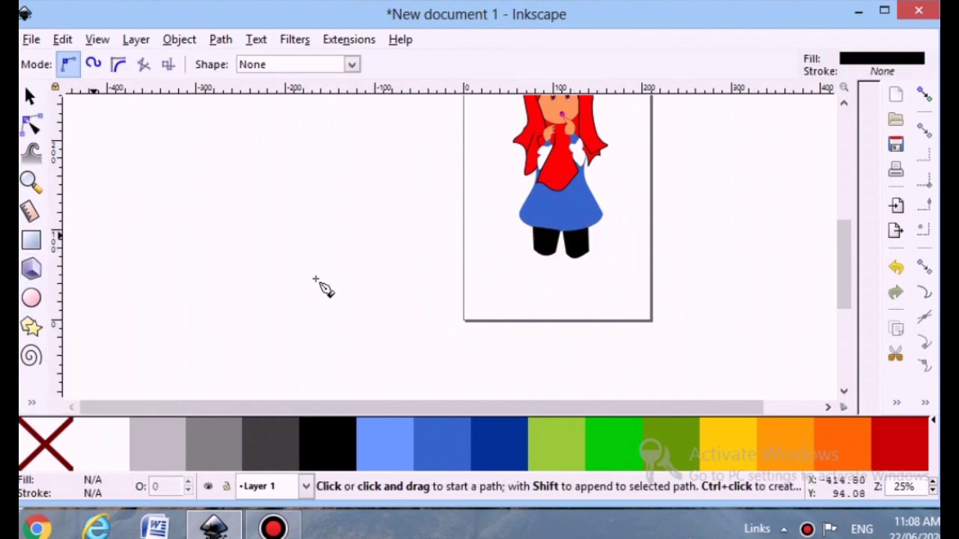
{"action": "key", "text": "plus"}
{"action": "key", "text": "plus"}
{"action": "left_click", "coordinate": [68, 111]}
{"action": "left_click", "coordinate": [30, 96]}
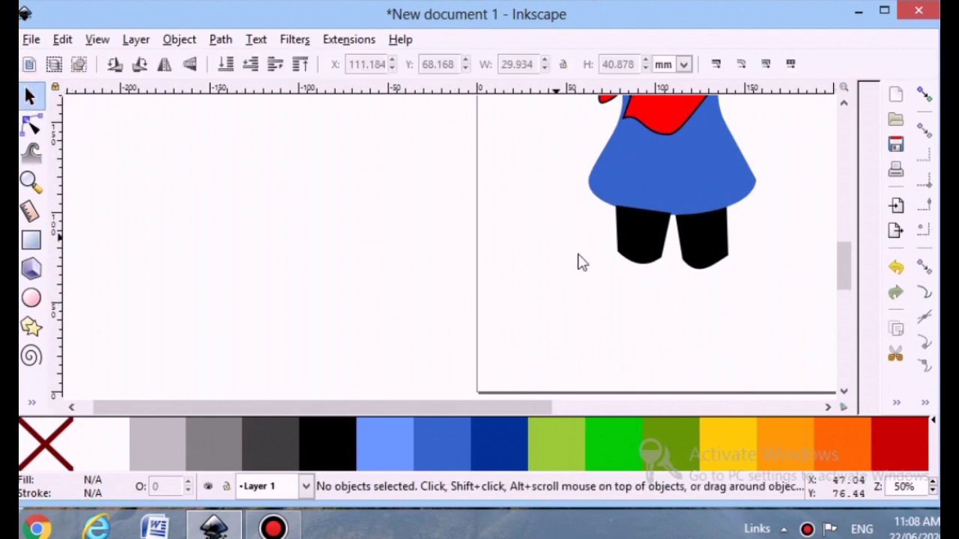
{"action": "left_click", "coordinate": [635, 243]}
{"action": "left_click", "coordinate": [494, 460]}
{"action": "left_click", "coordinate": [684, 248]}
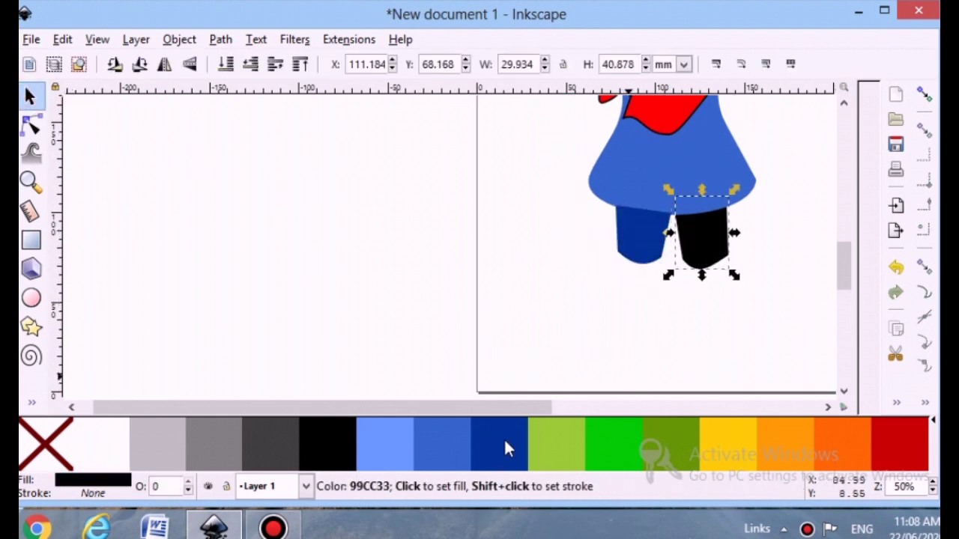
{"action": "left_click", "coordinate": [507, 447]}
{"action": "left_click", "coordinate": [646, 283]}
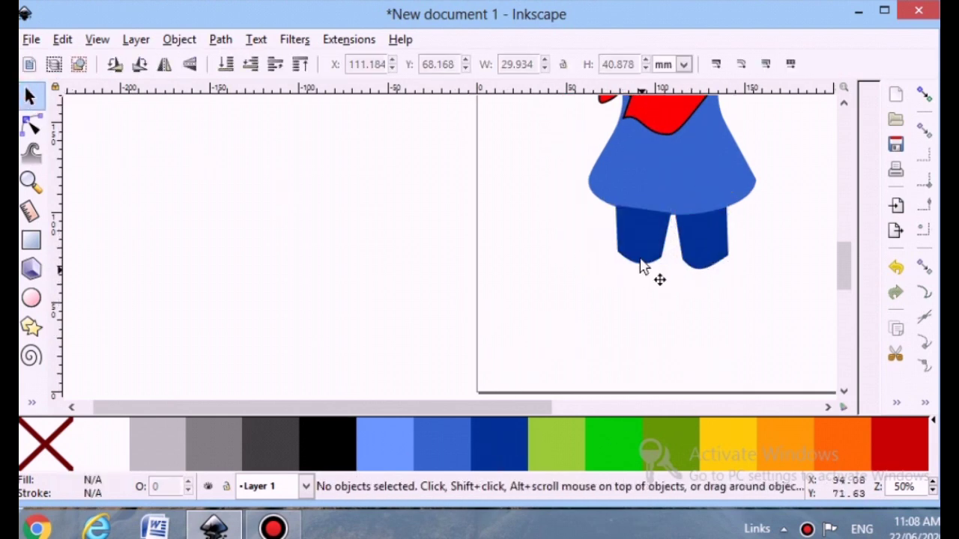
Draw a four-point shoe outline at the bottom of the left leg, with its toe pointing outward.
{"action": "left_click", "coordinate": [32, 403]}
{"action": "left_click", "coordinate": [79, 238]}
{"action": "left_click", "coordinate": [615, 251]}
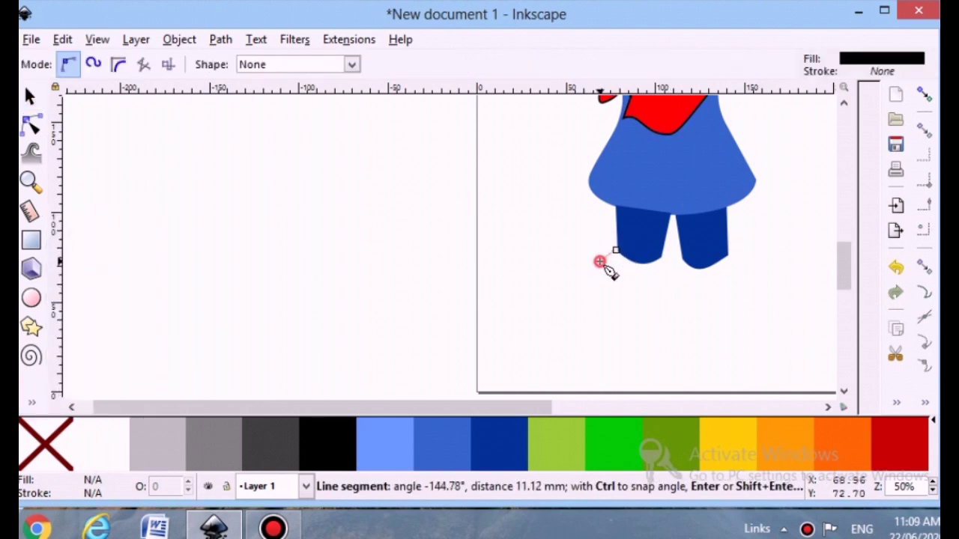
{"action": "left_click", "coordinate": [600, 262]}
{"action": "left_click", "coordinate": [610, 283]}
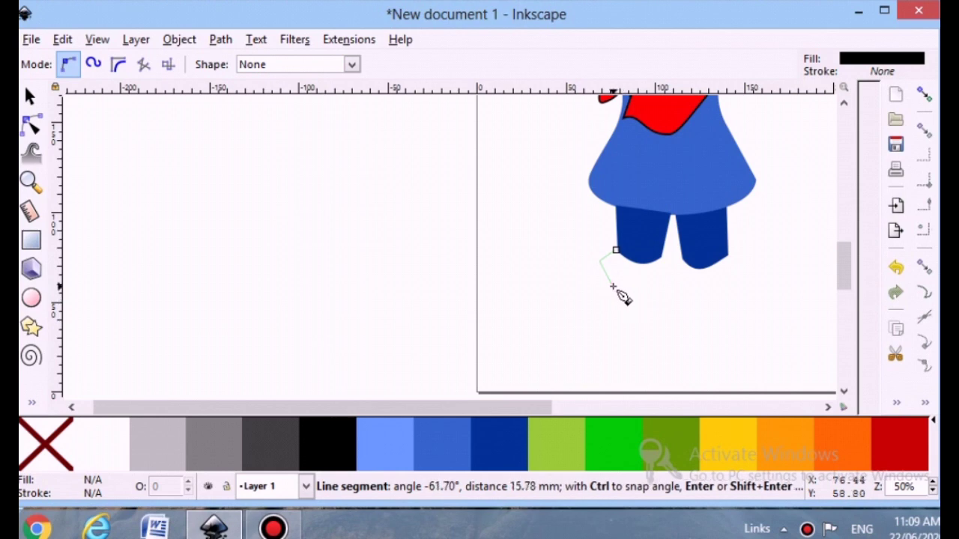
{"action": "key", "text": "BackSpace"}
{"action": "left_click", "coordinate": [661, 273]}
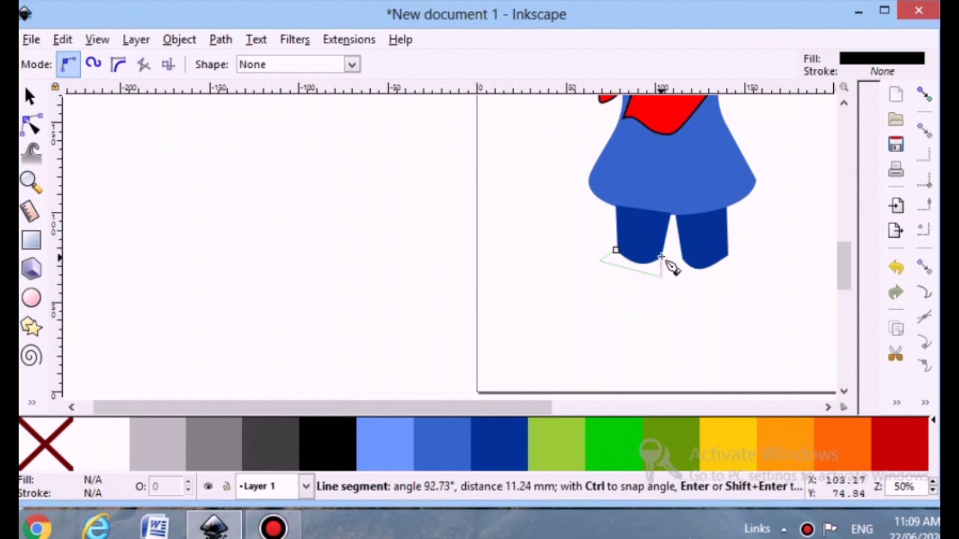
{"action": "left_click", "coordinate": [662, 258]}
Bend the left shoe's sole down into a rounded toe and fill the shoe with dark red.
{"action": "left_click", "coordinate": [32, 124]}
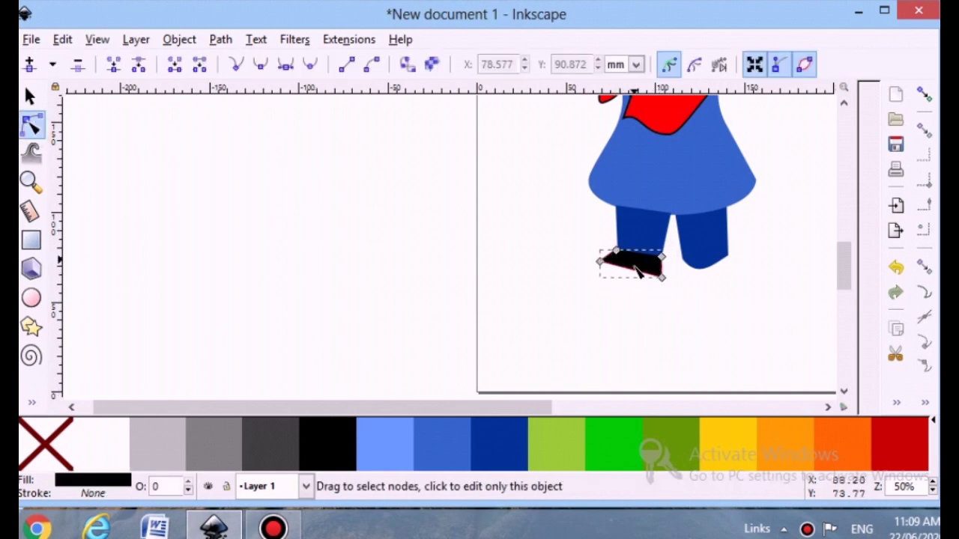
{"action": "left_click_drag", "start_coordinate": [633, 271], "coordinate": [610, 289]}
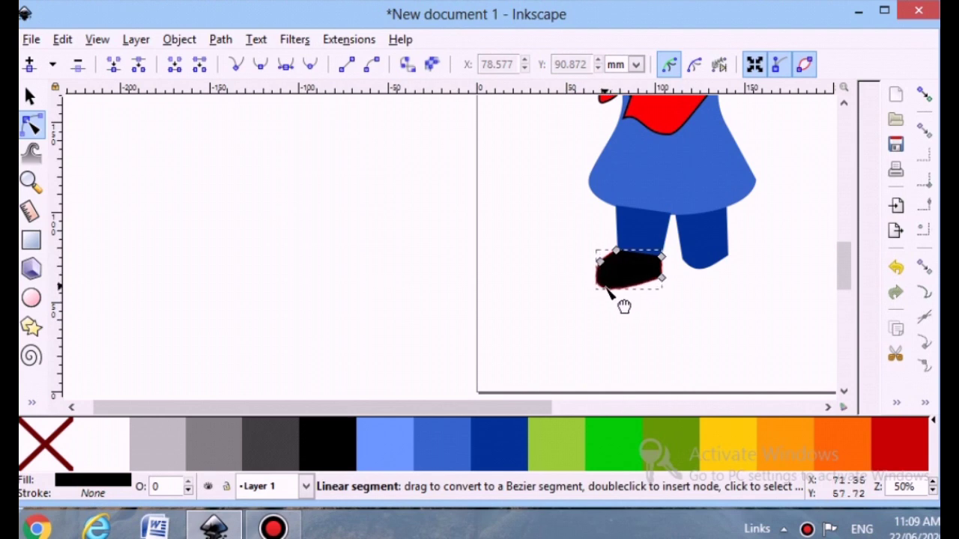
{"action": "left_click", "coordinate": [905, 450]}
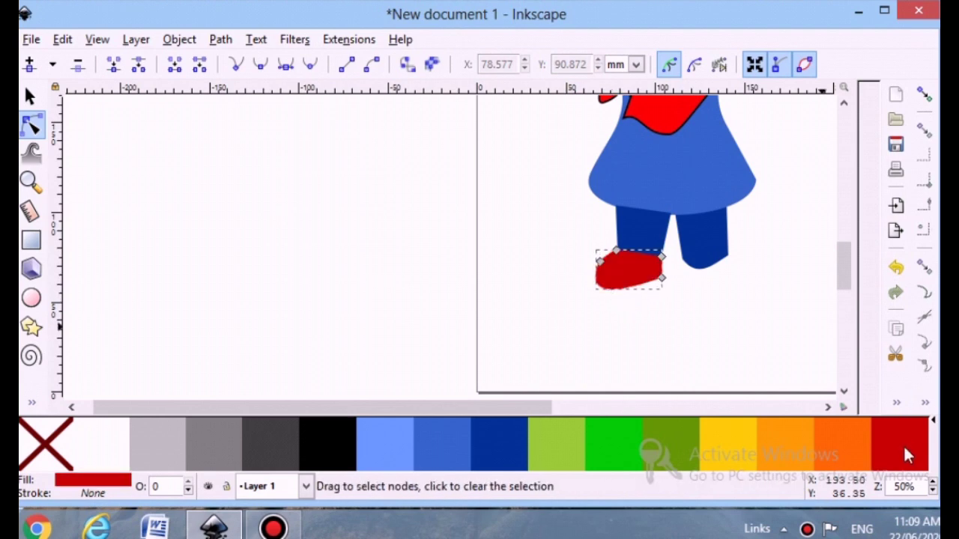
Duplicate the red shoe, flip the copy horizontally and place it below the right leg.
{"action": "right_click", "coordinate": [636, 280]}
{"action": "left_click", "coordinate": [33, 96]}
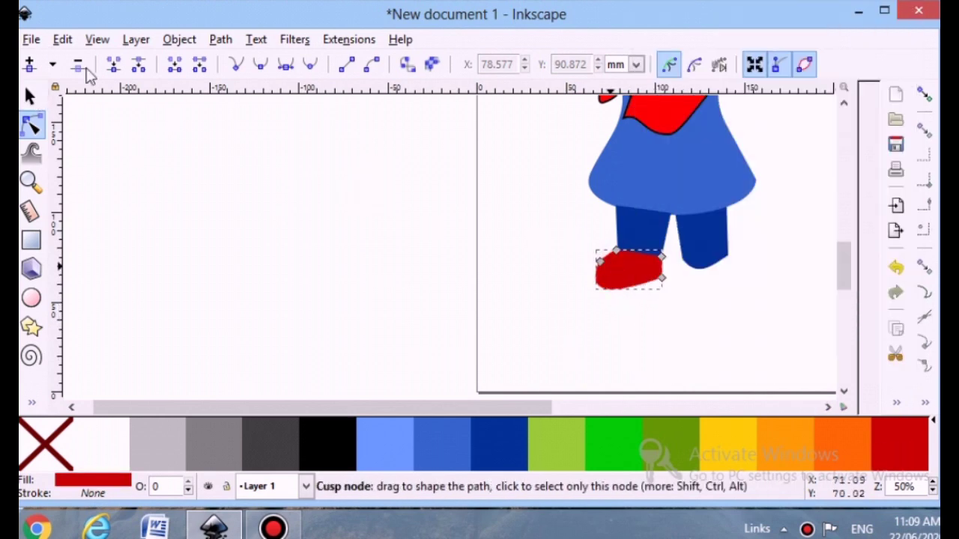
{"action": "left_click", "coordinate": [32, 97]}
{"action": "right_click", "coordinate": [628, 273]}
{"action": "left_click", "coordinate": [675, 100]}
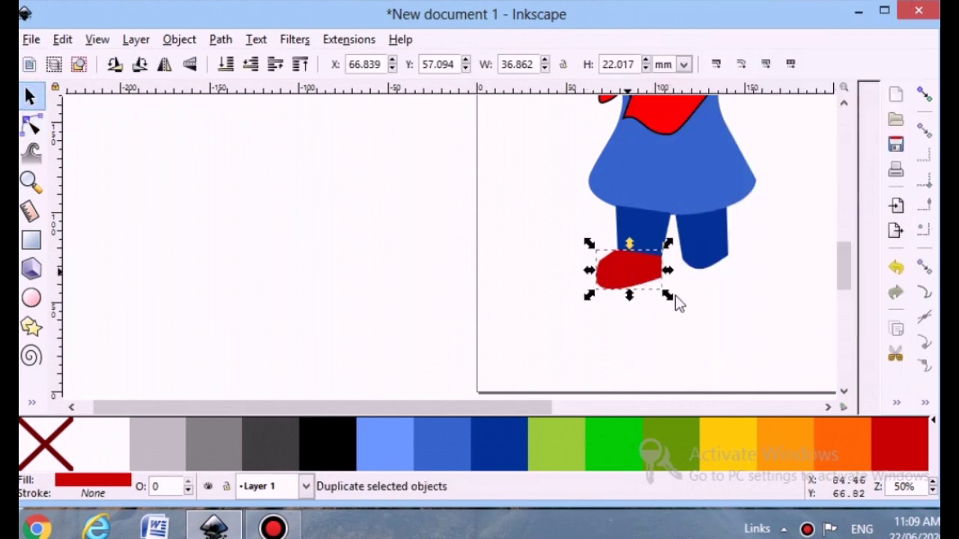
{"action": "left_click_drag", "start_coordinate": [638, 290], "coordinate": [734, 284]}
{"action": "double_click", "coordinate": [734, 285]}
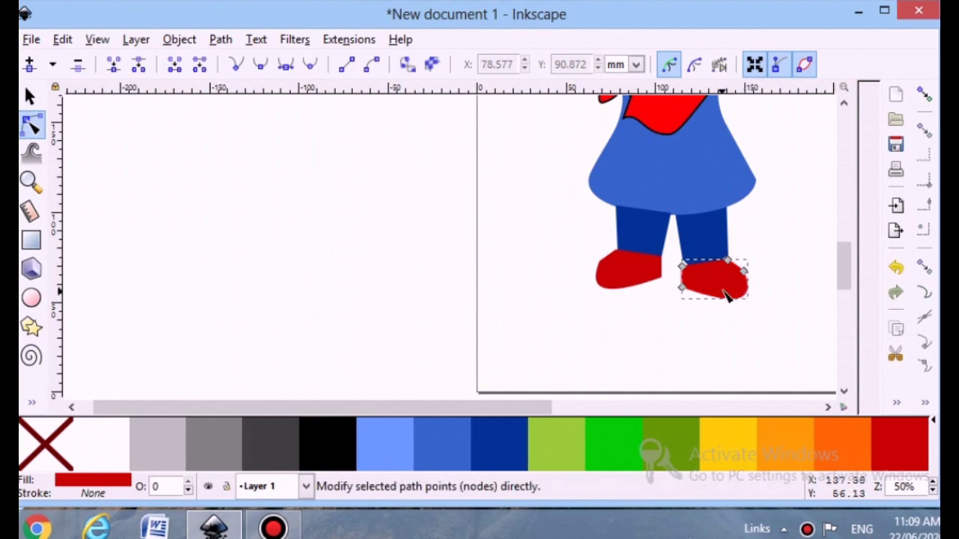
Raise the right shoe to X 116.016, Y 56.025 mm so it covers the bottom of the right leg.
{"action": "left_click", "coordinate": [672, 276]}
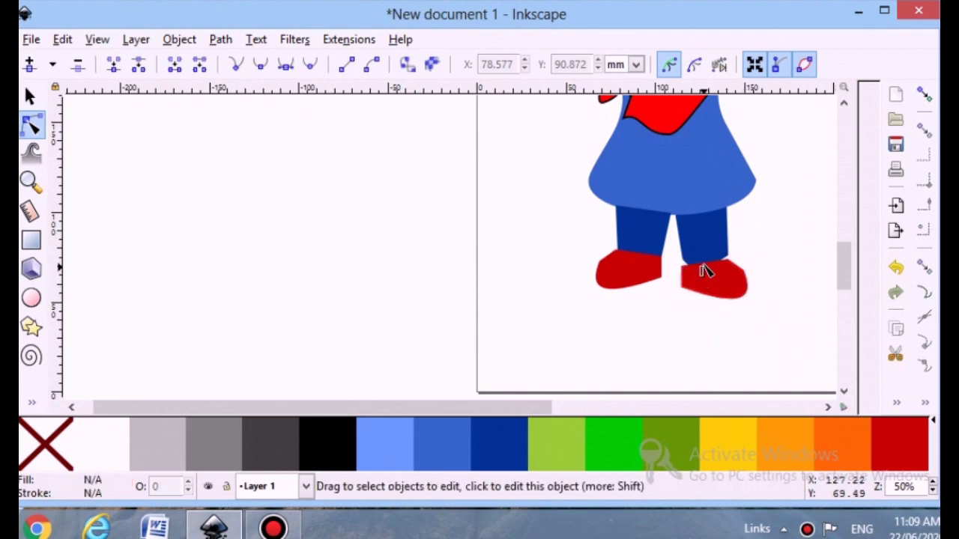
{"action": "left_click", "coordinate": [31, 97]}
{"action": "left_click", "coordinate": [709, 267]}
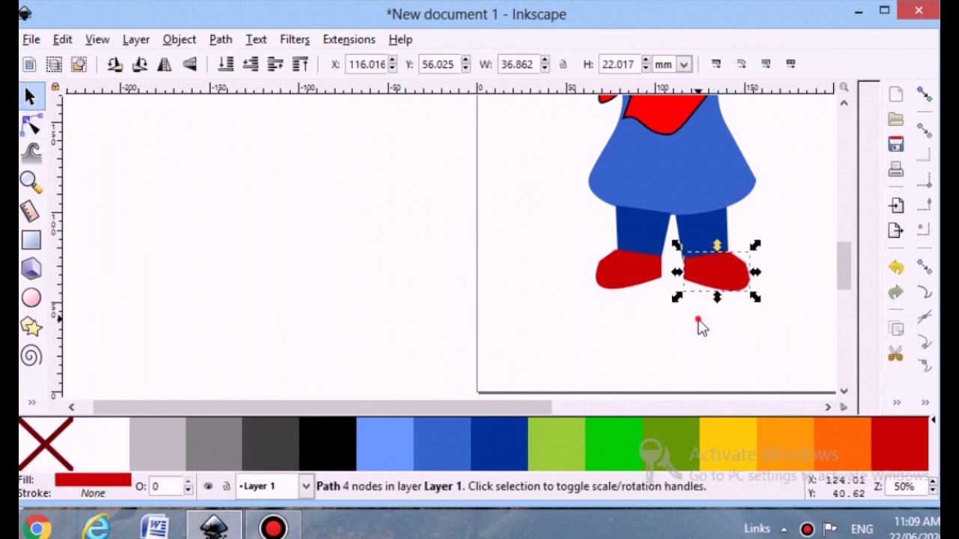
{"action": "left_click", "coordinate": [696, 325]}
Round the inner ends of both red shoes and adjust the lower inner corner of the left shoe.
{"action": "left_click", "coordinate": [30, 128]}
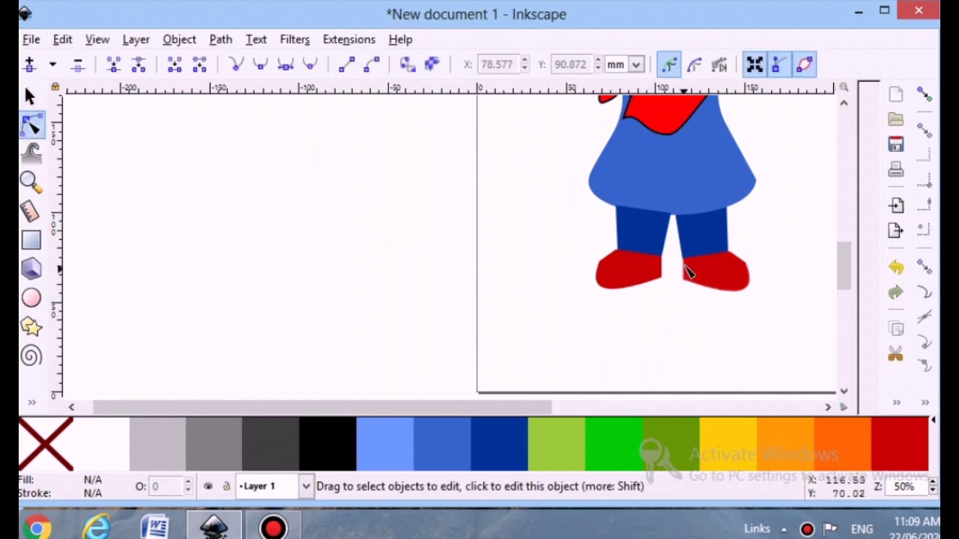
{"action": "left_click", "coordinate": [689, 274]}
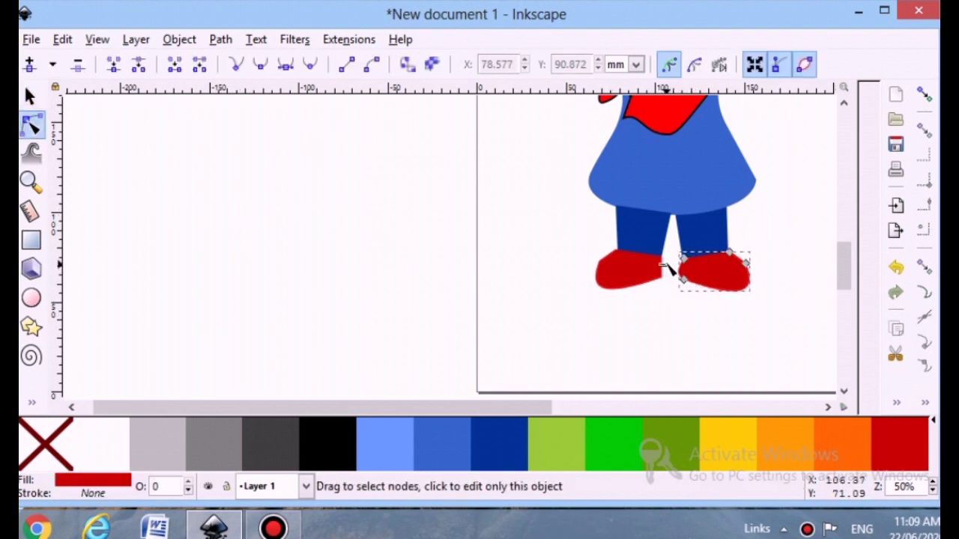
{"action": "left_click", "coordinate": [615, 273]}
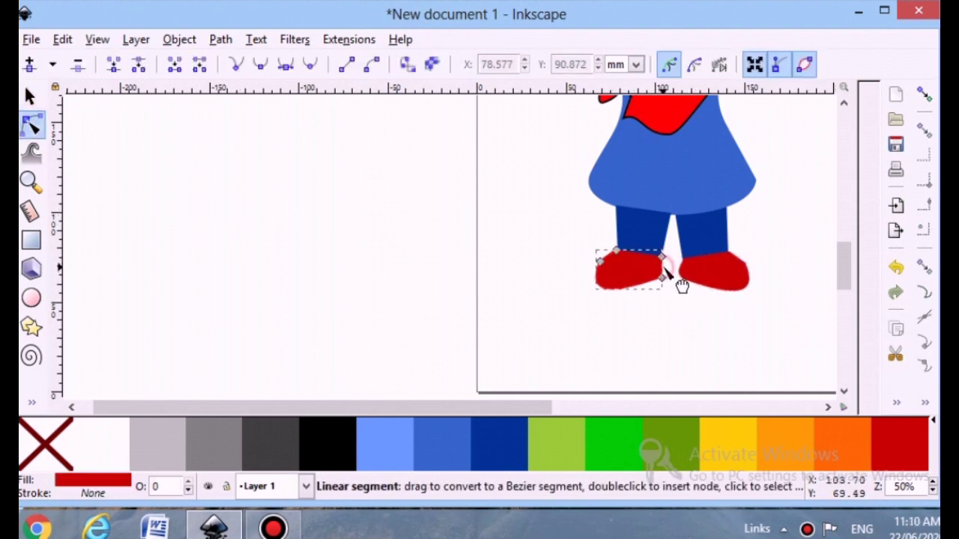
{"action": "left_click", "coordinate": [668, 305]}
{"action": "left_click", "coordinate": [660, 279]}
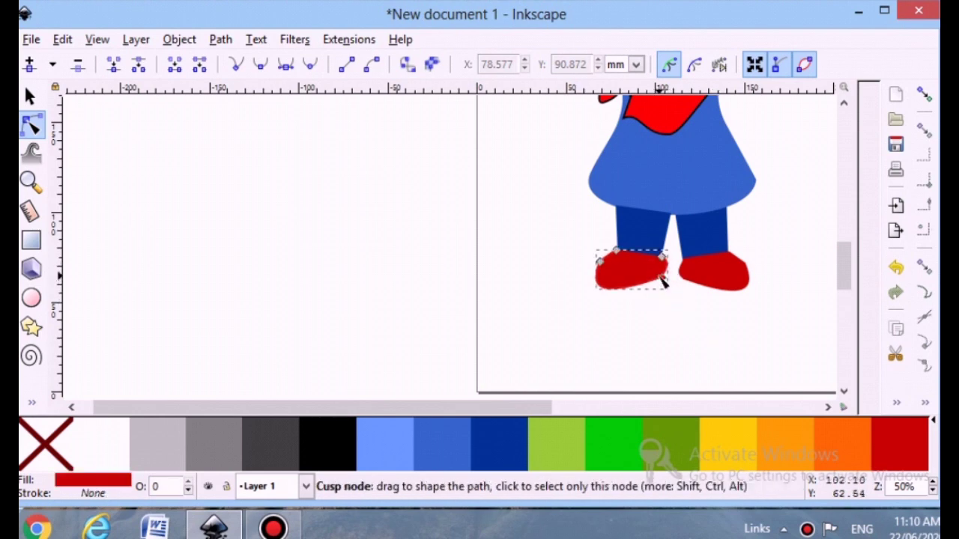
{"action": "left_click_drag", "start_coordinate": [662, 277], "coordinate": [668, 288]}
{"action": "left_click", "coordinate": [792, 315]}
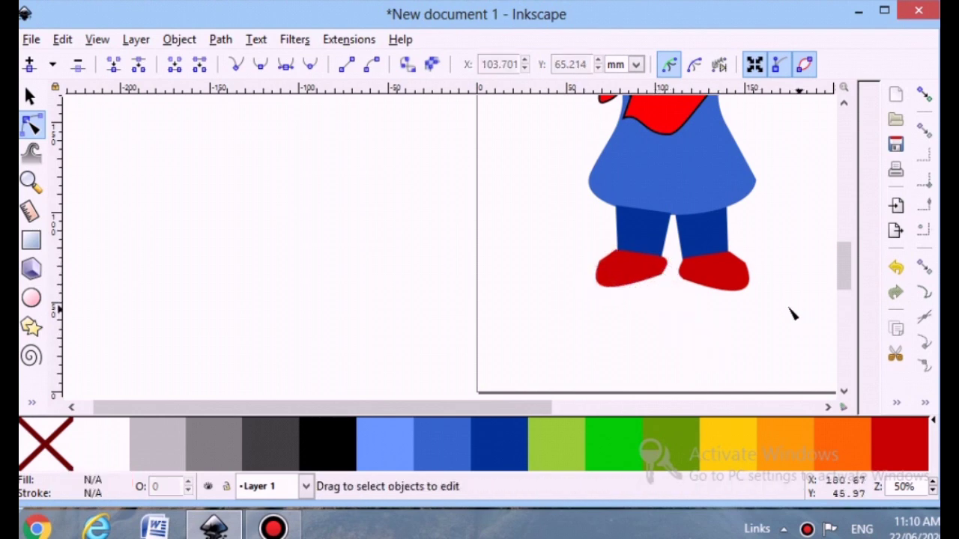
{"action": "scroll", "coordinate": [767, 304], "scroll_direction": "up", "scroll_amount": 3}
{"action": "scroll", "coordinate": [766, 309], "scroll_direction": "down", "scroll_amount": 2}
{"action": "scroll", "coordinate": [771, 304], "scroll_direction": "down", "scroll_amount": 3}
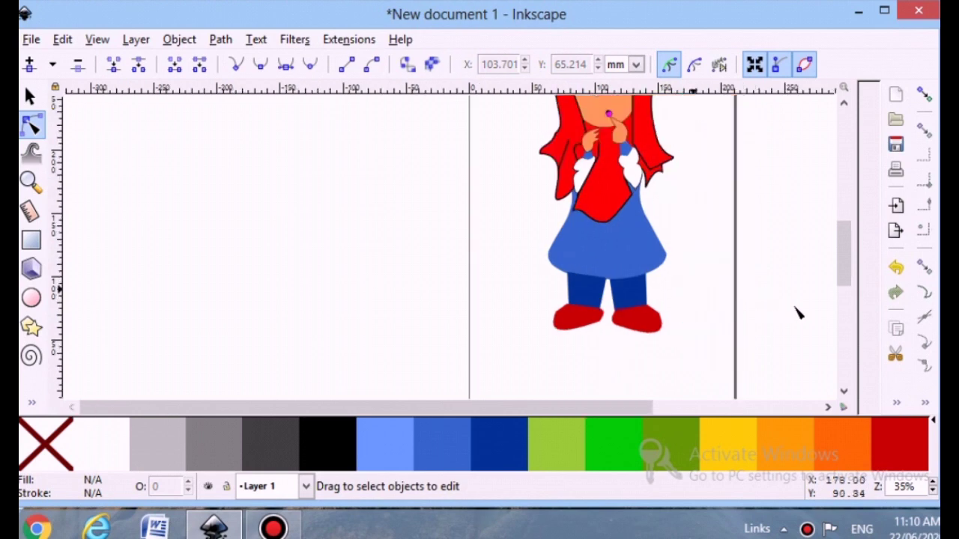
Select all parts of the girl on the page and group them into one object.
{"action": "left_click", "coordinate": [30, 96]}
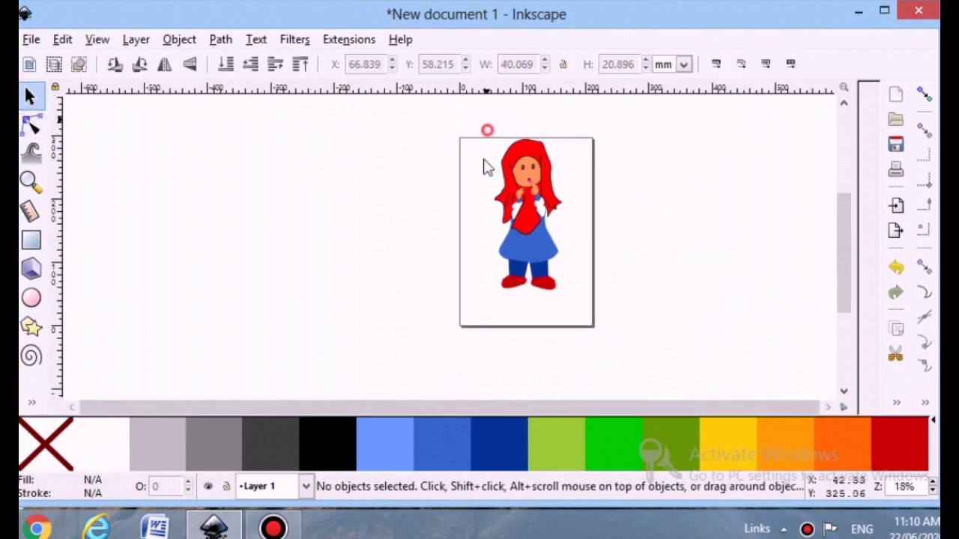
{"action": "left_click_drag", "start_coordinate": [487, 130], "coordinate": [606, 336]}
{"action": "left_click", "coordinate": [642, 313]}
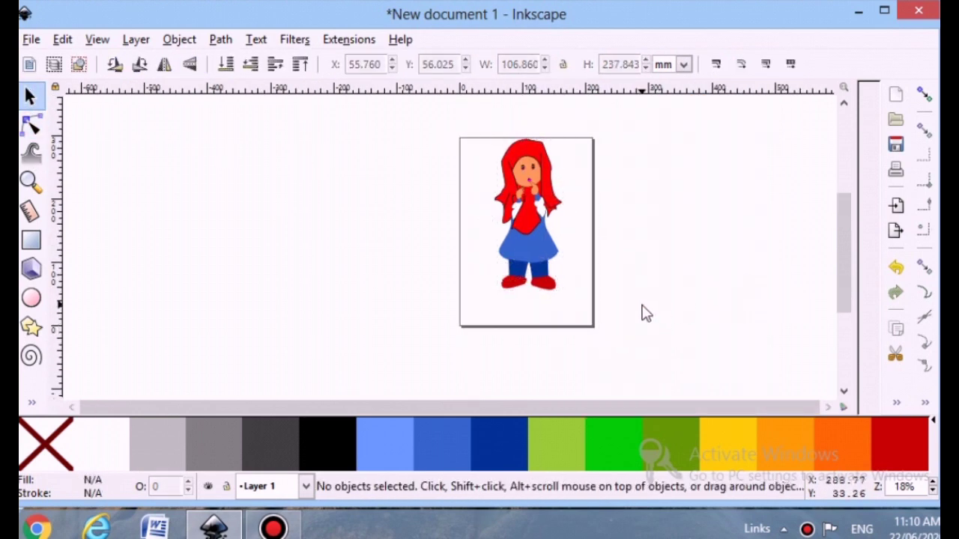
{"action": "scroll", "coordinate": [644, 313], "scroll_direction": "up", "scroll_amount": 2}
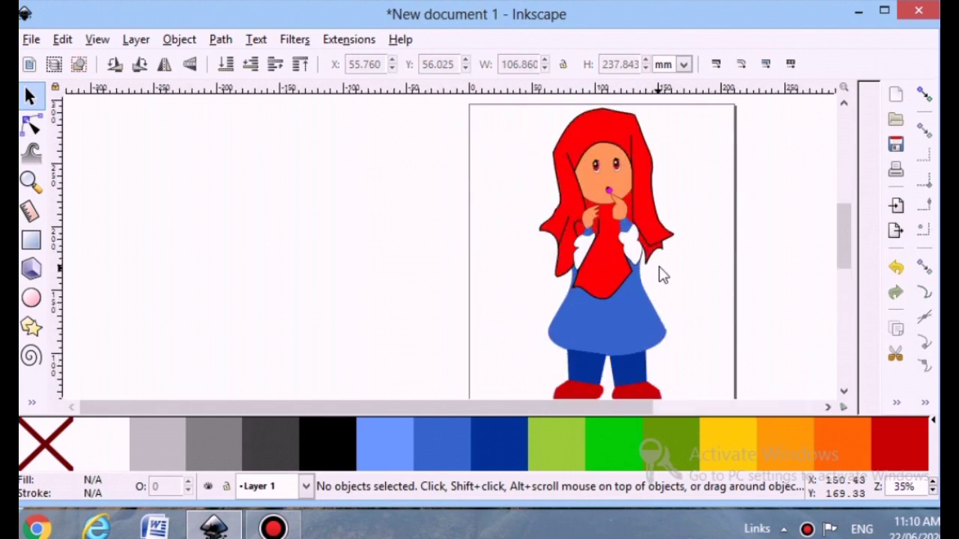
{"action": "scroll", "coordinate": [667, 277], "scroll_direction": "down", "scroll_amount": 1}
{"action": "left_click", "coordinate": [31, 402]}
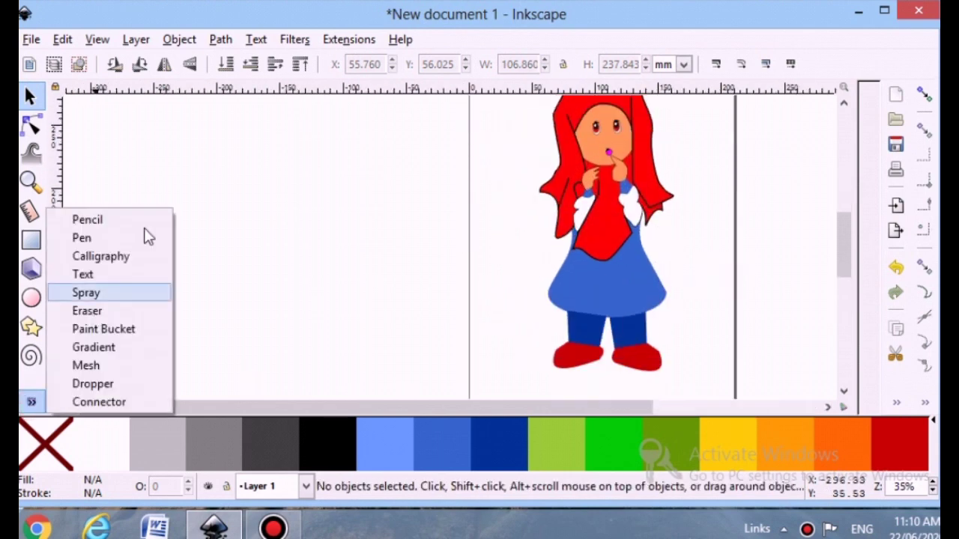
{"action": "left_click", "coordinate": [146, 237]}
{"action": "left_click", "coordinate": [580, 288]}
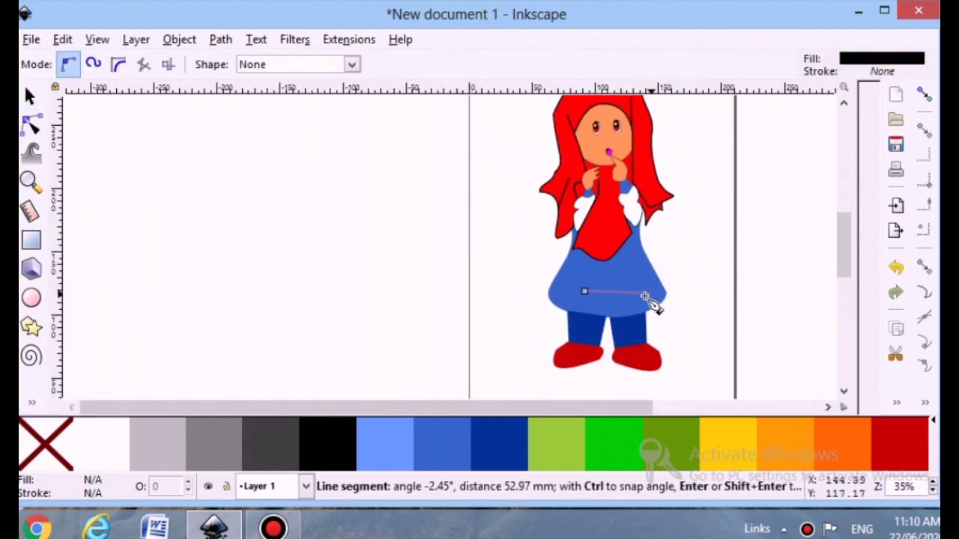
{"action": "key", "text": "Escape"}
{"action": "key", "text": "s"}
Select the blue skirt inside the nested groups and give it a flat-colour stroke.
{"action": "left_click", "coordinate": [559, 298]}
{"action": "double_click", "coordinate": [599, 289]}
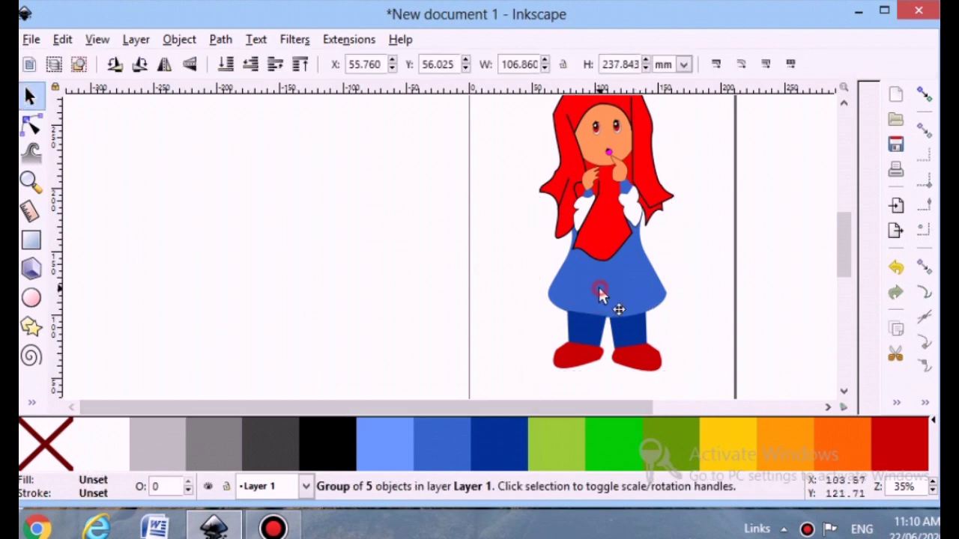
{"action": "double_click", "coordinate": [599, 290]}
{"action": "double_click", "coordinate": [600, 290]}
{"action": "left_click", "coordinate": [598, 285]}
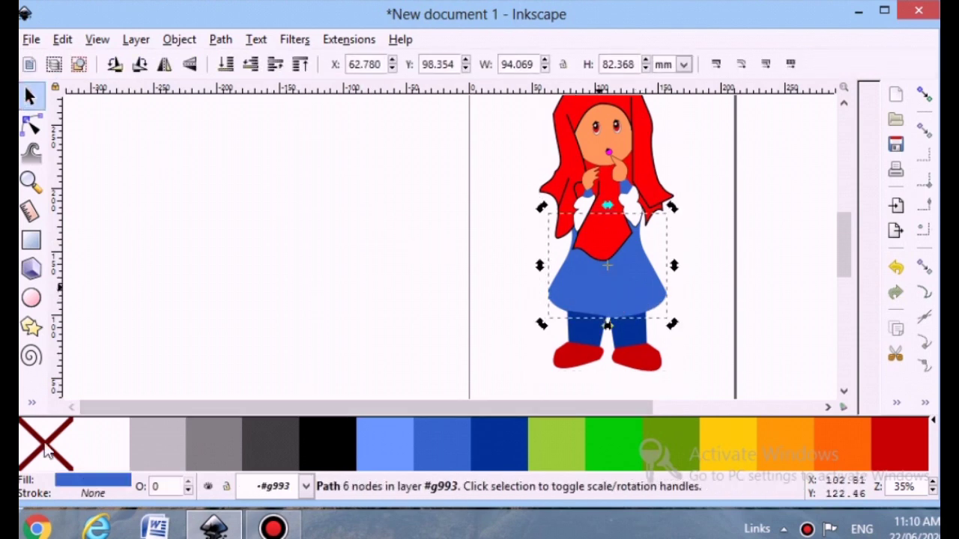
{"action": "left_click", "coordinate": [81, 494]}
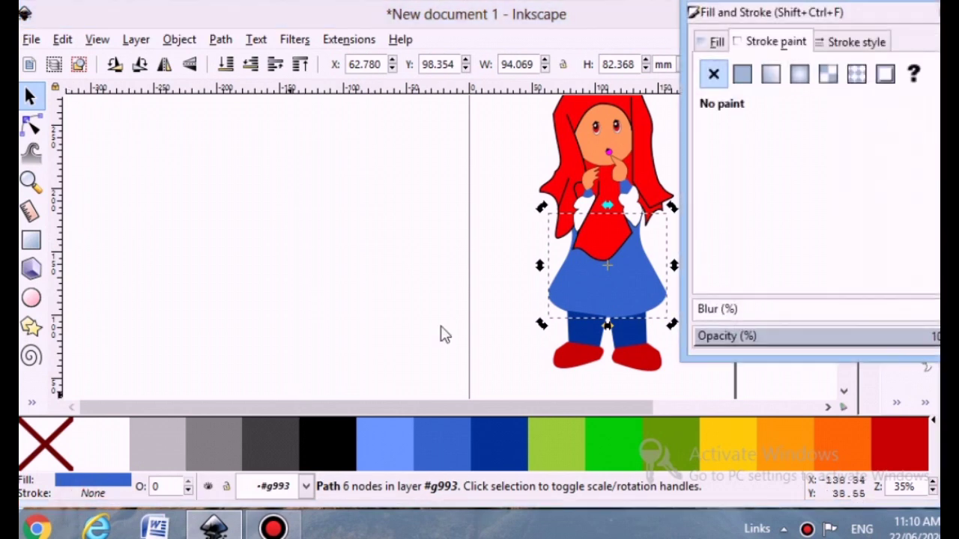
{"action": "left_click", "coordinate": [742, 73]}
Try linear gradients on the skirt's stroke and fill with a stroke width of 0.5 mm.
{"action": "left_click", "coordinate": [774, 76]}
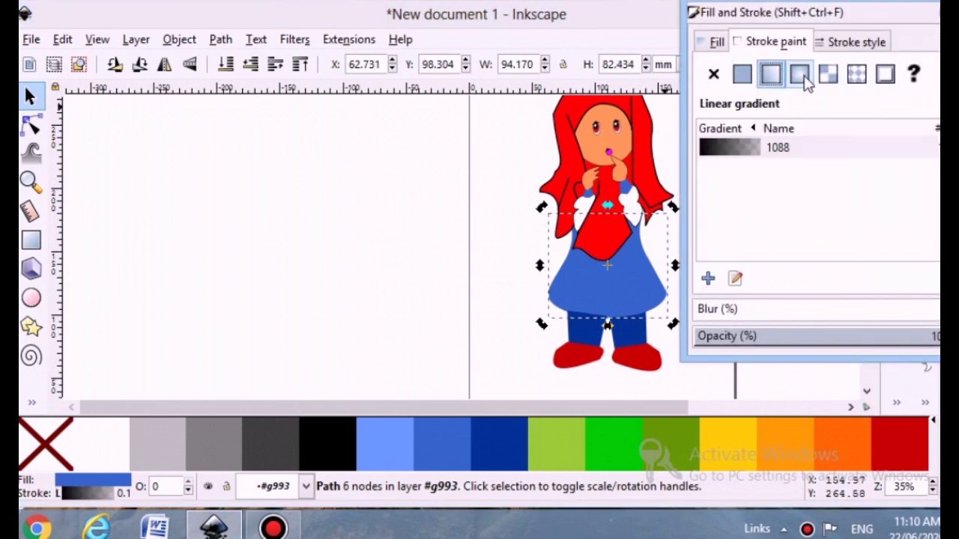
{"action": "left_click", "coordinate": [712, 42]}
{"action": "left_click", "coordinate": [771, 74]}
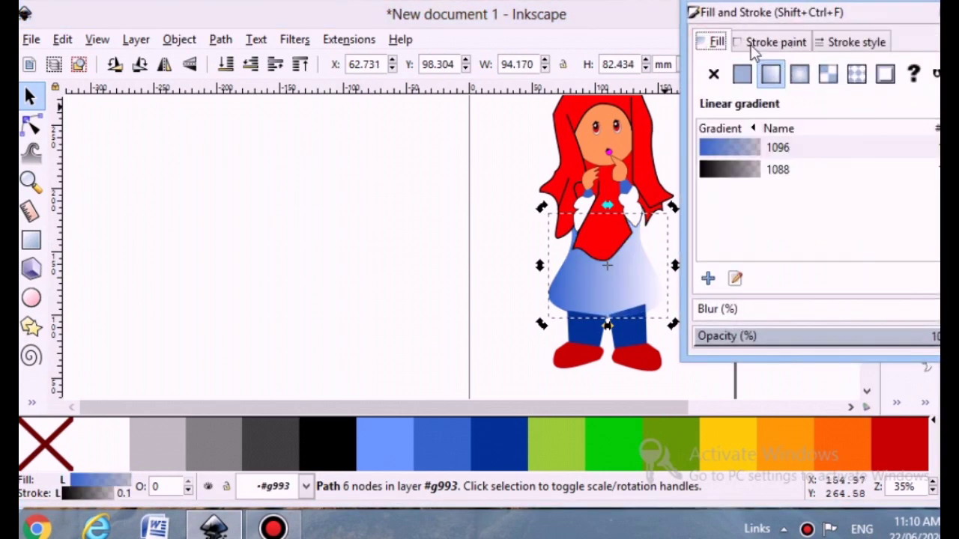
{"action": "left_click", "coordinate": [850, 41]}
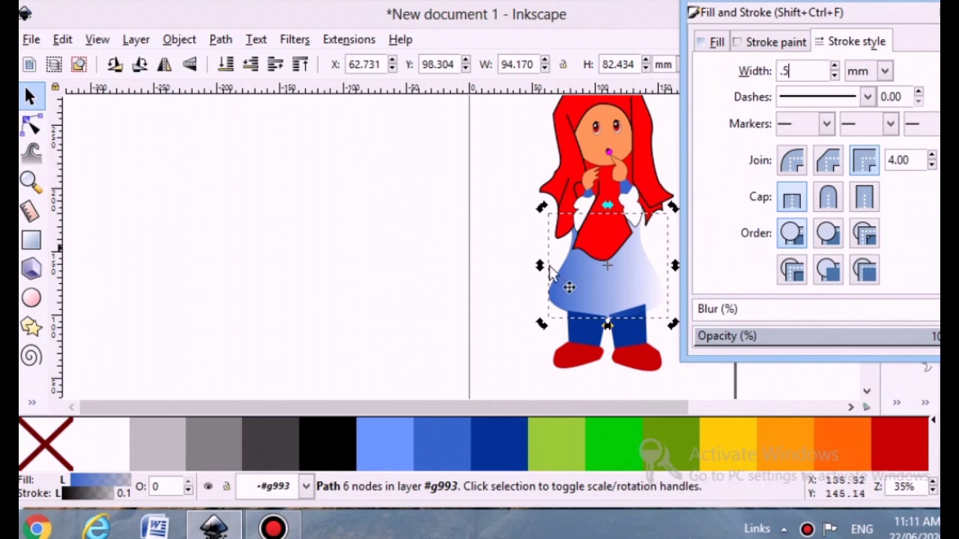
{"action": "left_click", "coordinate": [465, 271]}
Reselect the skirt and return its fill to flat blue.
{"action": "left_click", "coordinate": [774, 42]}
{"action": "left_click", "coordinate": [717, 42]}
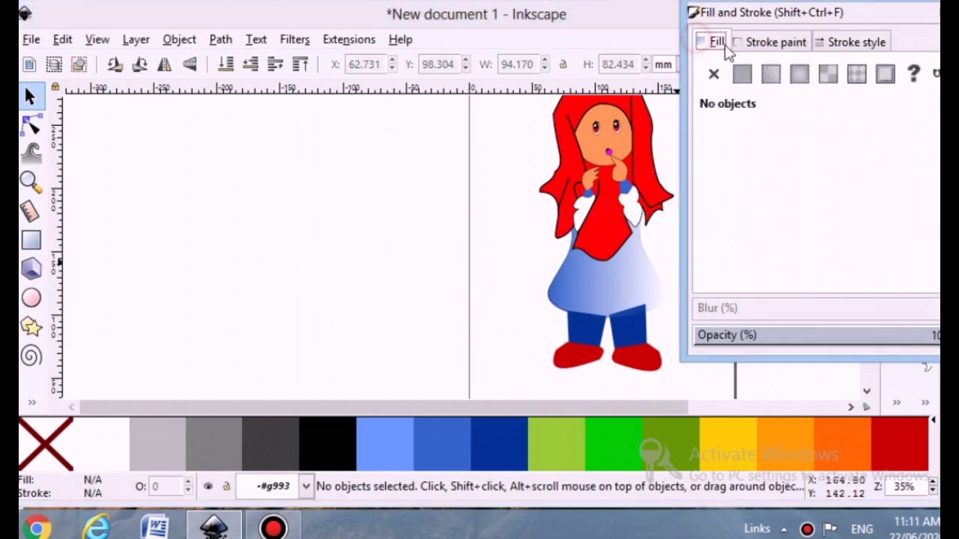
{"action": "left_click", "coordinate": [624, 292]}
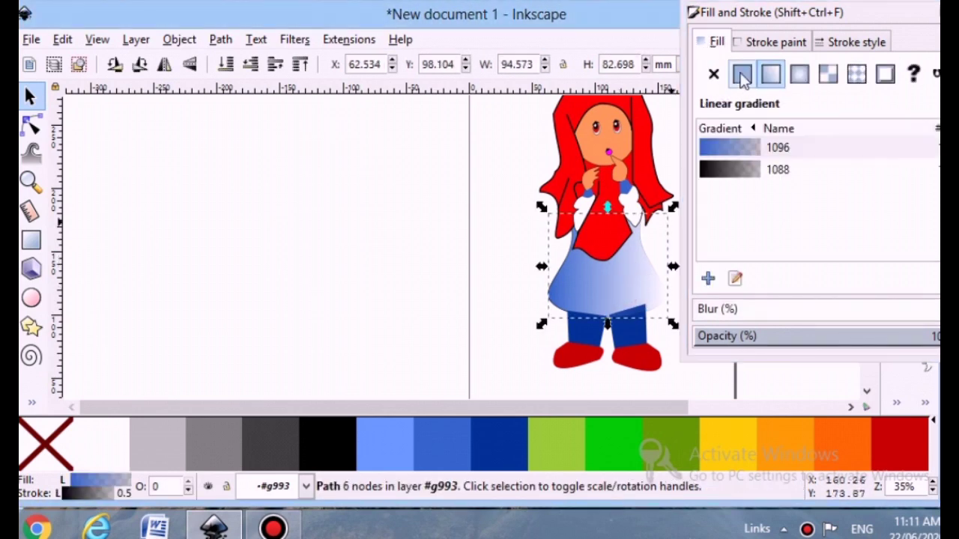
{"action": "left_click", "coordinate": [741, 74]}
Set the skirt's stroke width to 1 mm and its stroke paint to flat black.
{"action": "left_click", "coordinate": [839, 39]}
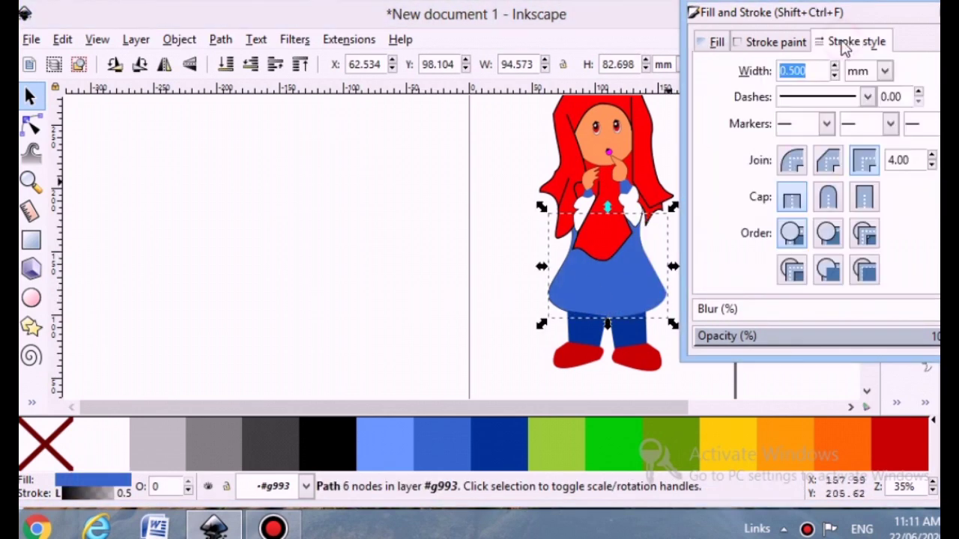
{"action": "type", "text": "1"}
{"action": "left_click", "coordinate": [491, 251]}
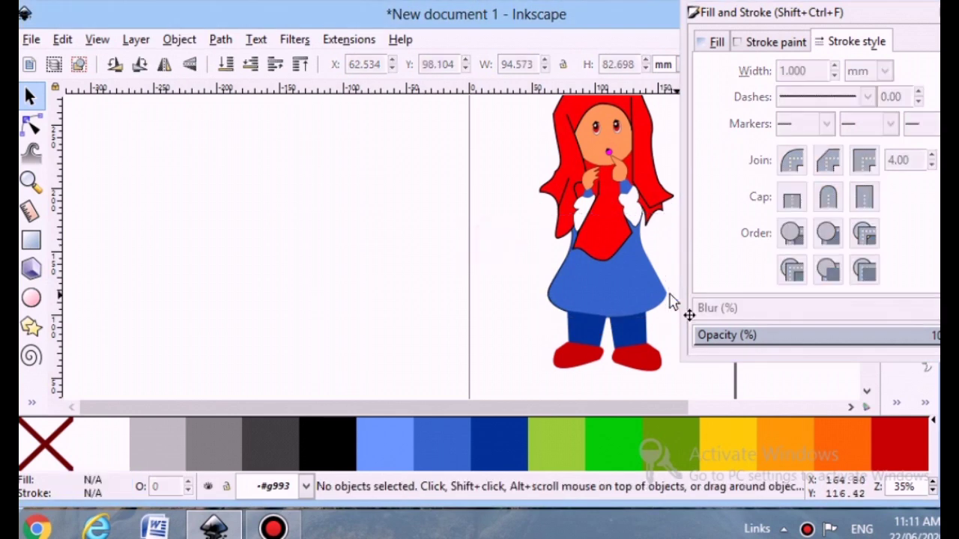
{"action": "left_click", "coordinate": [717, 44]}
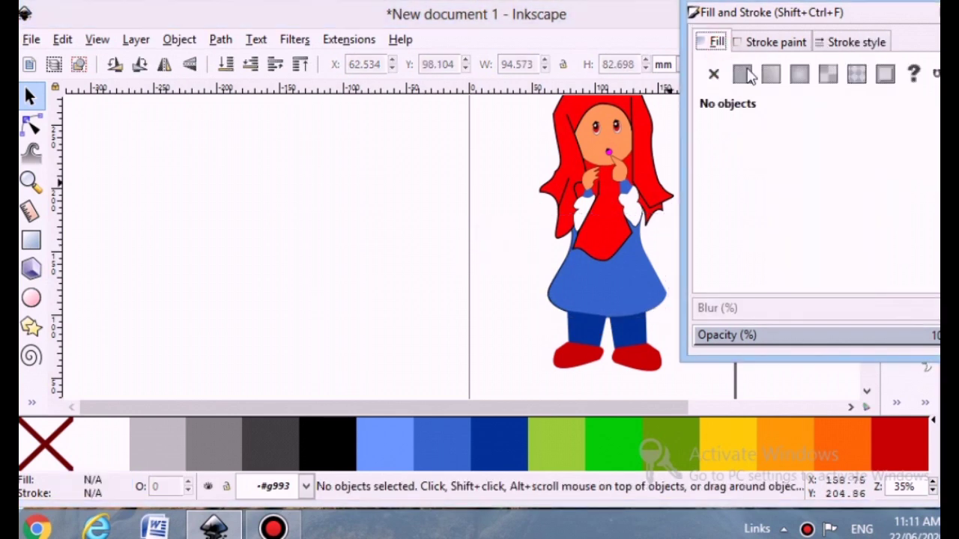
{"action": "left_click", "coordinate": [772, 43]}
{"action": "left_click", "coordinate": [611, 277]}
{"action": "left_click", "coordinate": [742, 78]}
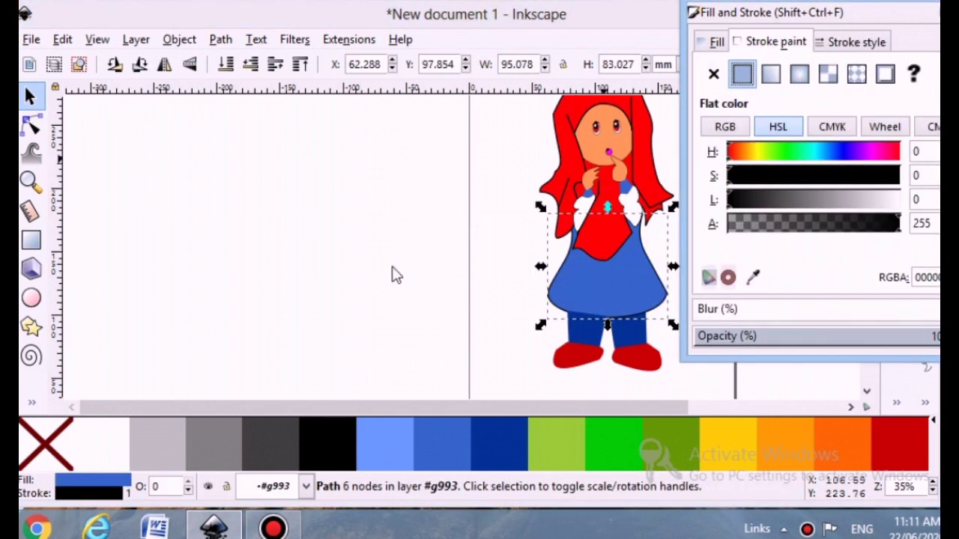
Give the left leg a flat black stroke 1 mm wide.
{"action": "left_click", "coordinate": [558, 377]}
{"action": "left_click", "coordinate": [597, 340]}
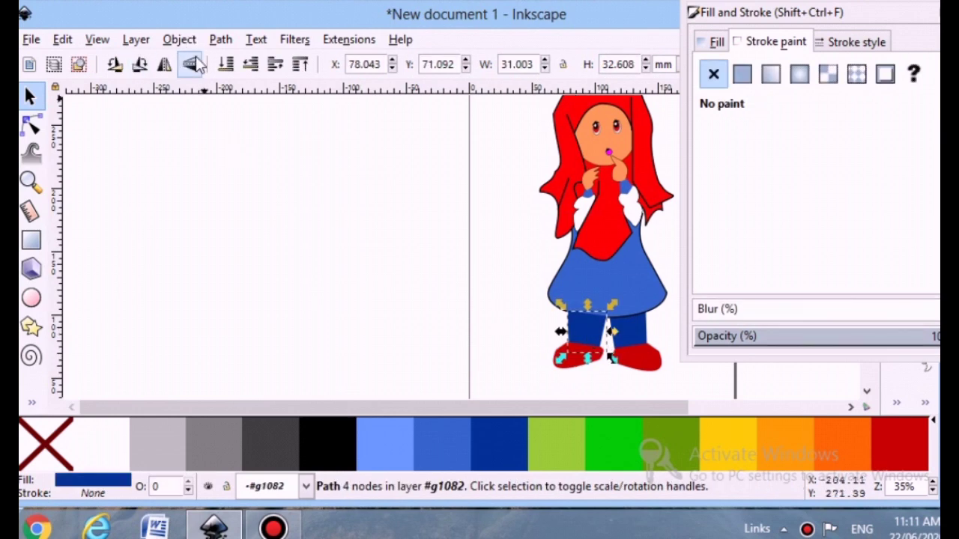
{"action": "left_click", "coordinate": [338, 307]}
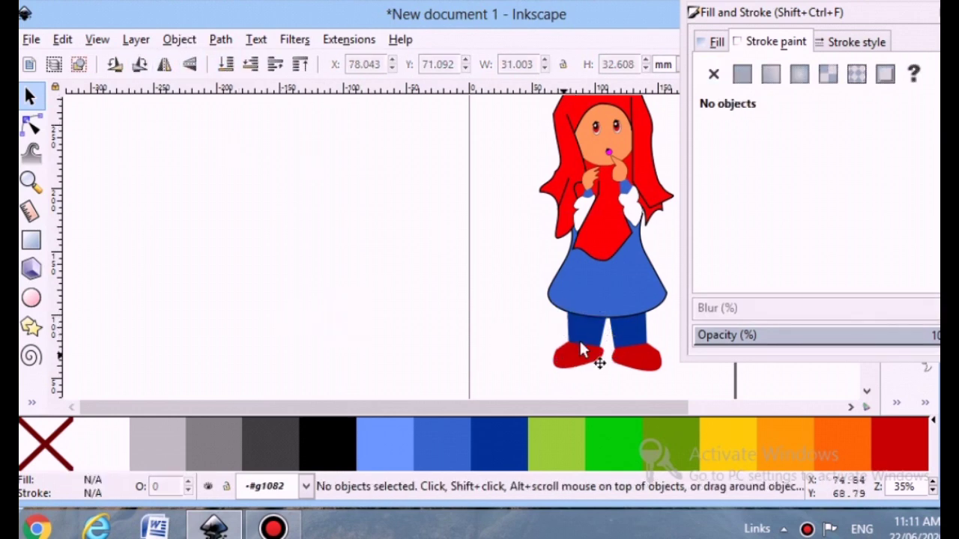
{"action": "left_click", "coordinate": [583, 342]}
{"action": "left_click", "coordinate": [745, 77]}
{"action": "left_click", "coordinate": [850, 43]}
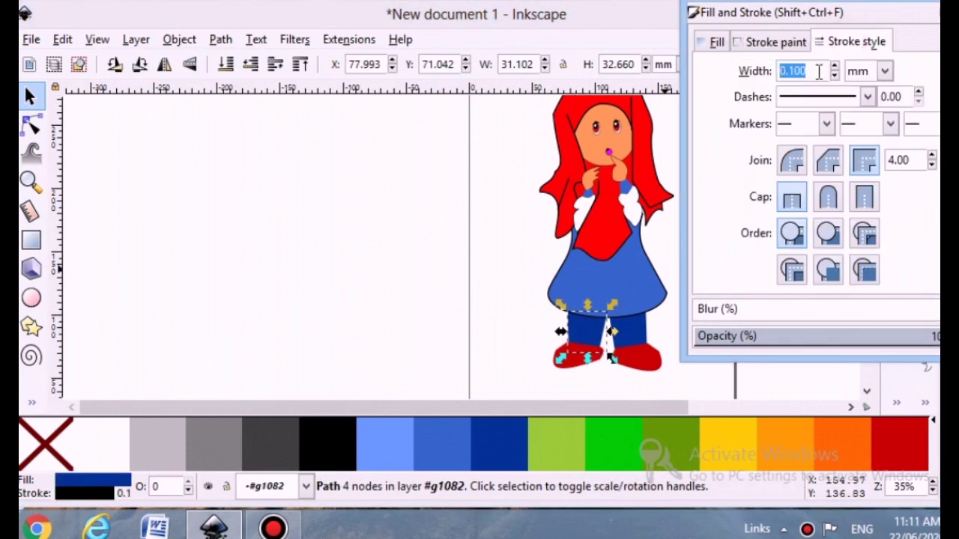
{"action": "type", "text": "1"}
{"action": "left_click", "coordinate": [502, 324]}
Outline the right leg with a flat black stroke 1 mm wide.
{"action": "left_click", "coordinate": [635, 329]}
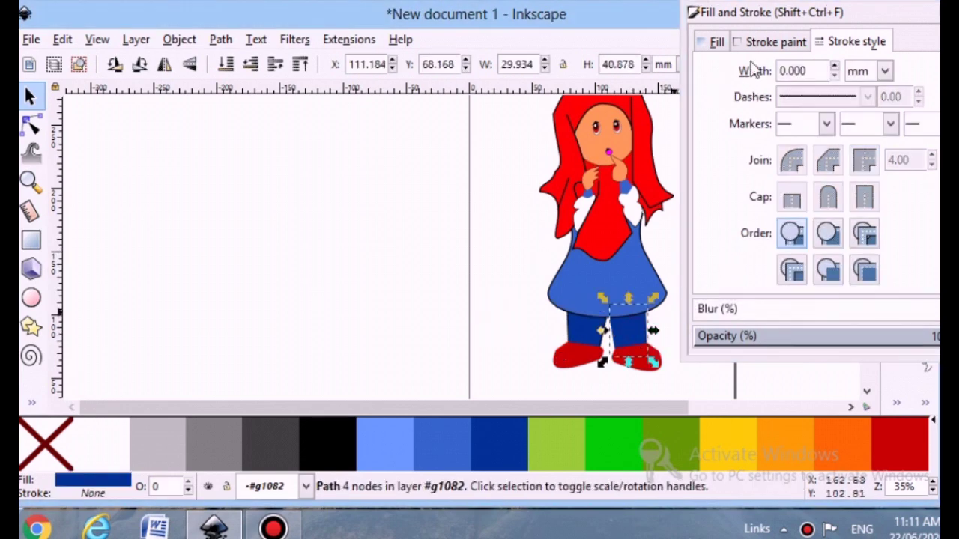
{"action": "left_click", "coordinate": [776, 42]}
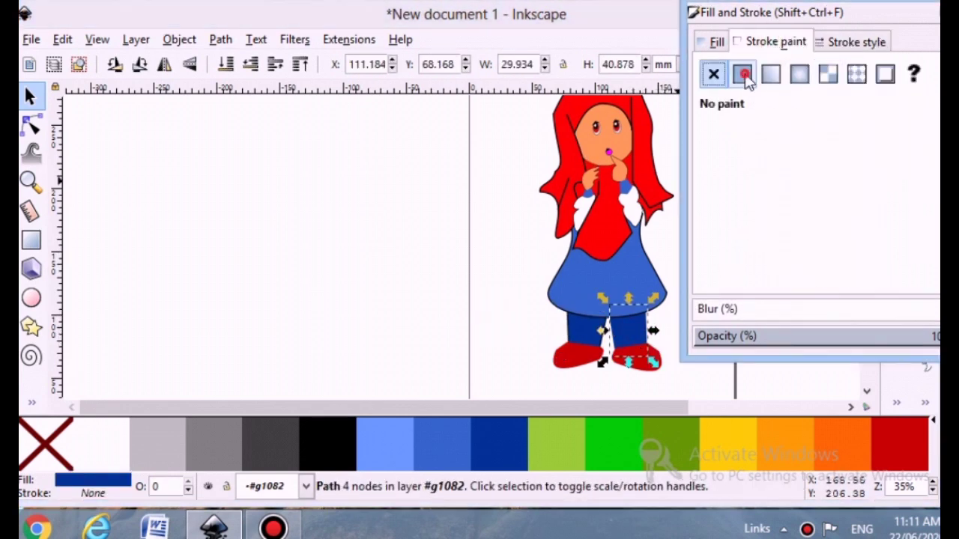
{"action": "left_click", "coordinate": [745, 77]}
{"action": "left_click", "coordinate": [851, 43]}
{"action": "type", "text": "1"}
{"action": "left_click", "coordinate": [447, 265]}
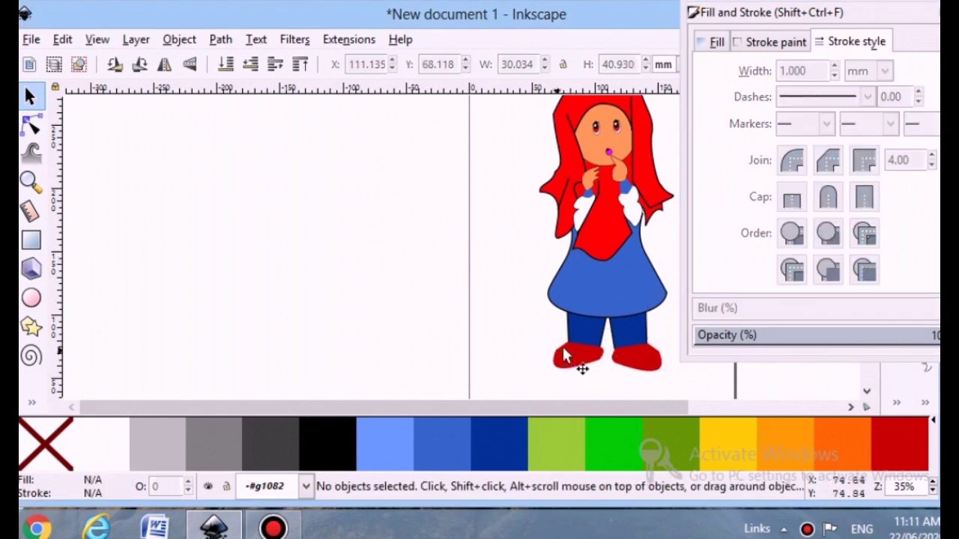
Try lowering the left leg to the bottom of the stacking order.
{"action": "left_click", "coordinate": [567, 353]}
{"action": "left_click", "coordinate": [588, 334]}
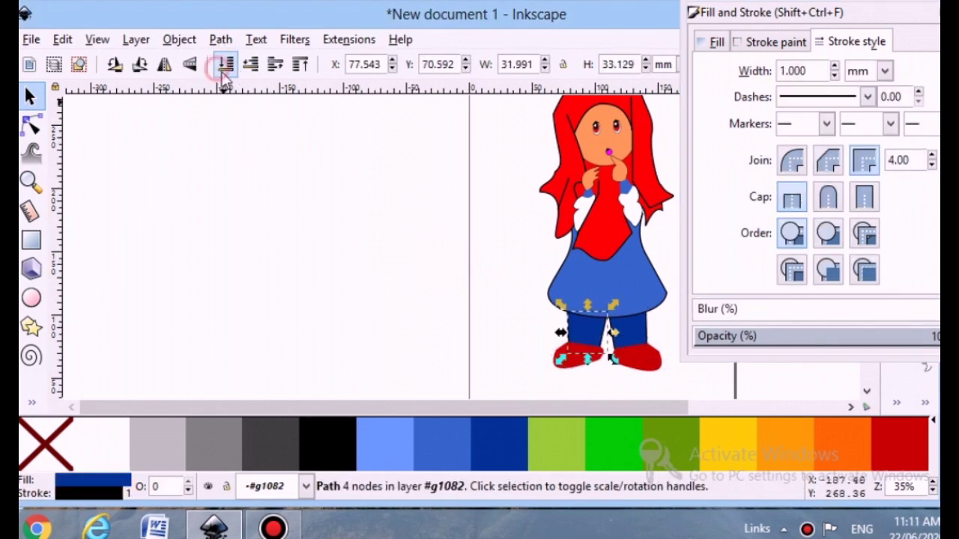
{"action": "left_click", "coordinate": [454, 350]}
{"action": "left_click", "coordinate": [571, 311]}
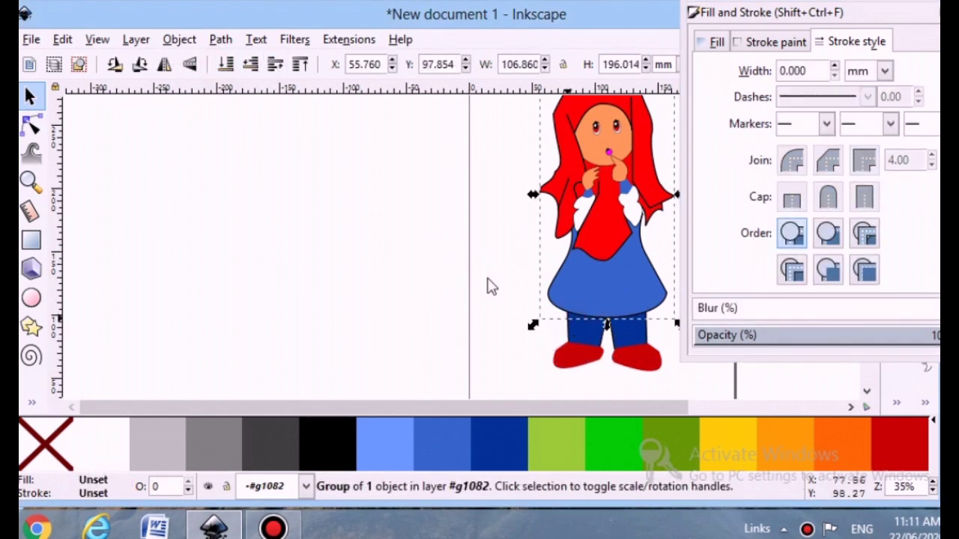
{"action": "left_click", "coordinate": [488, 356]}
Raise both dark blue legs to the top of the stacking order, above the skirt and shoes.
{"action": "left_click", "coordinate": [570, 334]}
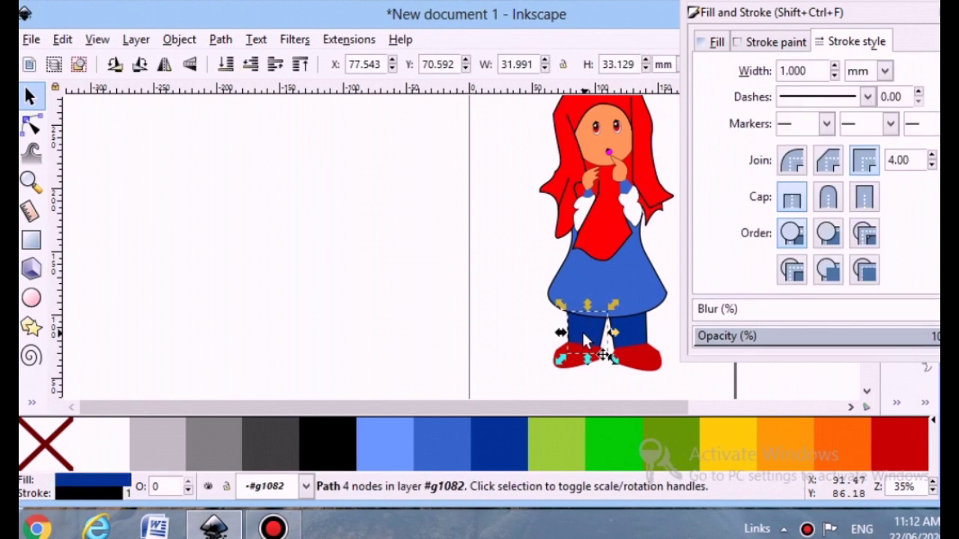
{"action": "left_click", "coordinate": [300, 64]}
{"action": "left_click", "coordinate": [626, 334]}
{"action": "left_click", "coordinate": [752, 365]}
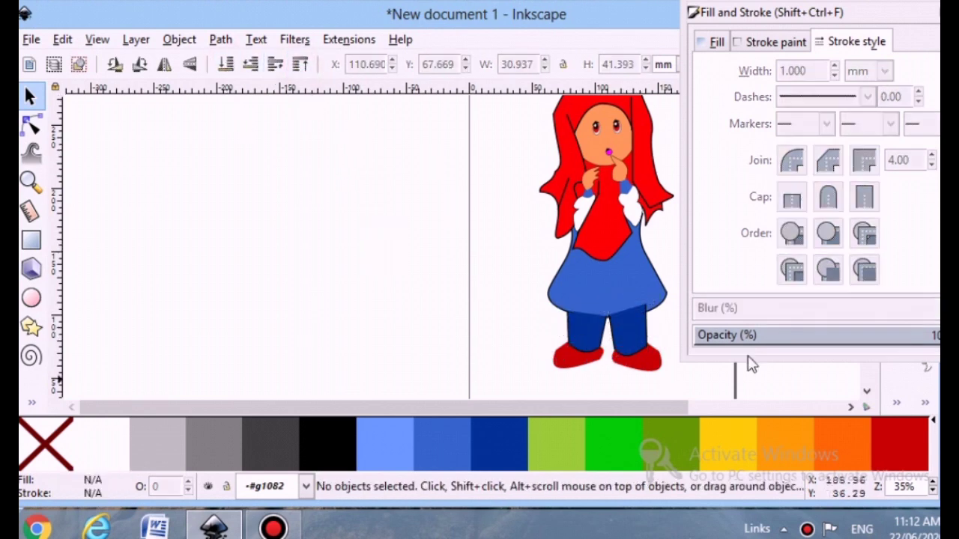
Give the left red shoe a flat black outline matching the legs' stroke width.
{"action": "left_click", "coordinate": [592, 363]}
{"action": "left_click", "coordinate": [677, 398]}
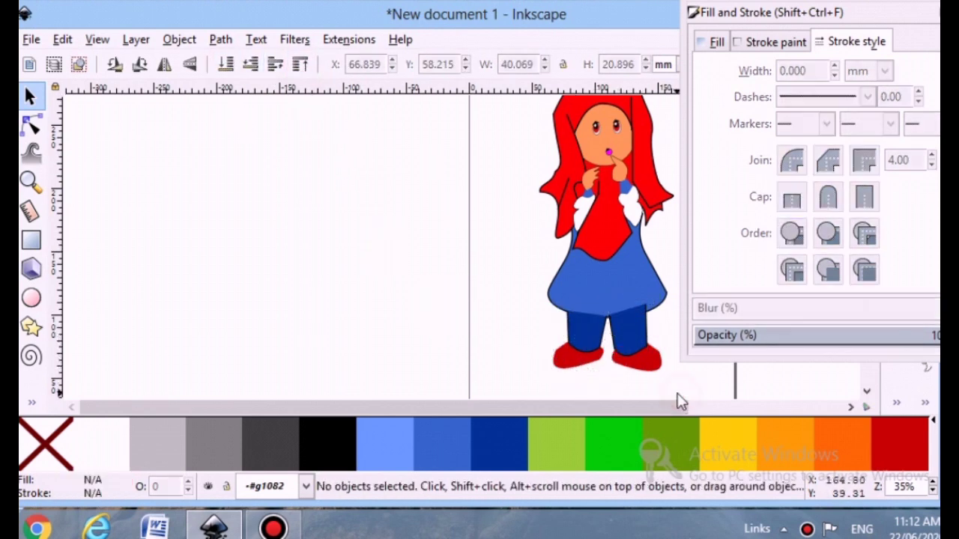
{"action": "left_click", "coordinate": [561, 367]}
{"action": "left_click", "coordinate": [776, 42]}
{"action": "left_click", "coordinate": [851, 43]}
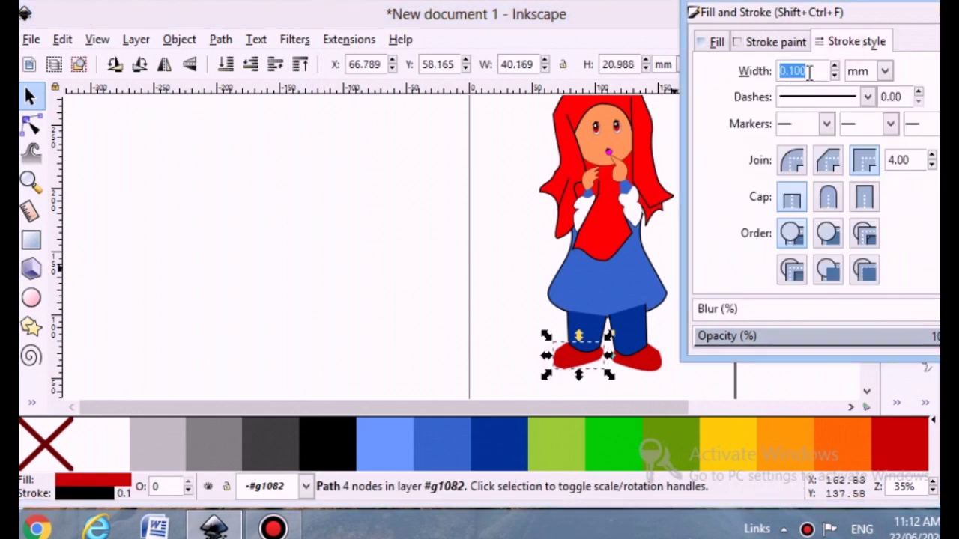
{"action": "left_click", "coordinate": [624, 389]}
Give the right red shoe a flat black stroke 1 mm wide.
{"action": "left_click", "coordinate": [646, 359]}
{"action": "left_click", "coordinate": [786, 43]}
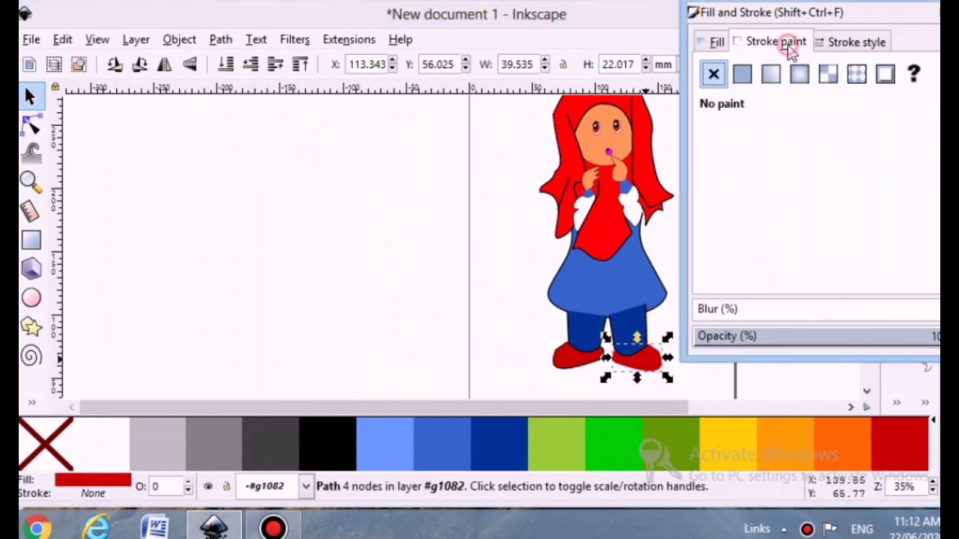
{"action": "left_click", "coordinate": [837, 38]}
{"action": "left_click", "coordinate": [776, 42]}
{"action": "left_click", "coordinate": [743, 73]}
{"action": "left_click", "coordinate": [850, 42]}
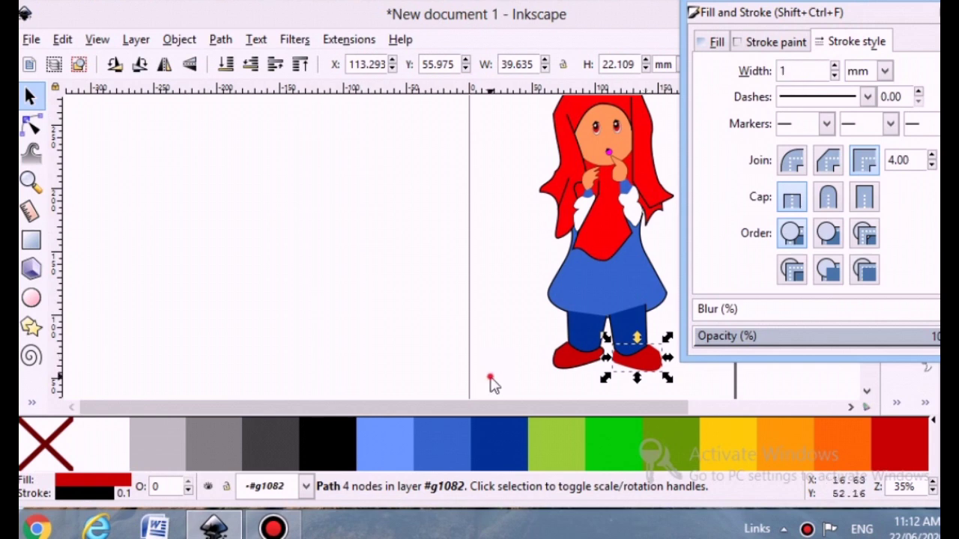
{"action": "left_click", "coordinate": [493, 385]}
Select the skirt inside its nested group and try raising it to the top and lowering it to the bottom of the stacking order.
{"action": "left_click", "coordinate": [601, 289]}
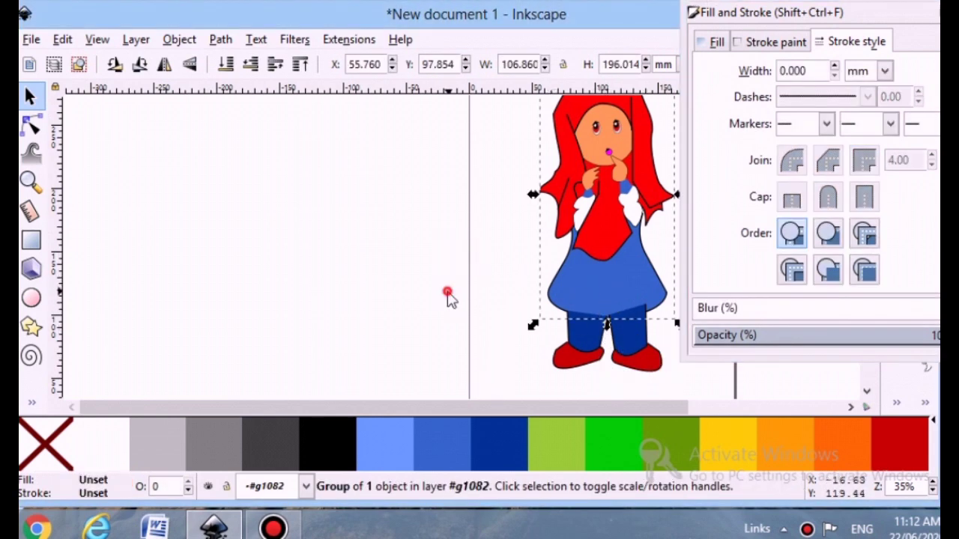
{"action": "left_click", "coordinate": [447, 292]}
{"action": "double_click", "coordinate": [609, 291]}
{"action": "double_click", "coordinate": [608, 291]}
{"action": "left_click", "coordinate": [608, 291]}
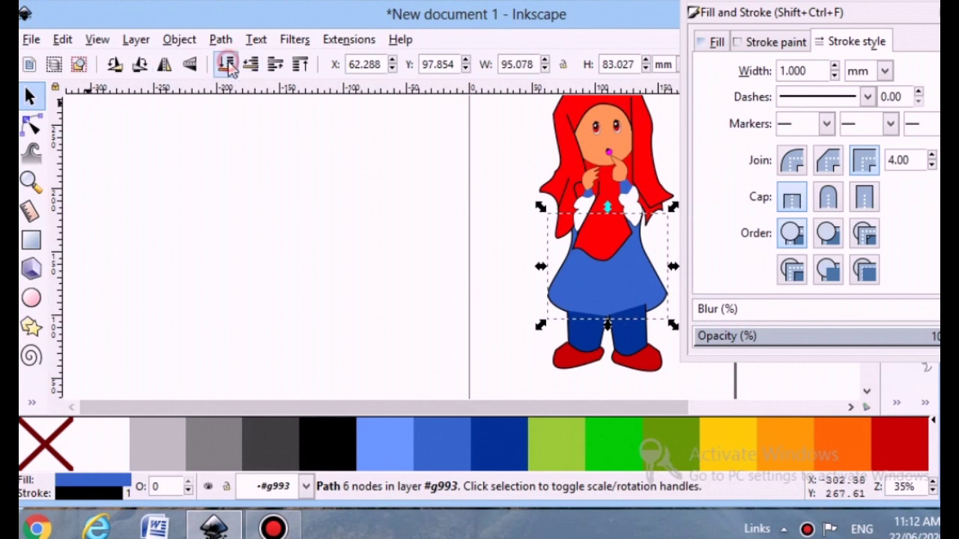
{"action": "left_click", "coordinate": [300, 64]}
{"action": "left_click", "coordinate": [227, 65]}
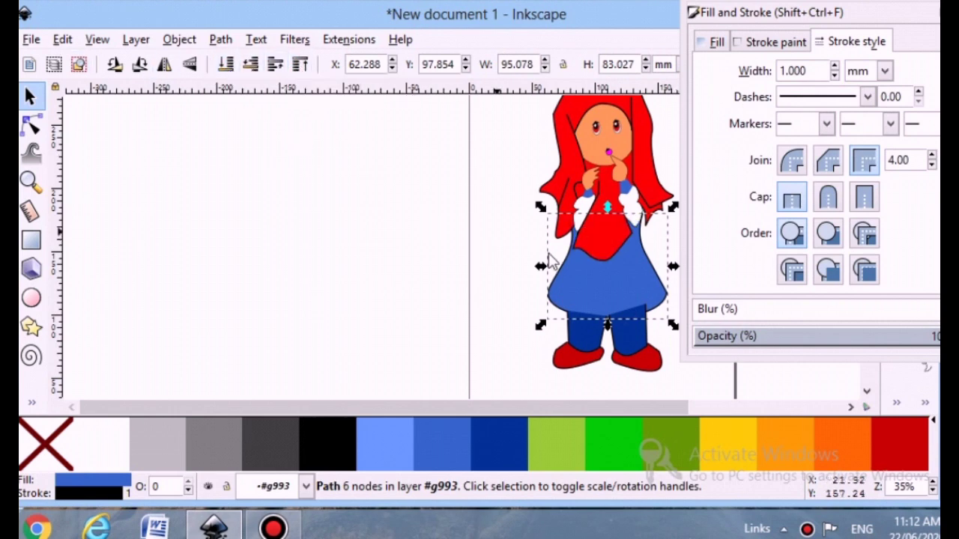
Lower both dark blue legs and then both red shoes to the bottom of the stacking order, behind the skirt.
{"action": "left_click", "coordinate": [598, 334]}
{"action": "left_click", "coordinate": [639, 331]}
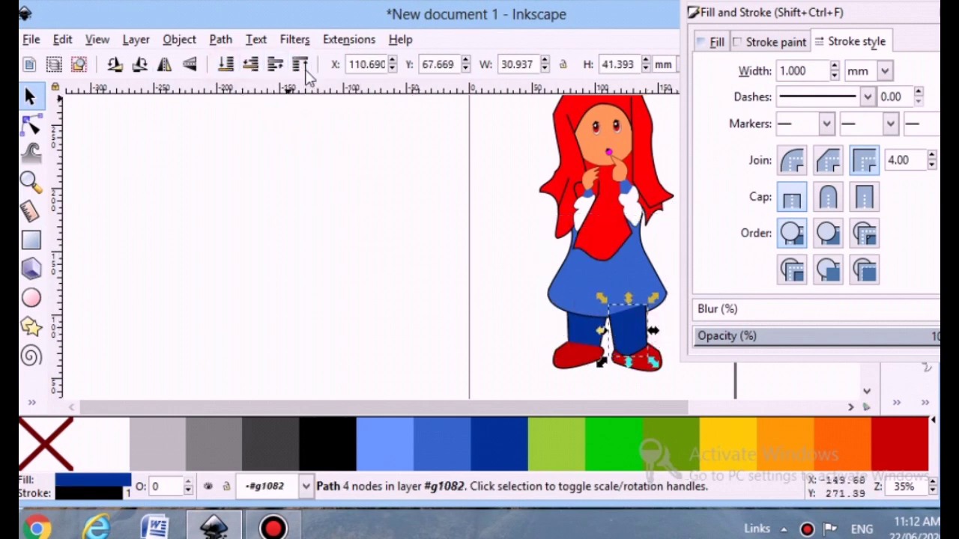
{"action": "left_click", "coordinate": [227, 66]}
{"action": "left_click", "coordinate": [578, 358]}
{"action": "left_click", "coordinate": [225, 66]}
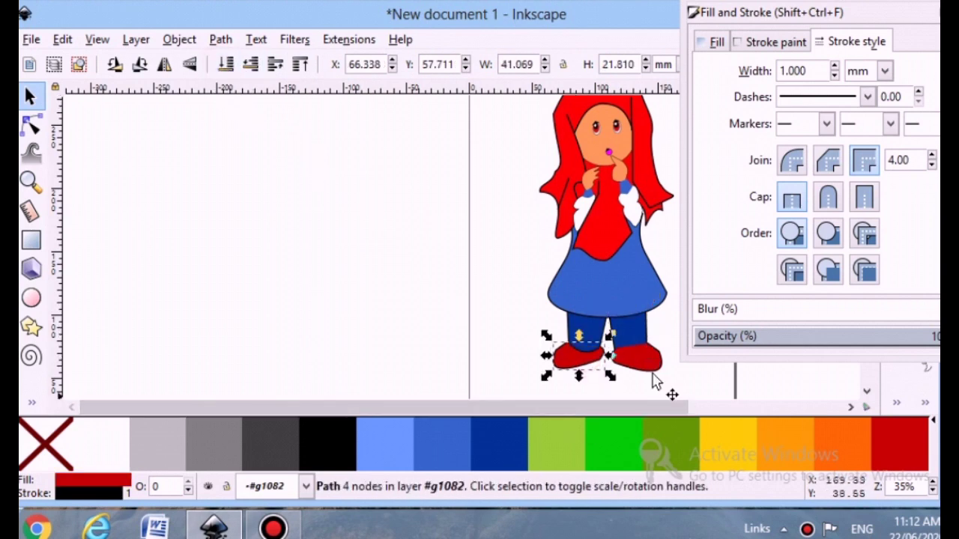
{"action": "left_click", "coordinate": [638, 364]}
{"action": "left_click", "coordinate": [393, 265]}
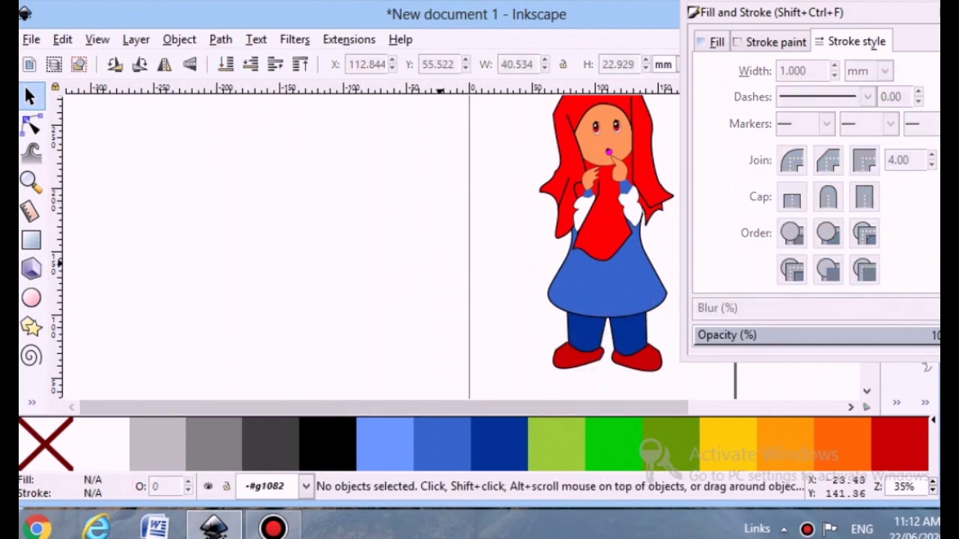
{"action": "left_click", "coordinate": [947, 12]}
{"action": "left_click", "coordinate": [31, 402]}
{"action": "left_click", "coordinate": [82, 237]}
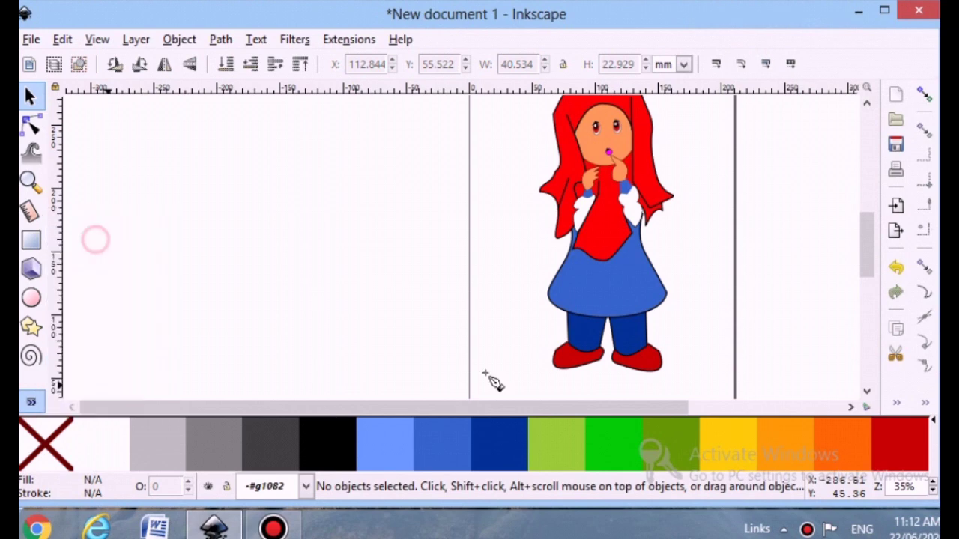
{"action": "left_click", "coordinate": [601, 303]}
{"action": "double_click", "coordinate": [665, 287]}
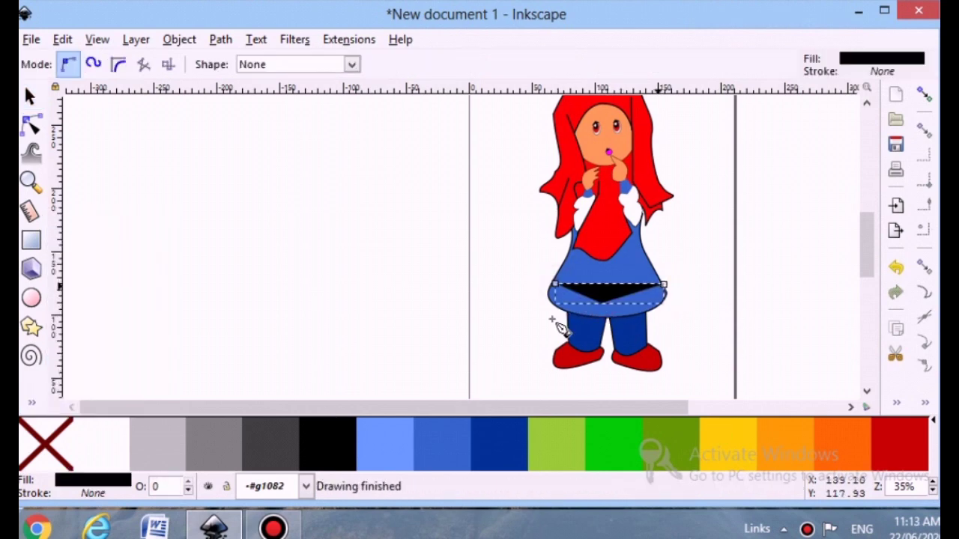
{"action": "key", "text": "Delete"}
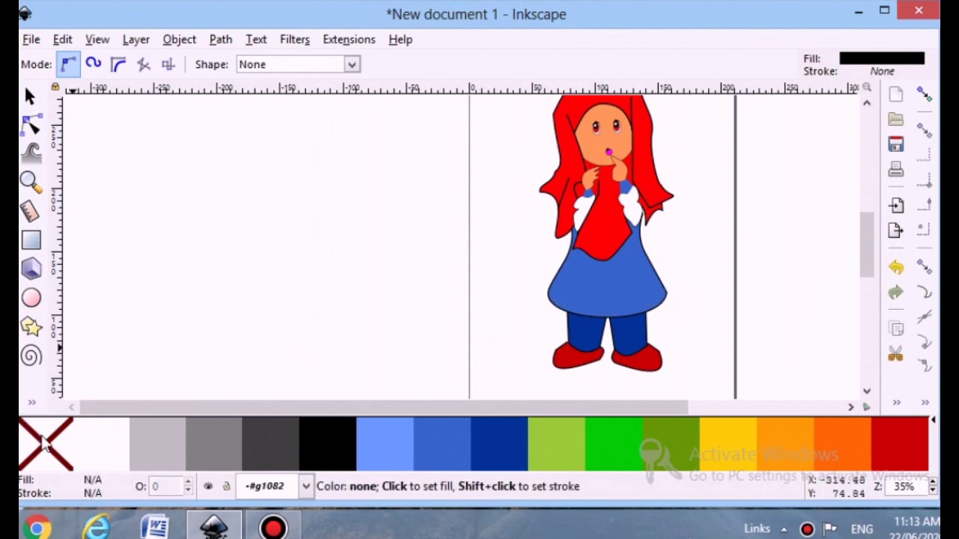
Draw a straight horizontal line about 88 mm long across the lower part of the blue skirt with the Pen tool.
{"action": "mouse_move", "coordinate": [551, 288]}
{"action": "left_mouse_down"}
{"action": "mouse_move", "coordinate": [603, 311]}
{"action": "mouse_move", "coordinate": [664, 286]}
{"action": "left_mouse_up"}
{"action": "right_click", "coordinate": [664, 286]}
{"action": "mouse_move", "coordinate": [551, 283]}
{"action": "left_mouse_down"}
{"action": "mouse_move", "coordinate": [637, 301]}
{"action": "mouse_move", "coordinate": [664, 285]}
{"action": "left_mouse_up"}
{"action": "left_click", "coordinate": [664, 285]}
{"action": "right_click", "coordinate": [663, 285]}
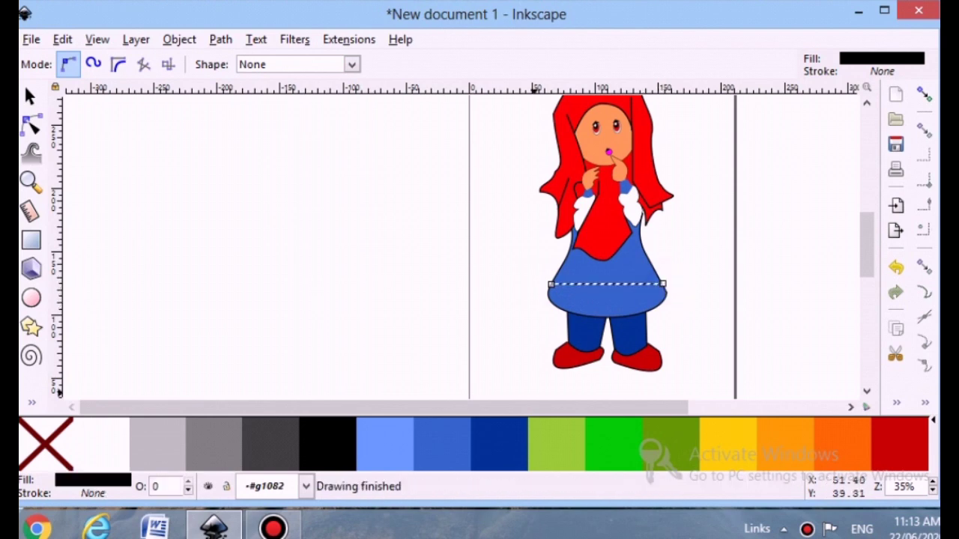
Give the line across the skirt a flat black stroke 1 mm wide.
{"action": "left_click", "coordinate": [100, 496]}
{"action": "left_click", "coordinate": [742, 70]}
{"action": "left_click", "coordinate": [856, 41]}
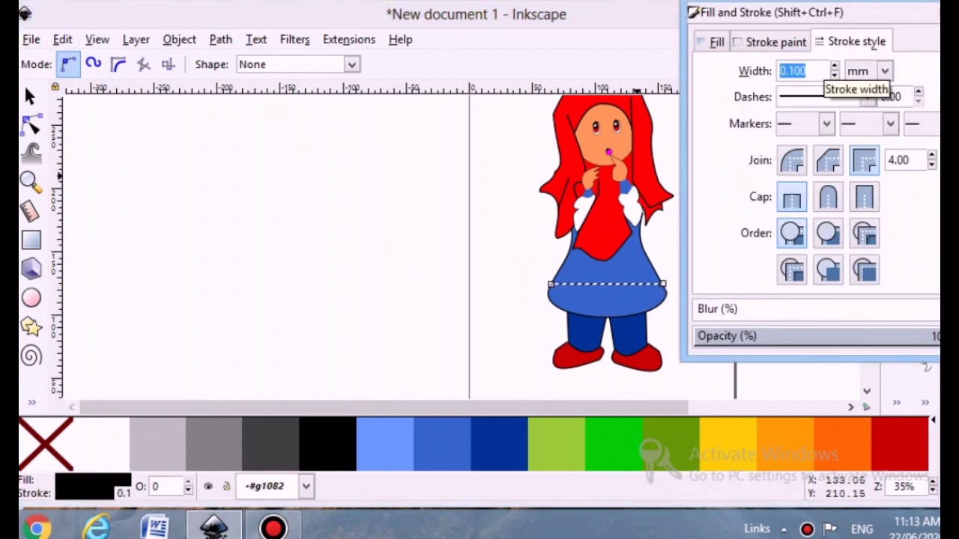
{"action": "type", "text": "1"}
{"action": "left_click", "coordinate": [493, 281]}
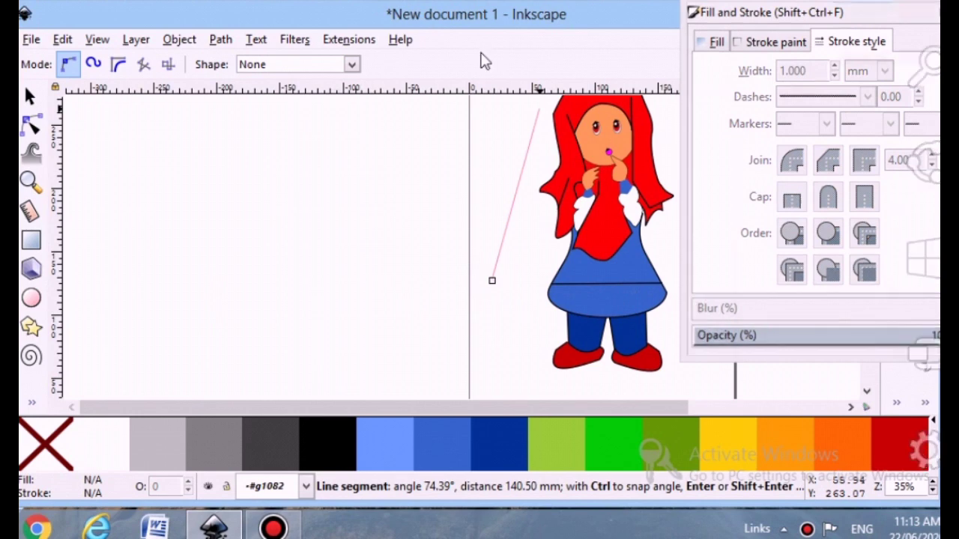
Try to bend the line across the skirt downward into a curve with the Node tool, and undo the bend.
{"action": "left_click", "coordinate": [30, 96]}
{"action": "left_click", "coordinate": [32, 124]}
{"action": "left_click", "coordinate": [607, 285]}
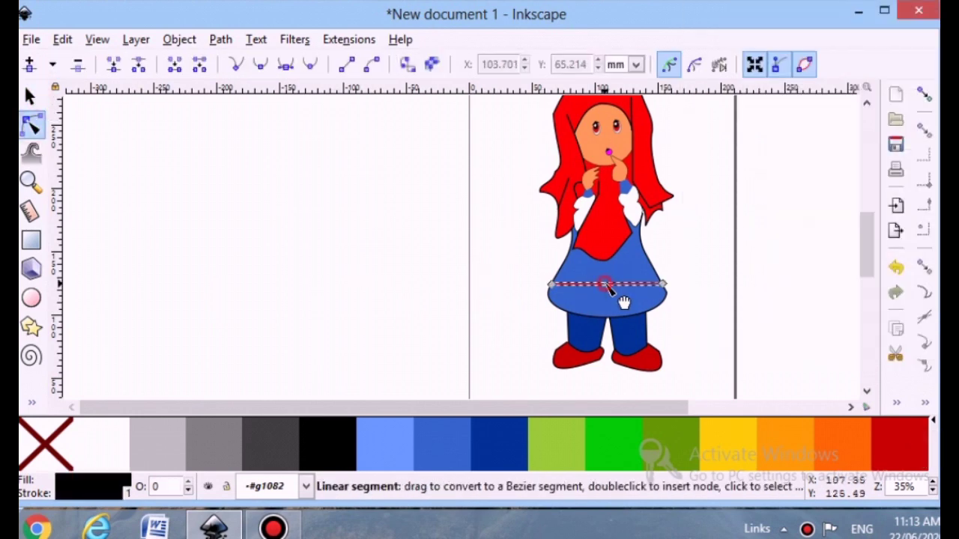
{"action": "mouse_move", "coordinate": [624, 302]}
{"action": "left_mouse_down"}
{"action": "mouse_move", "coordinate": [614, 310]}
{"action": "mouse_move", "coordinate": [611, 290]}
{"action": "left_mouse_up"}
{"action": "left_click", "coordinate": [718, 253]}
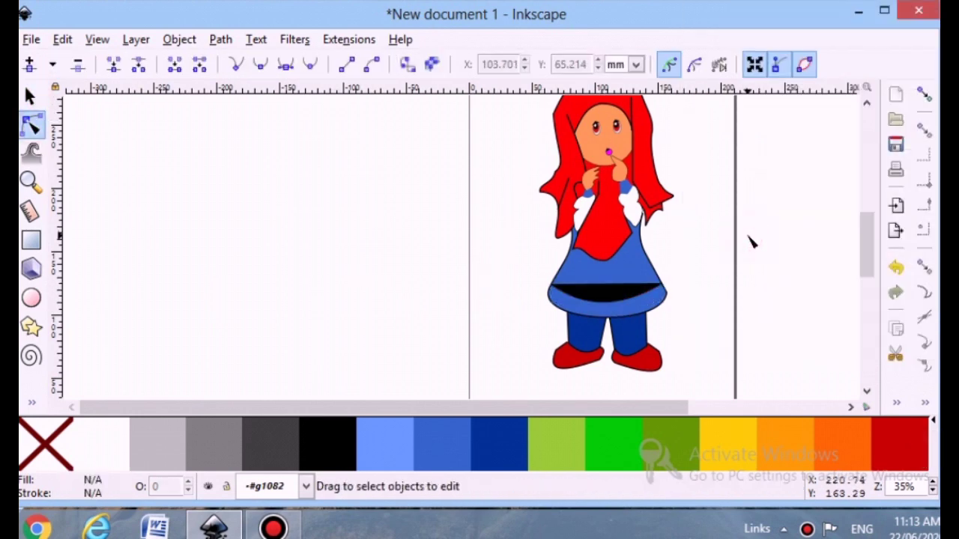
{"action": "key", "text": "ctrl+z"}
Delete the straight black line across the skirt.
{"action": "left_click", "coordinate": [617, 286]}
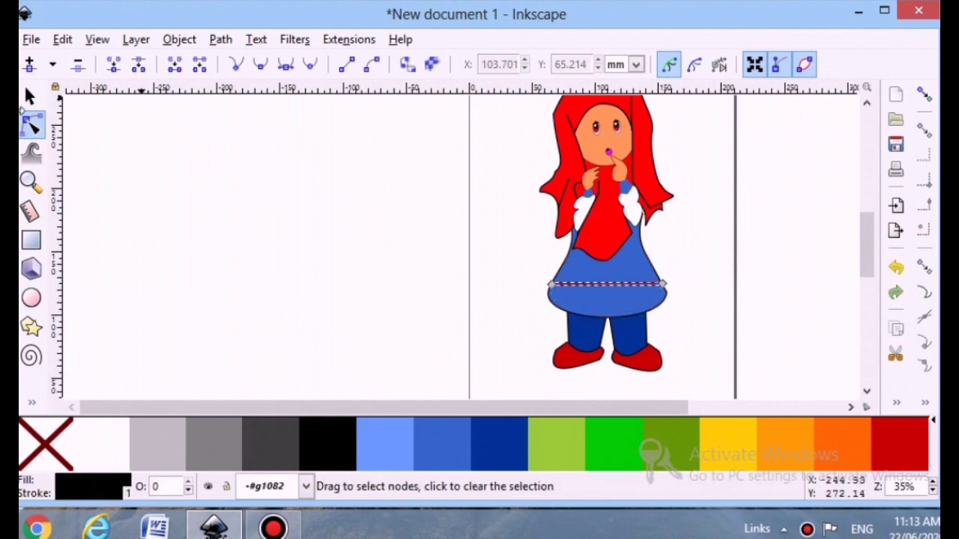
{"action": "key", "text": "s"}
{"action": "mouse_move", "coordinate": [604, 279]}
{"action": "left_mouse_down"}
{"action": "mouse_move", "coordinate": [598, 298]}
{"action": "mouse_move", "coordinate": [615, 266]}
{"action": "mouse_move", "coordinate": [610, 286]}
{"action": "left_mouse_up"}
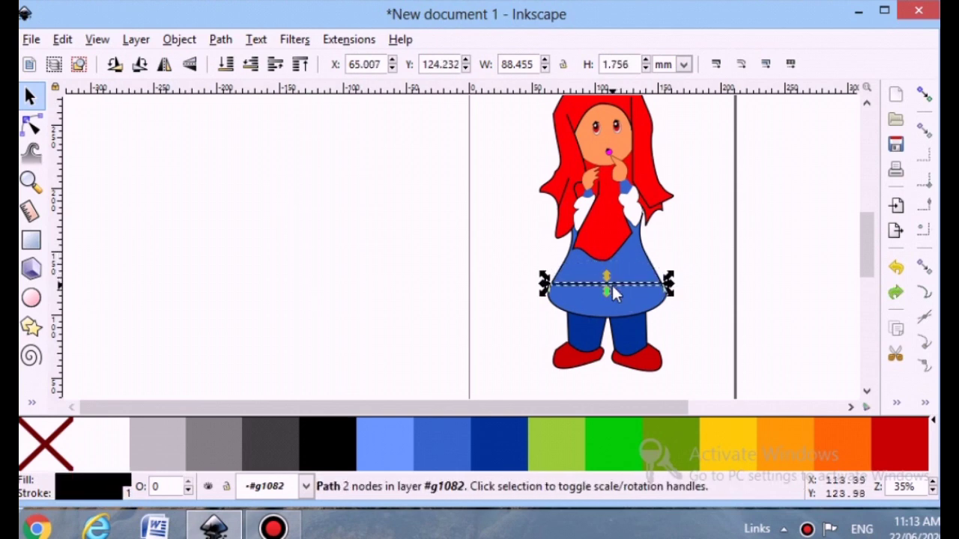
{"action": "left_click", "coordinate": [730, 278]}
Select all parts of the girl and group them into one object.
{"action": "scroll", "coordinate": [728, 266], "scroll_direction": "up", "scroll_amount": 3}
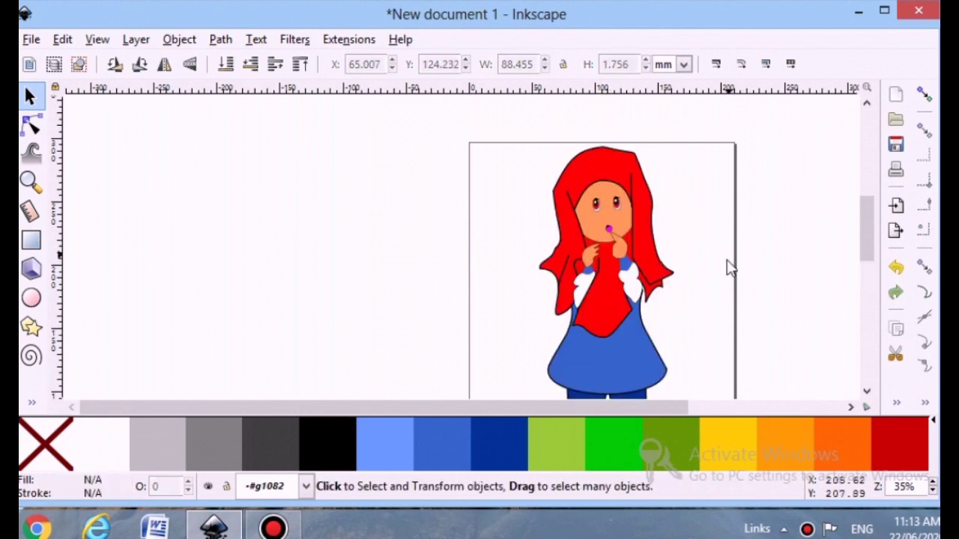
{"action": "scroll", "coordinate": [674, 239], "scroll_direction": "down", "scroll_amount": 2}
{"action": "scroll", "coordinate": [592, 192], "scroll_direction": "down", "scroll_amount": 1}
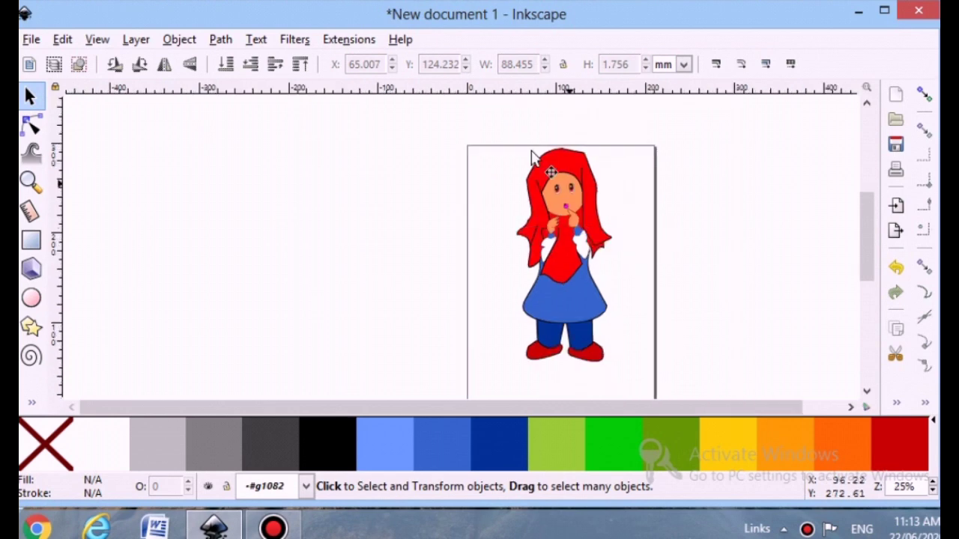
{"action": "mouse_move", "coordinate": [491, 147]}
{"action": "left_mouse_down"}
{"action": "mouse_move", "coordinate": [507, 349]}
{"action": "mouse_move", "coordinate": [631, 385]}
{"action": "mouse_move", "coordinate": [632, 394]}
{"action": "left_mouse_up"}
{"action": "key", "text": "ctrl+g"}
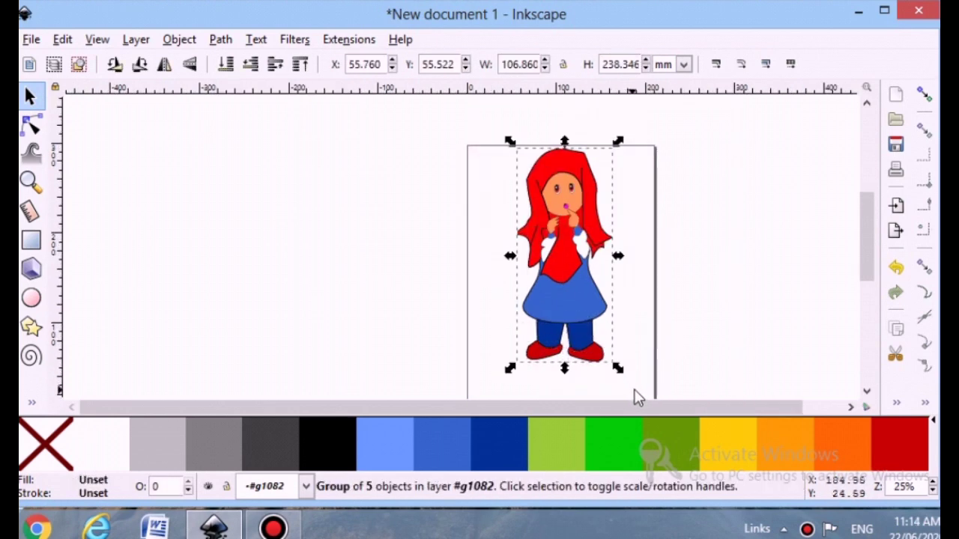
Move the grouped girl down from the page's upper edge so the whole figure sits within the page.
{"action": "left_click_drag", "start_coordinate": [559, 227], "coordinate": [570, 273]}
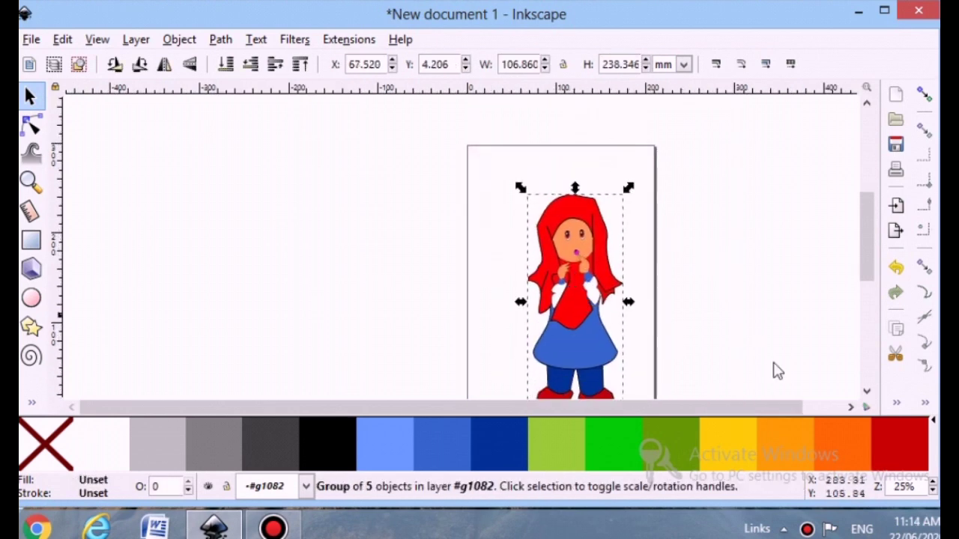
{"action": "left_click", "coordinate": [867, 391]}
{"action": "left_click", "coordinate": [867, 391]}
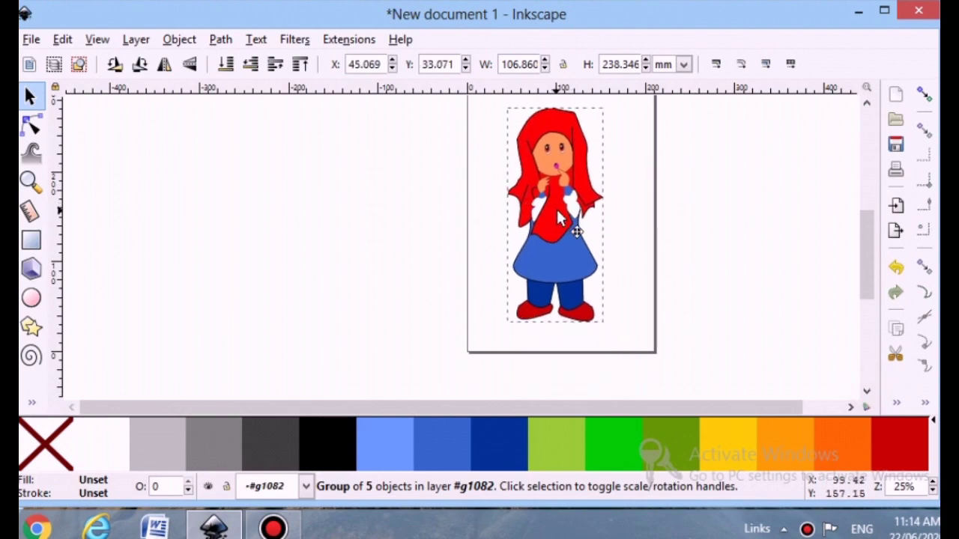